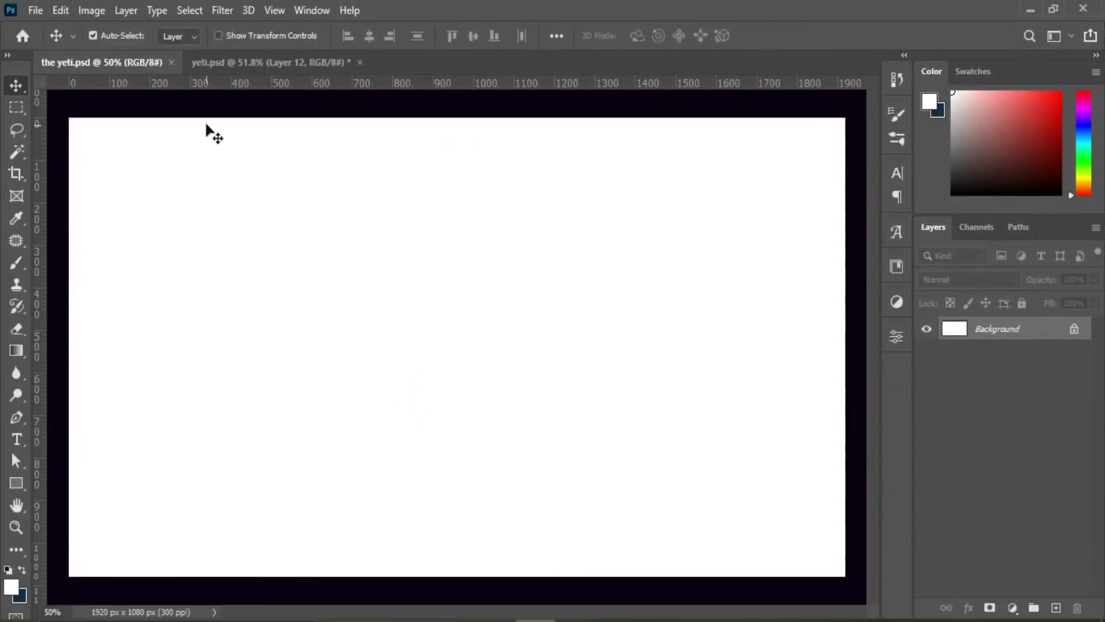
Paste the snow photo and move it to the bottom of the canvas
{"action": "key", "text": "ctrl+v"}
{"action": "key", "text": "ctrl+t"}
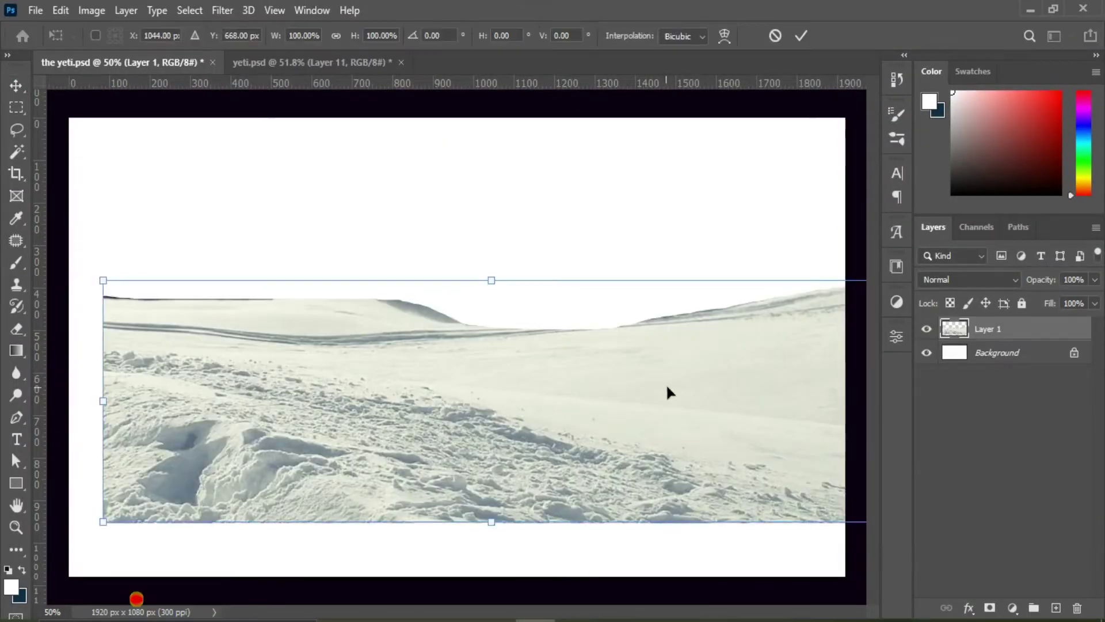
{"action": "left_click_drag", "start_coordinate": [667, 391], "coordinate": [632, 440]}
{"action": "left_click", "coordinate": [801, 36]}
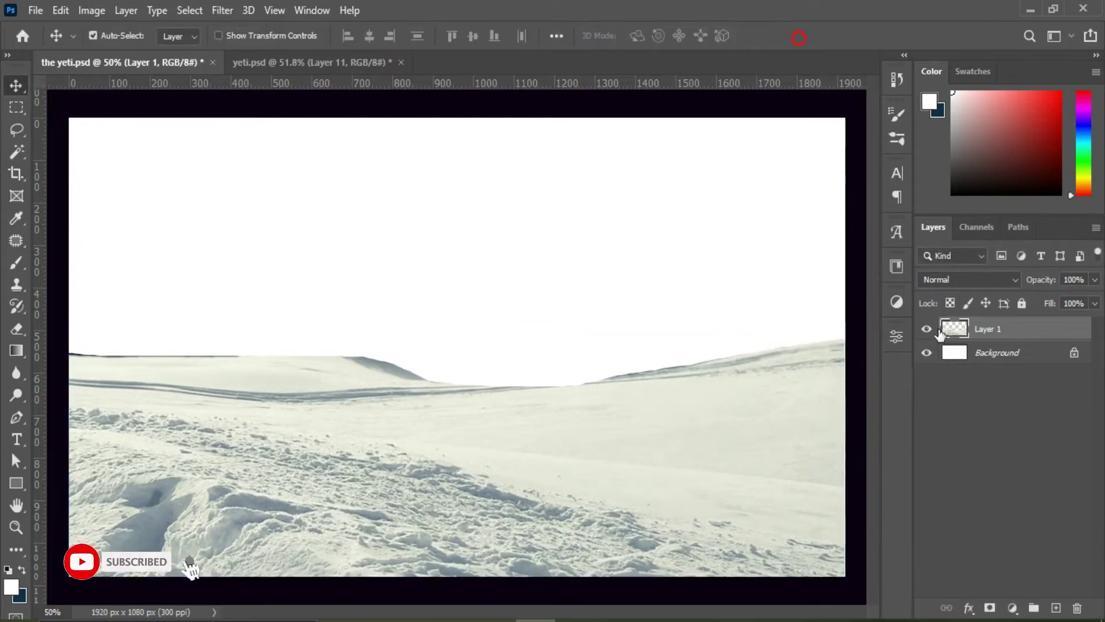
Mask the snow layer and paint black at full opacity to fade the far dune crest
{"action": "left_click", "coordinate": [990, 608]}
{"action": "left_click", "coordinate": [16, 262]}
{"action": "key", "text": "x"}
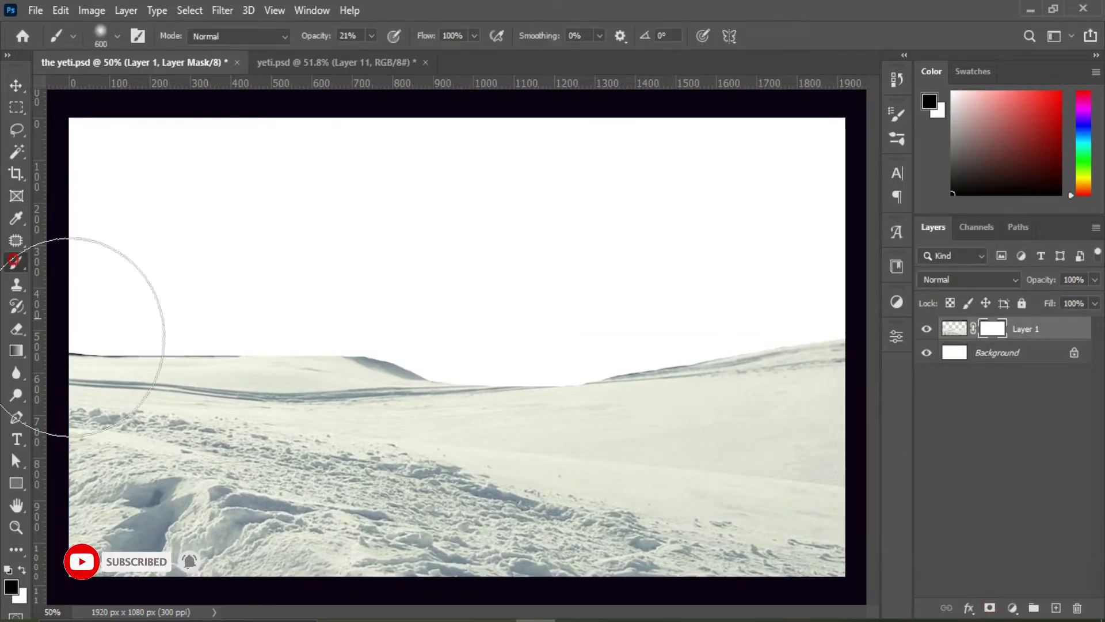
{"action": "key", "text": "bracketleft"}
{"action": "key", "text": "bracketleft"}
{"action": "key", "text": "bracketleft"}
{"action": "key", "text": "bracketleft"}
{"action": "key", "text": "bracketleft"}
{"action": "key", "text": "bracketleft"}
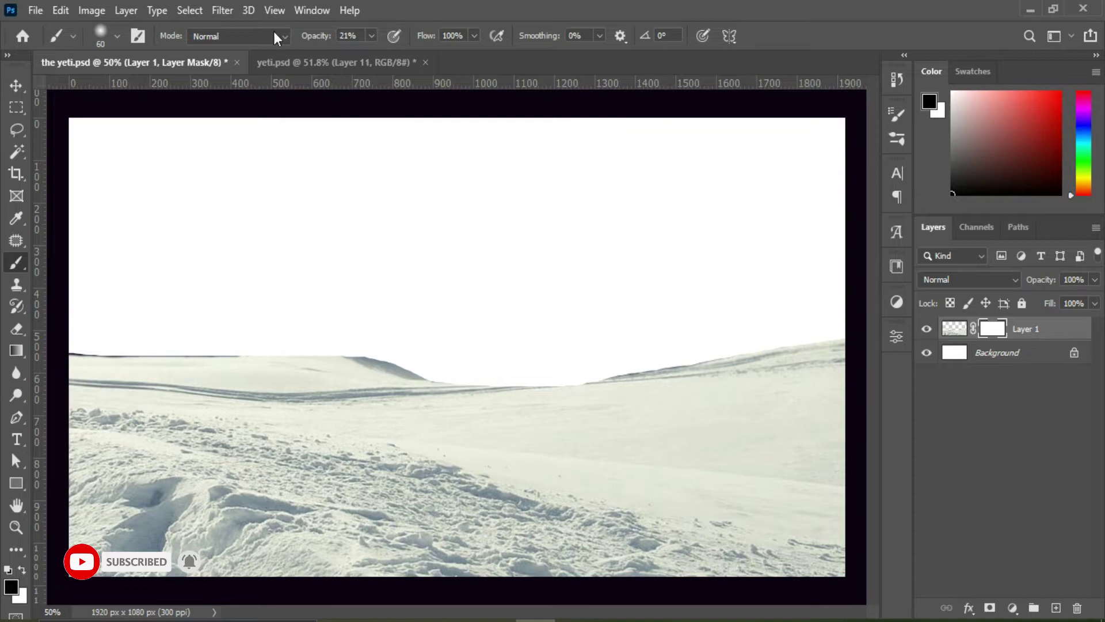
{"action": "left_click", "coordinate": [371, 36]}
{"action": "left_click_drag", "start_coordinate": [372, 57], "coordinate": [438, 57]}
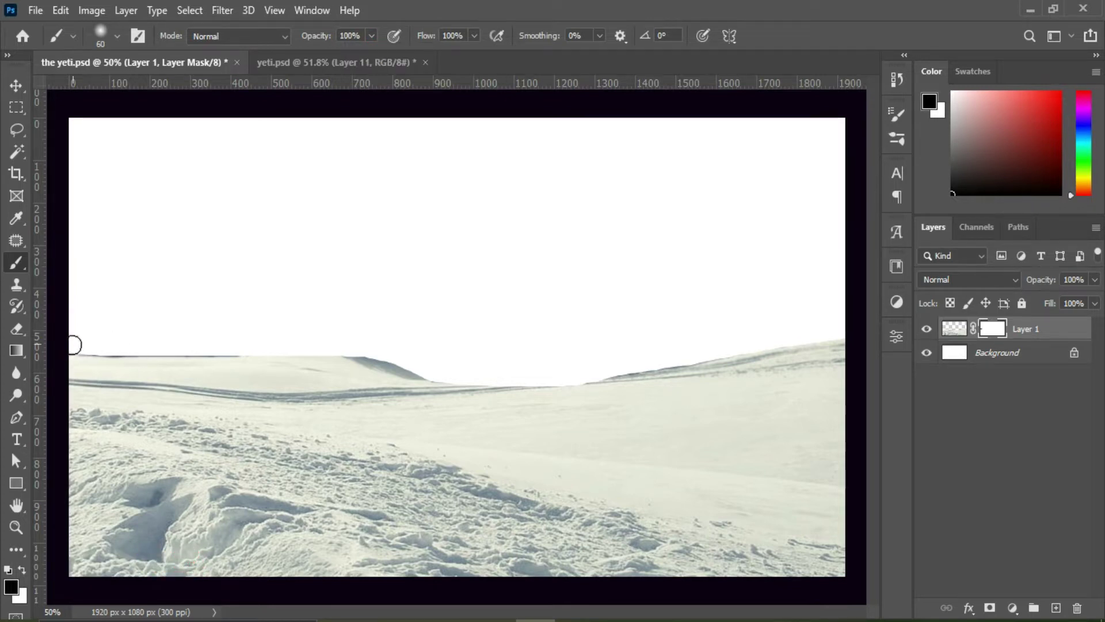
{"action": "mouse_move", "coordinate": [241, 352]}
{"action": "left_mouse_down"}
{"action": "mouse_move", "coordinate": [382, 358]}
{"action": "mouse_move", "coordinate": [178, 340]}
{"action": "mouse_move", "coordinate": [489, 374]}
{"action": "mouse_move", "coordinate": [598, 374]}
{"action": "mouse_move", "coordinate": [836, 338]}
{"action": "left_mouse_up"}
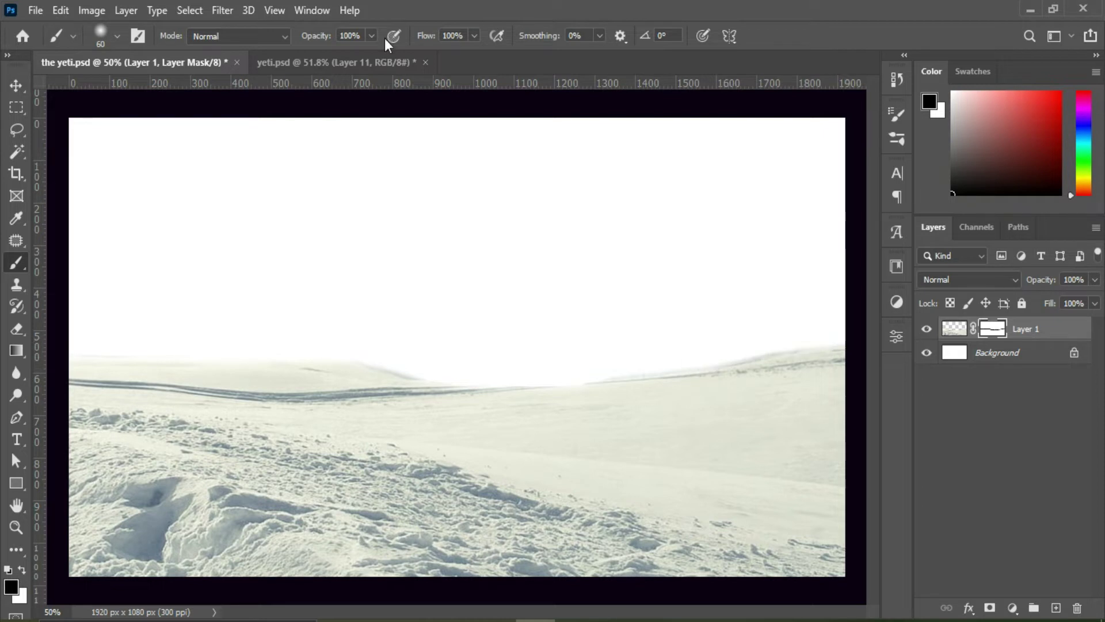
{"action": "key", "text": "bracketright"}
{"action": "key", "text": "bracketright"}
{"action": "key", "text": "bracketright"}
{"action": "key", "text": "bracketright"}
{"action": "key", "text": "bracketright"}
{"action": "key", "text": "bracketright"}
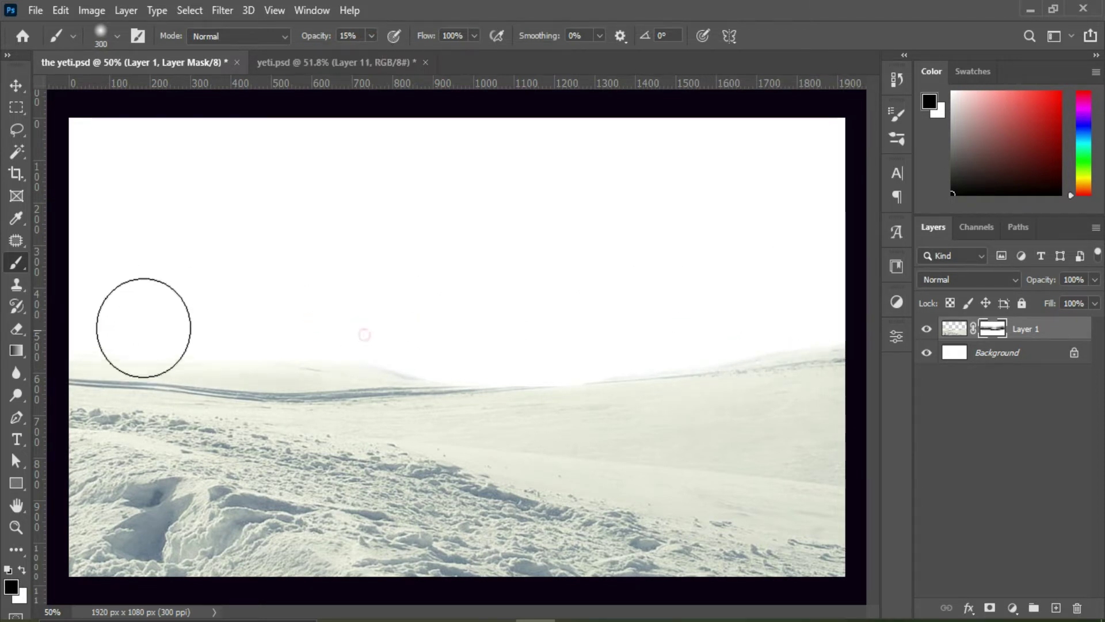
{"action": "key", "text": "v"}
{"action": "left_click_drag", "start_coordinate": [295, 155], "coordinate": [226, 75]}
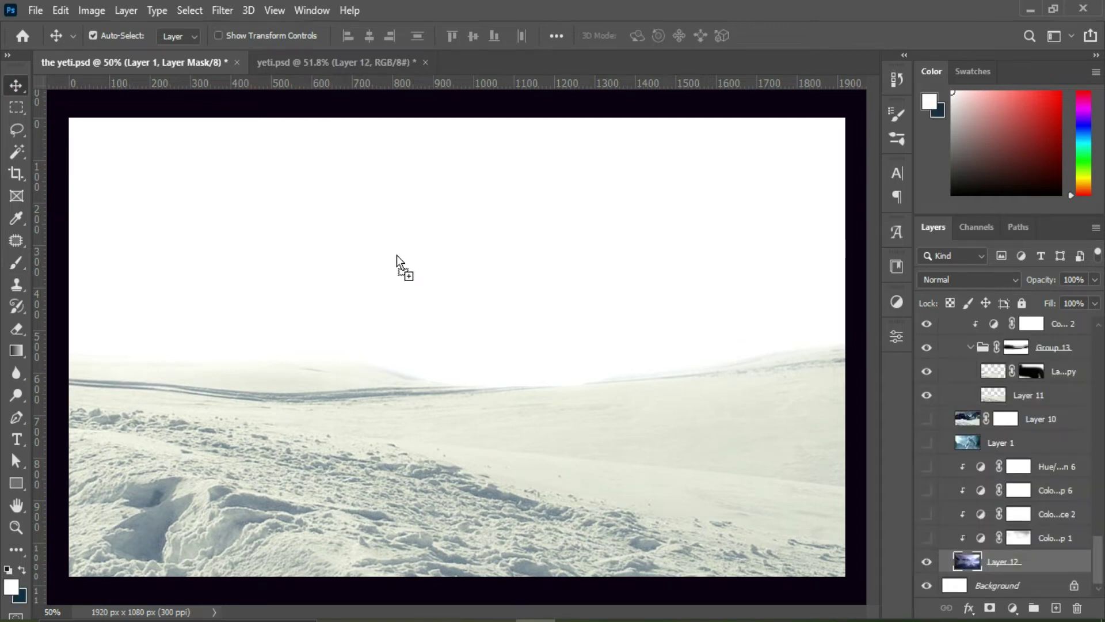
Drop the mountain layer beneath the snow layer and fit it across the upper canvas
{"action": "left_click_drag", "start_coordinate": [396, 255], "coordinate": [395, 254]}
{"action": "left_click_drag", "start_coordinate": [1024, 338], "coordinate": [1025, 364]}
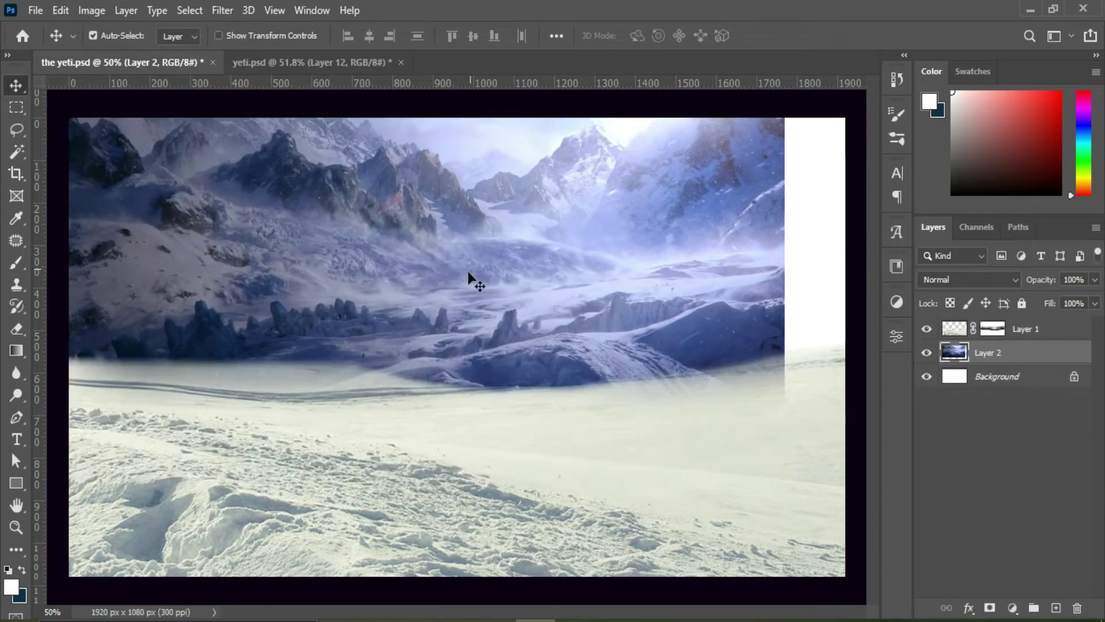
{"action": "key", "text": "ctrl+t"}
{"action": "mouse_move", "coordinate": [316, 235]}
{"action": "left_mouse_down"}
{"action": "mouse_move", "coordinate": [356, 273]}
{"action": "mouse_move", "coordinate": [361, 312]}
{"action": "left_mouse_up"}
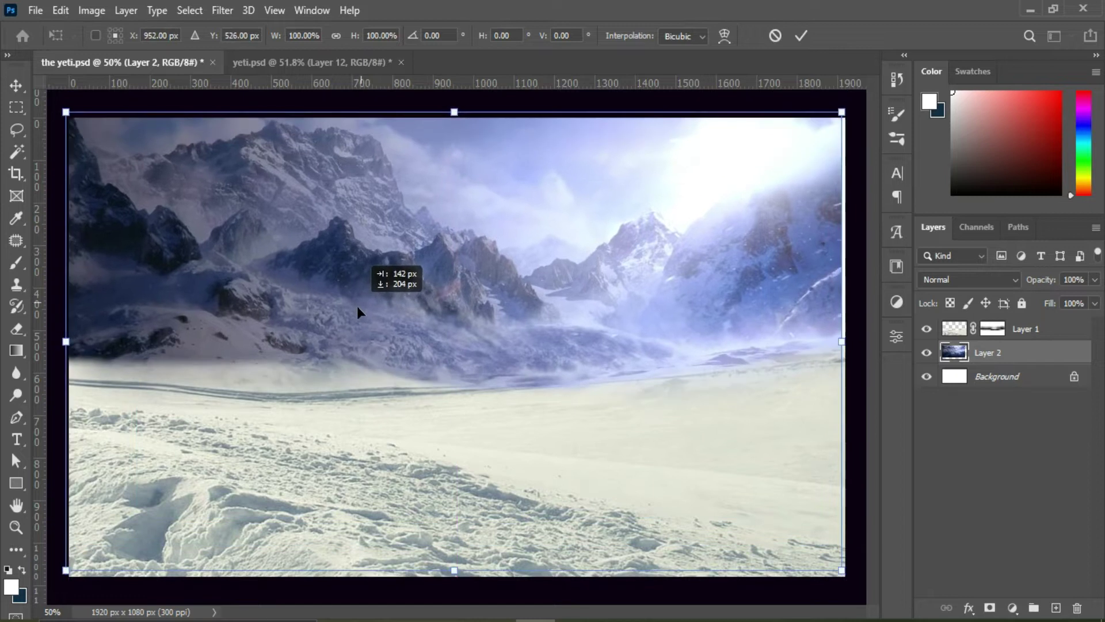
{"action": "left_click", "coordinate": [800, 36]}
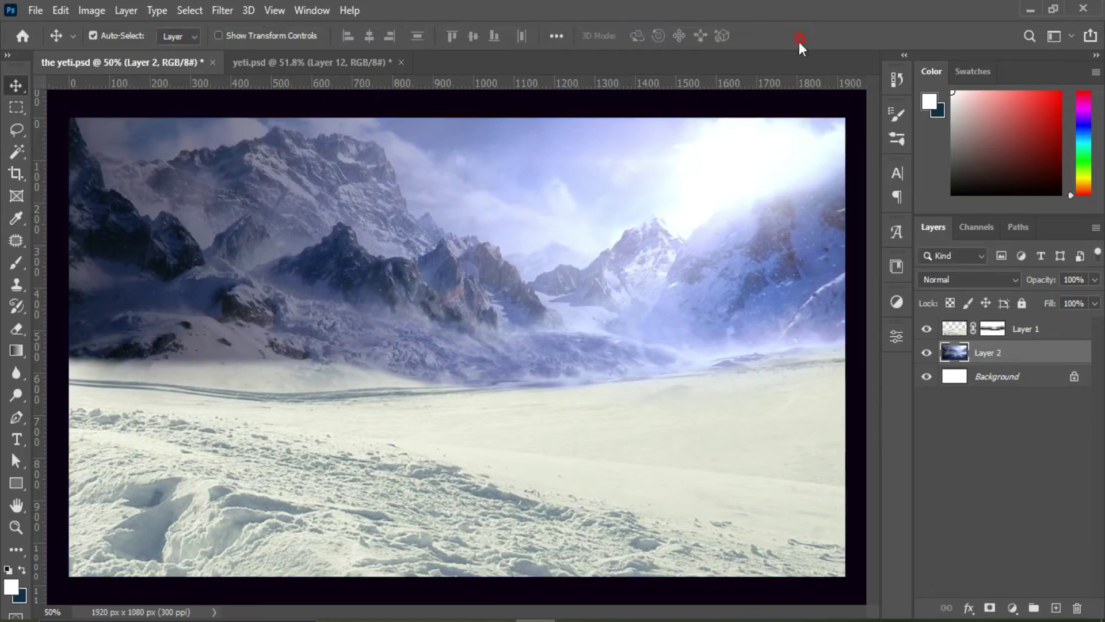
{"action": "left_click_drag", "start_coordinate": [1024, 352], "coordinate": [1002, 378]}
Add a Hue/Saturation adjustment lowering the mountains' saturation
{"action": "left_click", "coordinate": [1012, 608]}
{"action": "left_click", "coordinate": [1009, 439]}
{"action": "left_click_drag", "start_coordinate": [758, 464], "coordinate": [723, 469]}
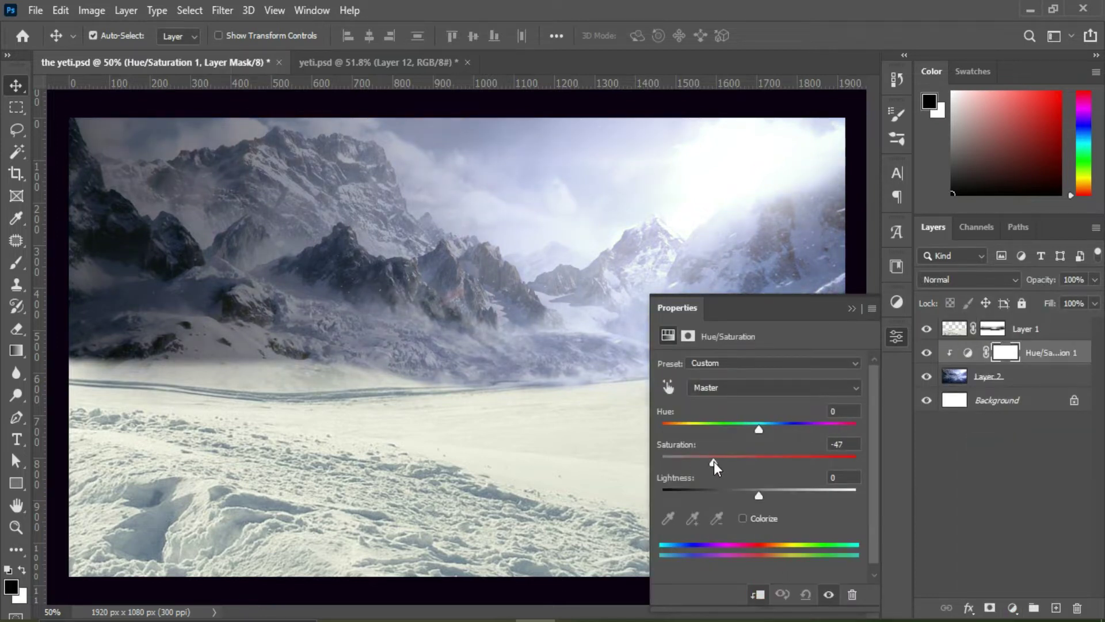
{"action": "left_click", "coordinate": [502, 501]}
Paint the snow layer's mask to blend the foggy horizon into the snow
{"action": "left_click", "coordinate": [459, 512]}
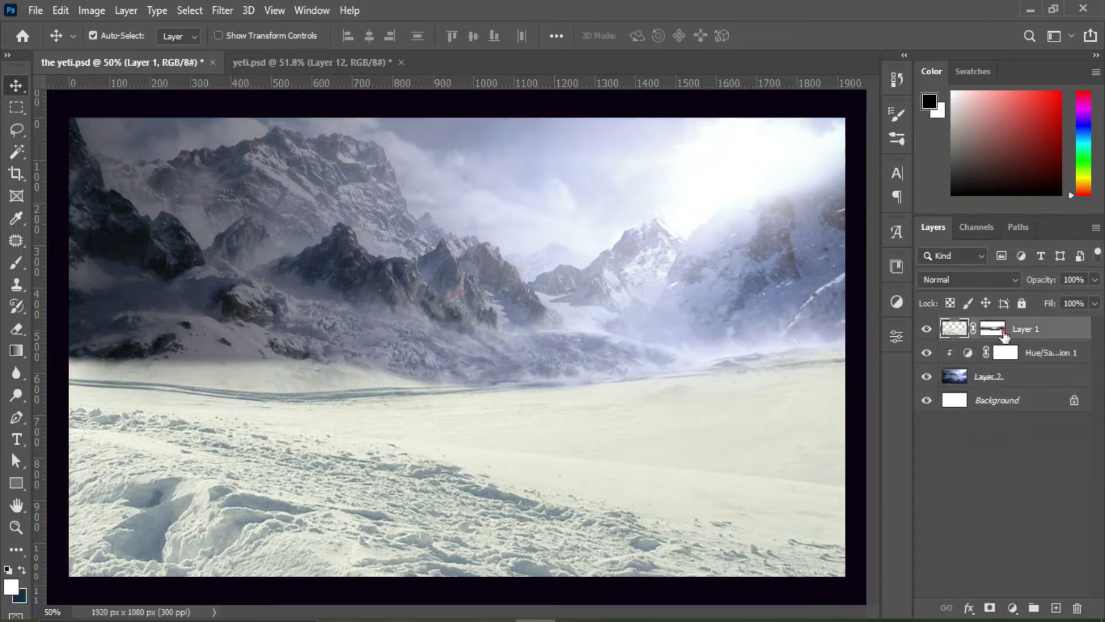
{"action": "left_click", "coordinate": [16, 263]}
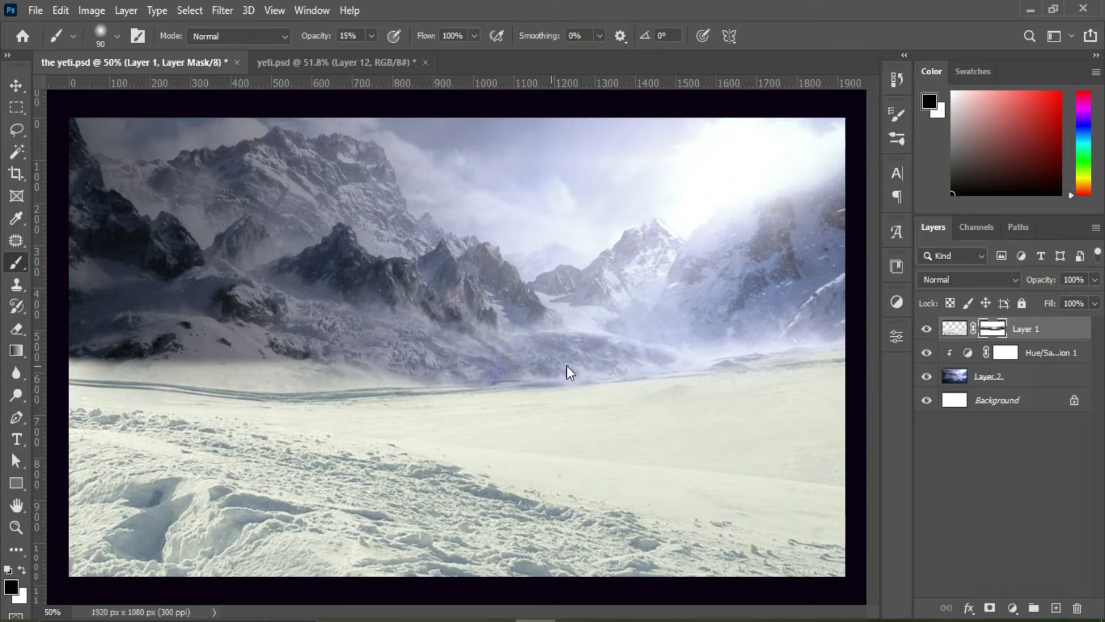
{"action": "mouse_move", "coordinate": [391, 367]}
{"action": "left_mouse_down"}
{"action": "mouse_move", "coordinate": [111, 348]}
{"action": "mouse_move", "coordinate": [99, 368]}
{"action": "left_mouse_up"}
{"action": "key", "text": "v"}
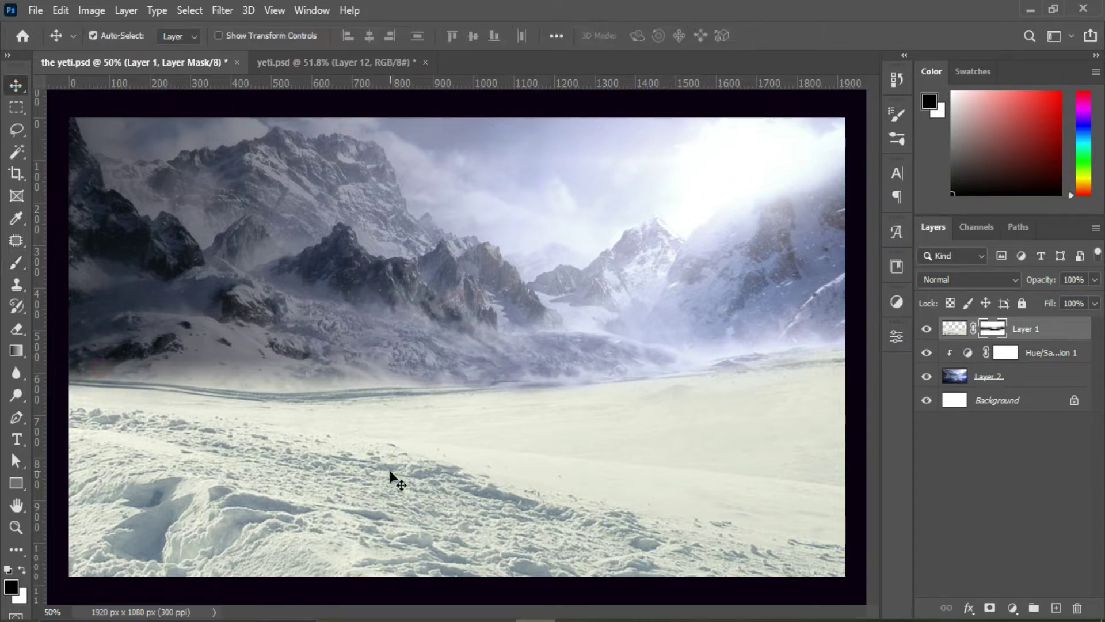
Add a Levels adjustment darkening the snow's midtones and highlights
{"action": "left_click", "coordinate": [1012, 608]}
{"action": "left_click", "coordinate": [1000, 379]}
{"action": "left_click_drag", "start_coordinate": [770, 488], "coordinate": [776, 488]}
{"action": "left_click_drag", "start_coordinate": [858, 487], "coordinate": [854, 489]}
{"action": "left_click_drag", "start_coordinate": [687, 488], "coordinate": [689, 487]}
{"action": "mouse_move", "coordinate": [858, 536]}
{"action": "left_mouse_down"}
{"action": "mouse_move", "coordinate": [783, 536]}
{"action": "mouse_move", "coordinate": [789, 545]}
{"action": "left_mouse_up"}
{"action": "left_click", "coordinate": [849, 308]}
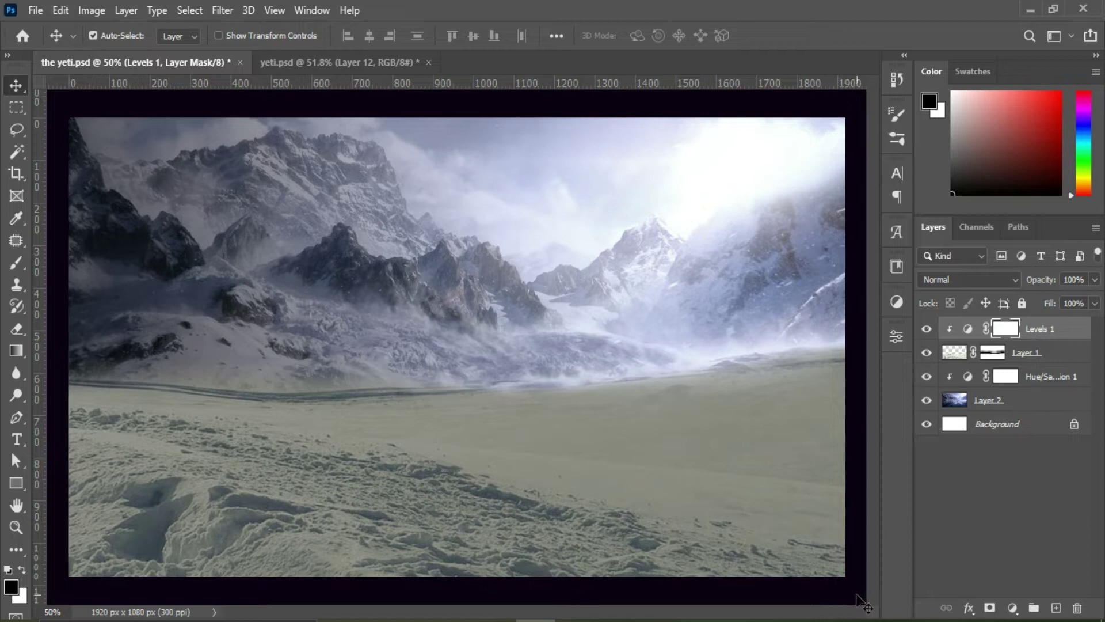
Invert the Levels mask and paint white at about one-third opacity over the lower-left foreground
{"action": "key", "text": "ctrl+i"}
{"action": "key", "text": "b"}
{"action": "key", "text": "bracketright"}
{"action": "key", "text": "bracketright"}
{"action": "key", "text": "bracketright"}
{"action": "key", "text": "bracketright"}
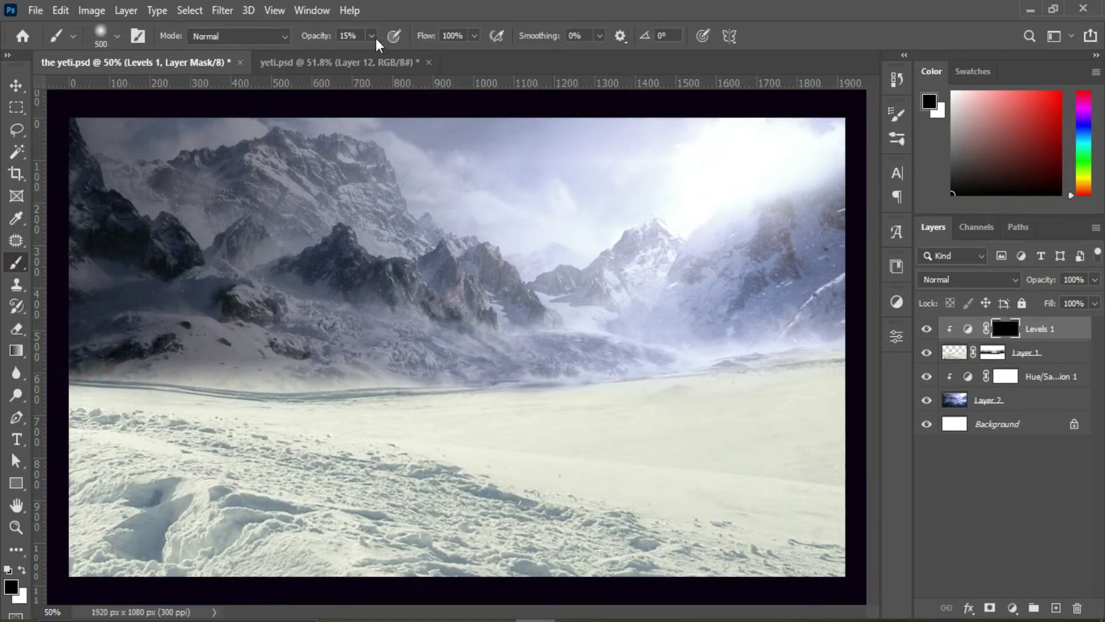
{"action": "left_click_drag", "start_coordinate": [372, 36], "coordinate": [384, 58]}
{"action": "left_click", "coordinate": [23, 573]}
{"action": "mouse_move", "coordinate": [161, 271]}
{"action": "left_mouse_down"}
{"action": "mouse_move", "coordinate": [111, 345]}
{"action": "mouse_move", "coordinate": [94, 399]}
{"action": "mouse_move", "coordinate": [97, 502]}
{"action": "mouse_move", "coordinate": [123, 463]}
{"action": "mouse_move", "coordinate": [333, 552]}
{"action": "left_mouse_up"}
Add a Color Balance clipped to the mountains, cooling them toward blue
{"action": "key", "text": "x"}
{"action": "key", "text": "1"}
{"action": "key", "text": "2"}
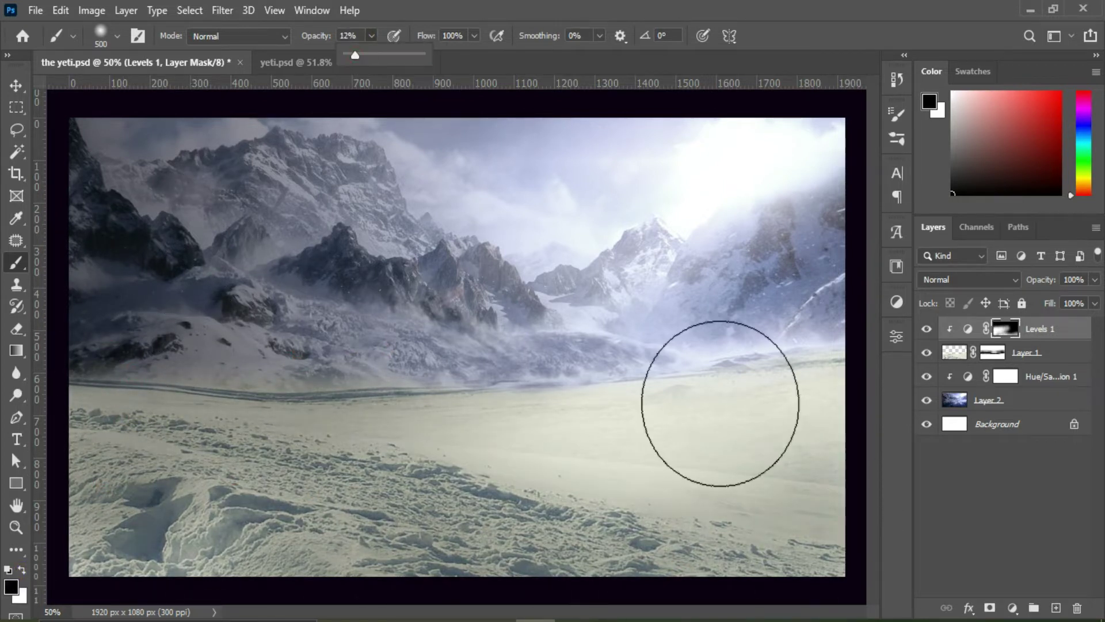
{"action": "key", "text": "v"}
{"action": "left_click", "coordinate": [390, 229]}
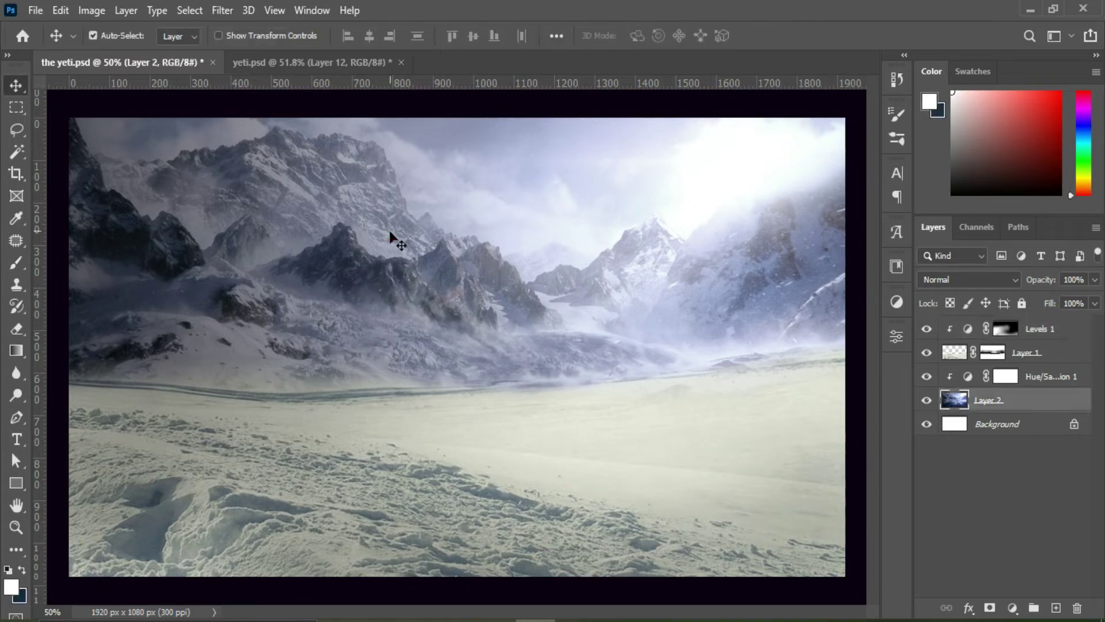
{"action": "left_click", "coordinate": [1048, 377]}
{"action": "left_click", "coordinate": [1012, 608]}
{"action": "left_click", "coordinate": [1014, 465]}
{"action": "left_click", "coordinate": [758, 594]}
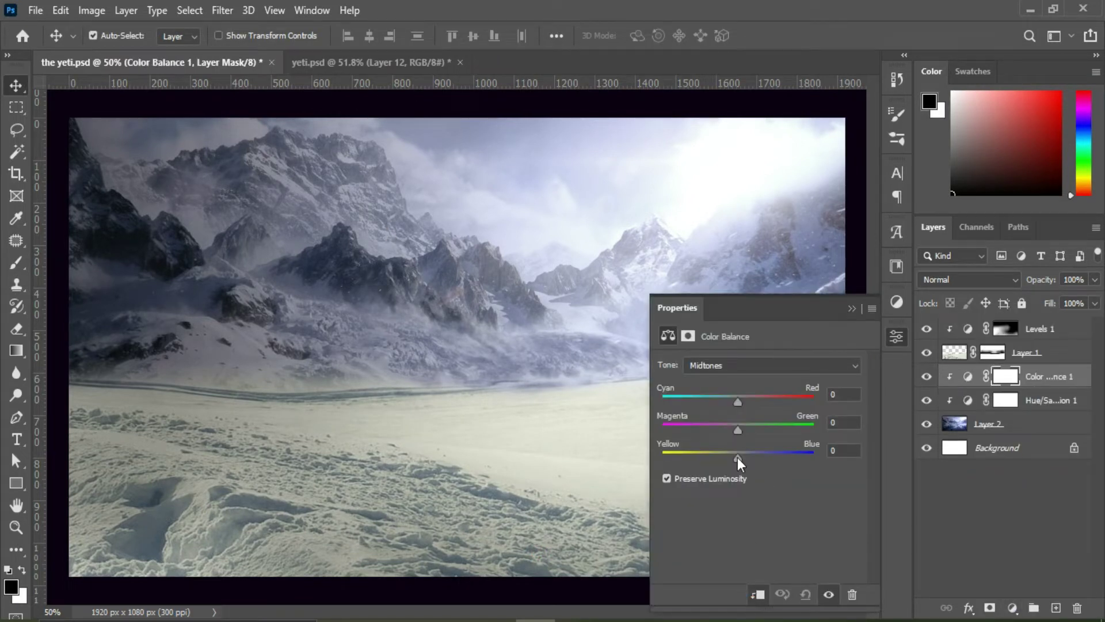
{"action": "left_click_drag", "start_coordinate": [735, 403], "coordinate": [726, 403]}
{"action": "left_click", "coordinate": [852, 309]}
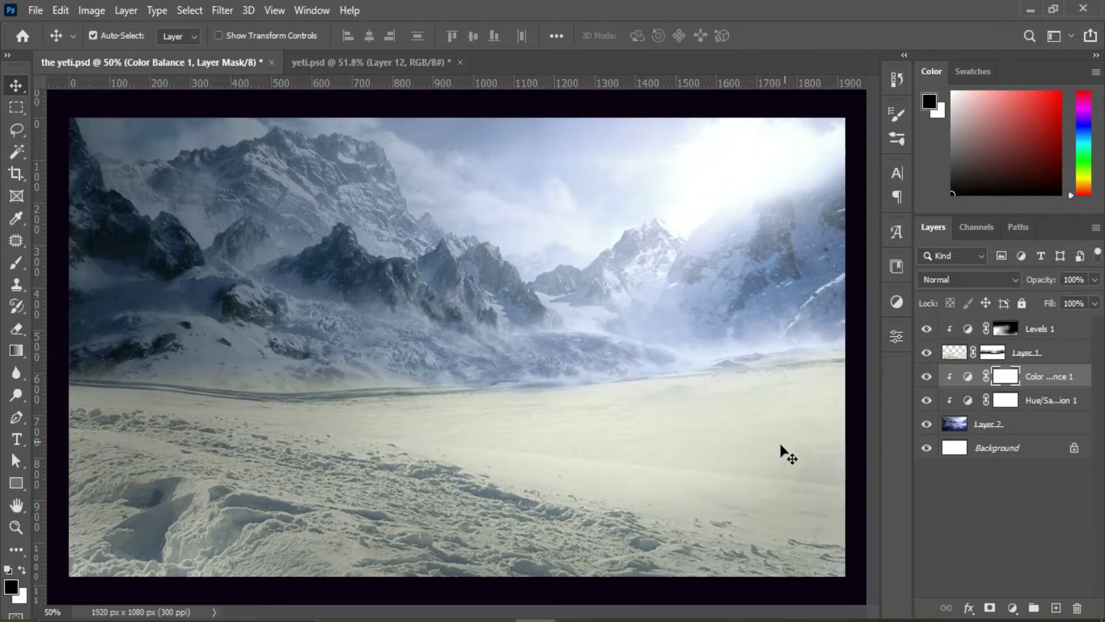
Add a second Color Balance shifting the snow toward cyan and blue
{"action": "left_click", "coordinate": [1005, 328]}
{"action": "left_click", "coordinate": [1012, 608]}
{"action": "left_click", "coordinate": [1014, 456]}
{"action": "left_click_drag", "start_coordinate": [737, 459], "coordinate": [742, 457]}
{"action": "left_click_drag", "start_coordinate": [738, 401], "coordinate": [727, 402]}
{"action": "mouse_move", "coordinate": [743, 457]}
{"action": "left_mouse_down"}
{"action": "mouse_move", "coordinate": [754, 464]}
{"action": "mouse_move", "coordinate": [734, 430]}
{"action": "left_mouse_up"}
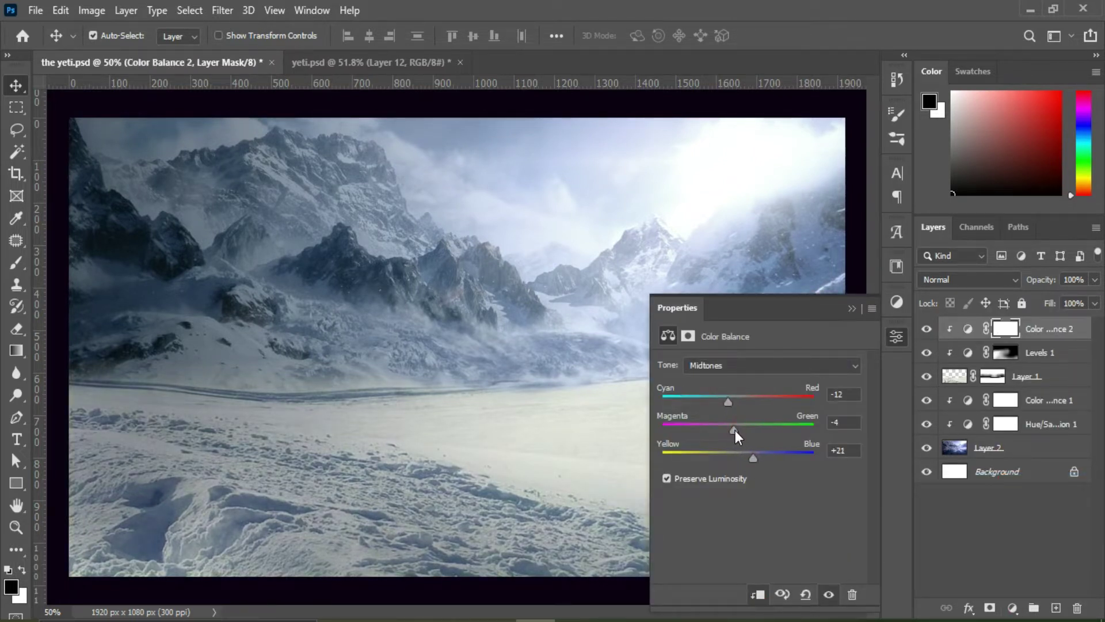
{"action": "left_click", "coordinate": [852, 308]}
Clip a Color Lookup with the HorrorBlue teal look to the mountains
{"action": "left_click", "coordinate": [1047, 400]}
{"action": "left_click", "coordinate": [1012, 608]}
{"action": "left_click", "coordinate": [1014, 509]}
{"action": "left_click", "coordinate": [790, 366]}
{"action": "key", "text": "Escape"}
{"action": "left_click", "coordinate": [758, 595]}
{"action": "left_click", "coordinate": [789, 366]}
{"action": "left_click", "coordinate": [765, 403]}
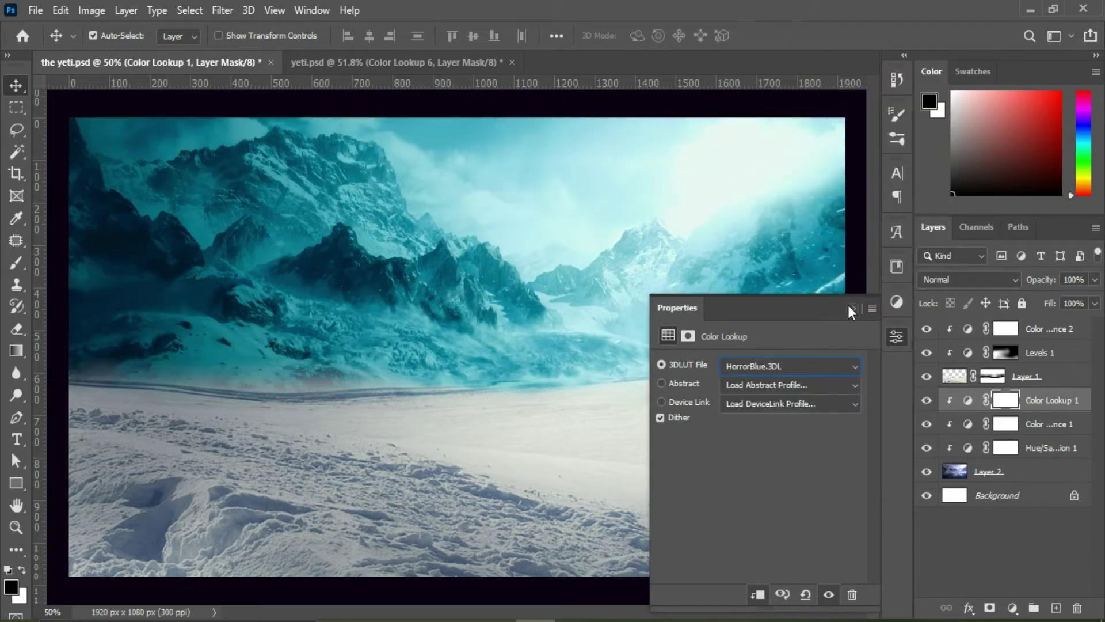
{"action": "left_click", "coordinate": [852, 309]}
Clip a Hue/Saturation to the mountains that darkens and desaturates them
{"action": "left_click", "coordinate": [1011, 608]}
{"action": "left_click", "coordinate": [1013, 447]}
{"action": "left_click", "coordinate": [758, 595]}
{"action": "left_click_drag", "start_coordinate": [760, 496], "coordinate": [724, 463]}
{"action": "left_click", "coordinate": [852, 308]}
Clip a HorrorBlue Color Lookup to the snow layer
{"action": "left_click", "coordinate": [1042, 328]}
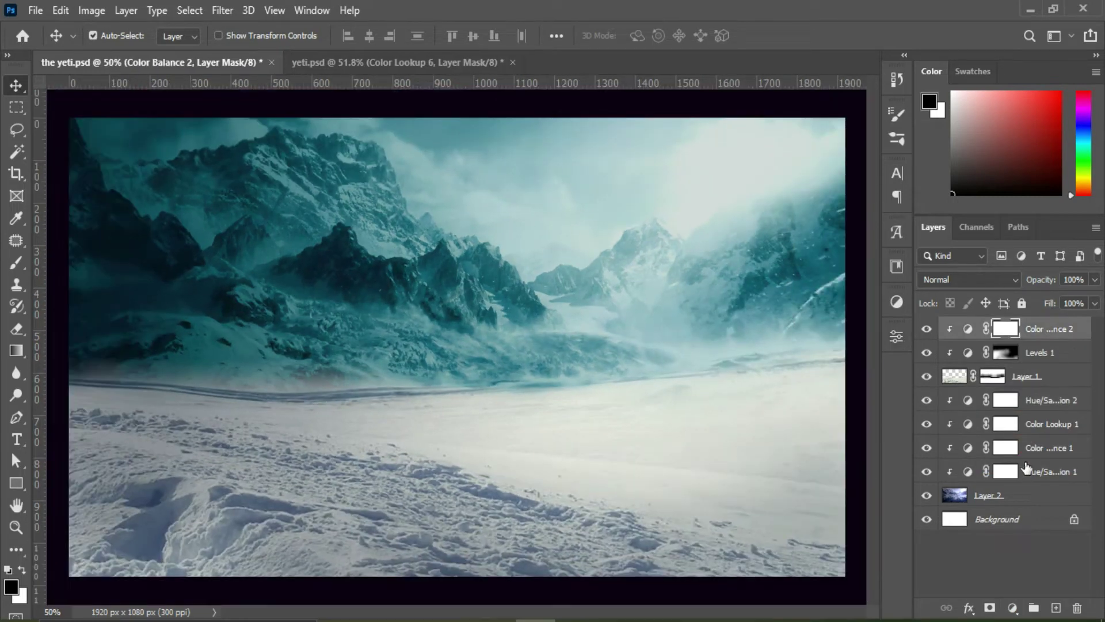
{"action": "left_click", "coordinate": [1012, 607]}
{"action": "left_click", "coordinate": [1013, 515]}
{"action": "left_click", "coordinate": [758, 593]}
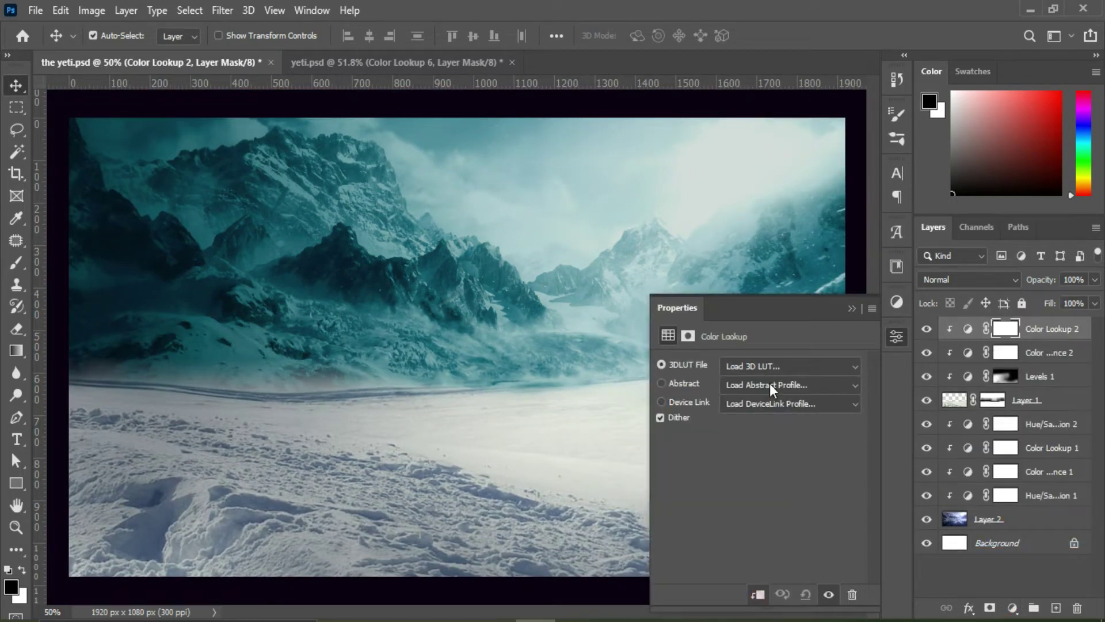
{"action": "left_click", "coordinate": [771, 366]}
{"action": "left_click", "coordinate": [766, 395]}
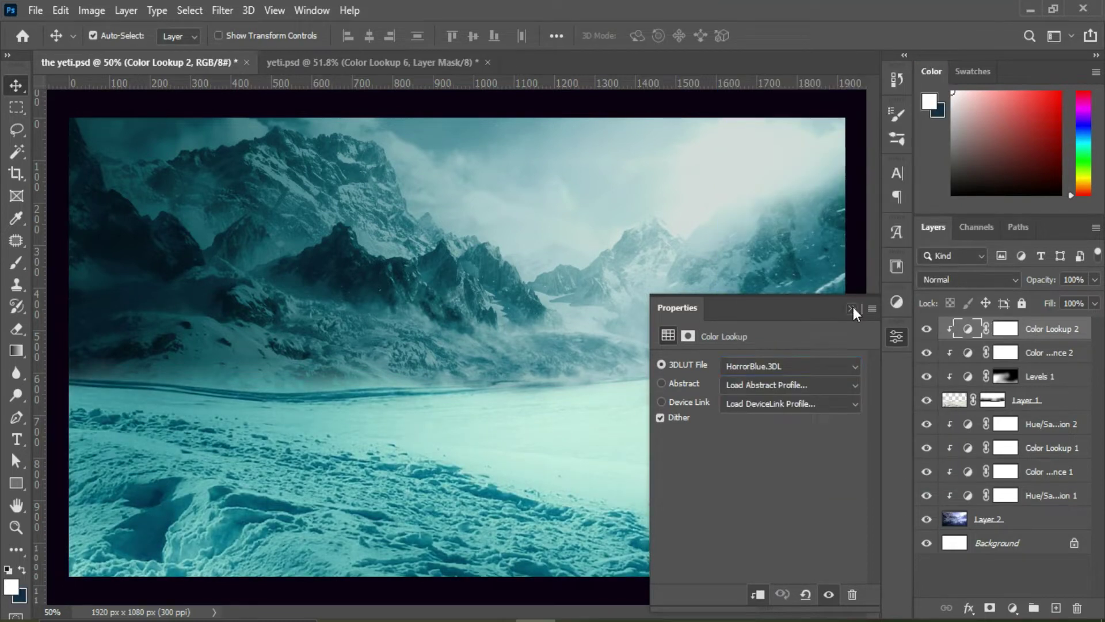
{"action": "left_click", "coordinate": [852, 309]}
Add a top Hue/Saturation lowering saturation and lightness across the whole scene
{"action": "left_click", "coordinate": [961, 333]}
{"action": "left_click", "coordinate": [1013, 608]}
{"action": "left_click", "coordinate": [1013, 450]}
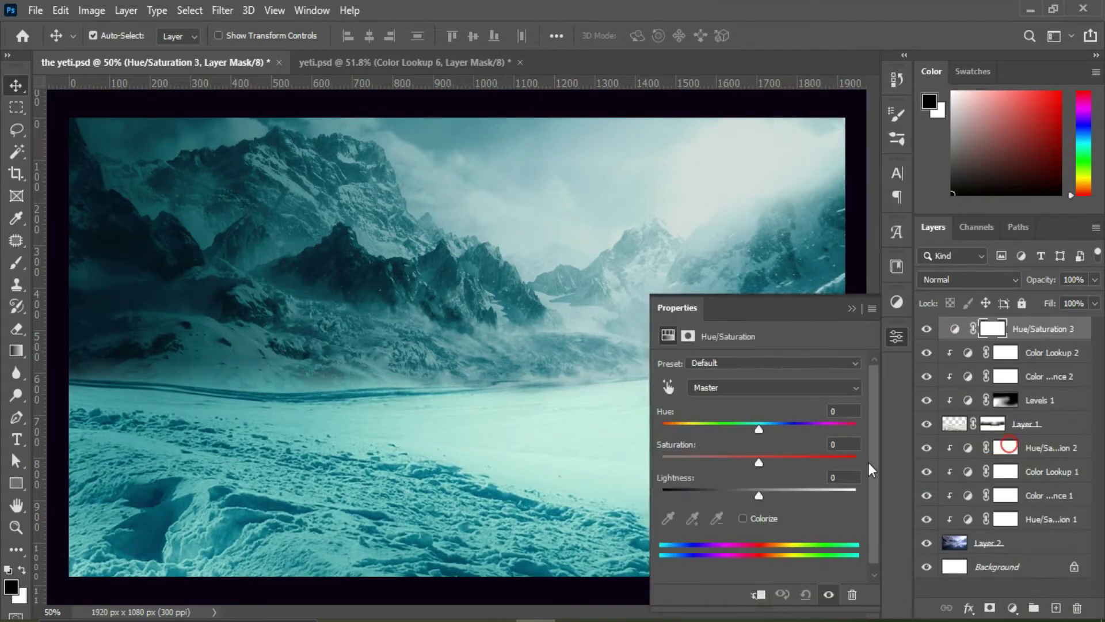
{"action": "left_click_drag", "start_coordinate": [758, 495], "coordinate": [748, 500]}
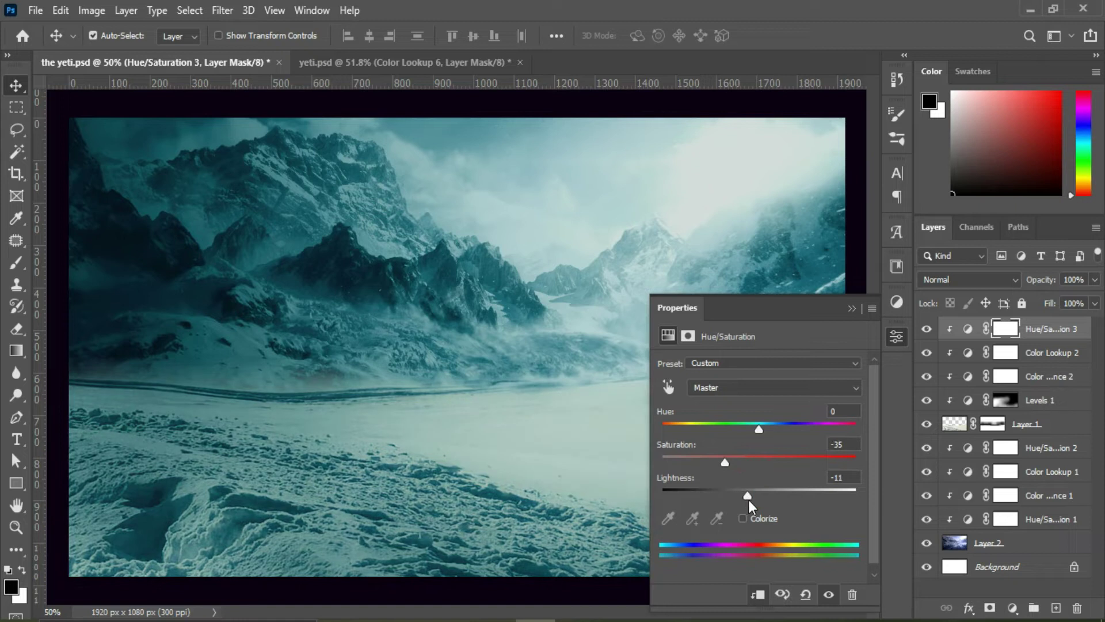
{"action": "left_click", "coordinate": [852, 309]}
{"action": "left_click", "coordinate": [1049, 429]}
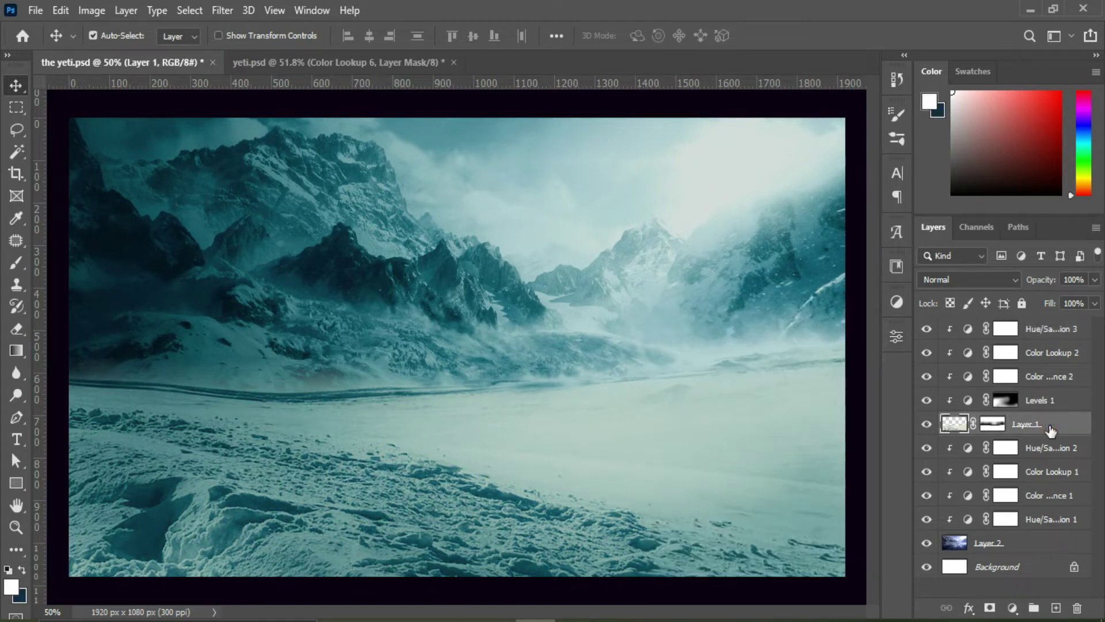
Duplicate the snow layer, hide the four upper adjustments, and shift the copy left
{"action": "key", "text": "ctrl+j"}
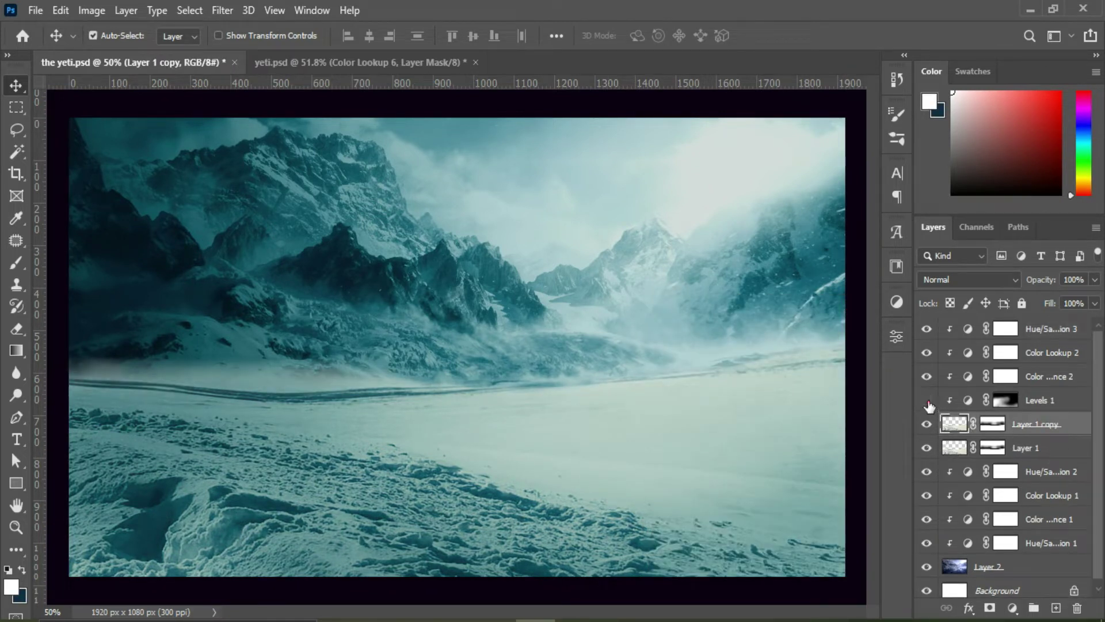
{"action": "left_click_drag", "start_coordinate": [929, 406], "coordinate": [926, 328]}
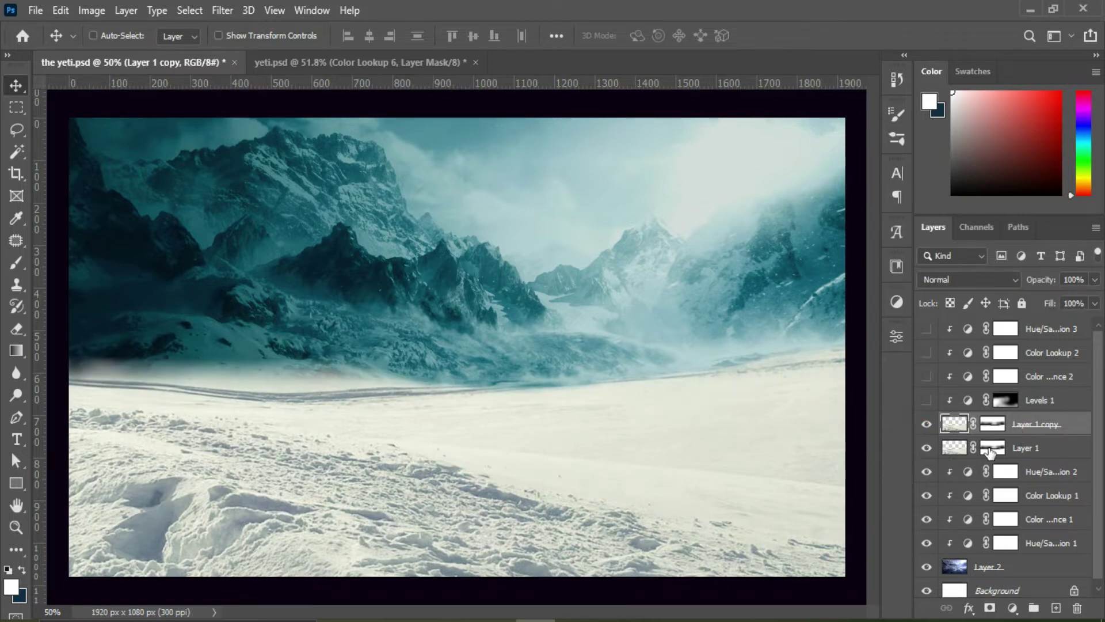
{"action": "key", "text": "ctrl+t"}
{"action": "left_click_drag", "start_coordinate": [655, 481], "coordinate": [530, 493]}
{"action": "left_click", "coordinate": [793, 37]}
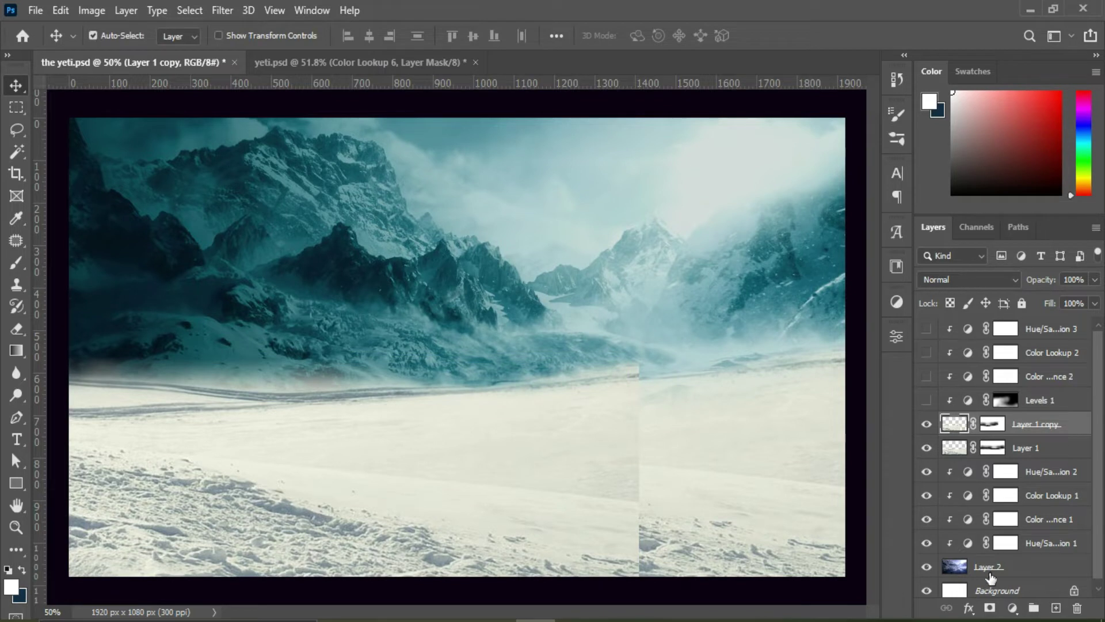
Paint the snow copy's mask at 100% opacity to blend it along the left horizon
{"action": "left_click", "coordinate": [985, 425]}
{"action": "key", "text": "b"}
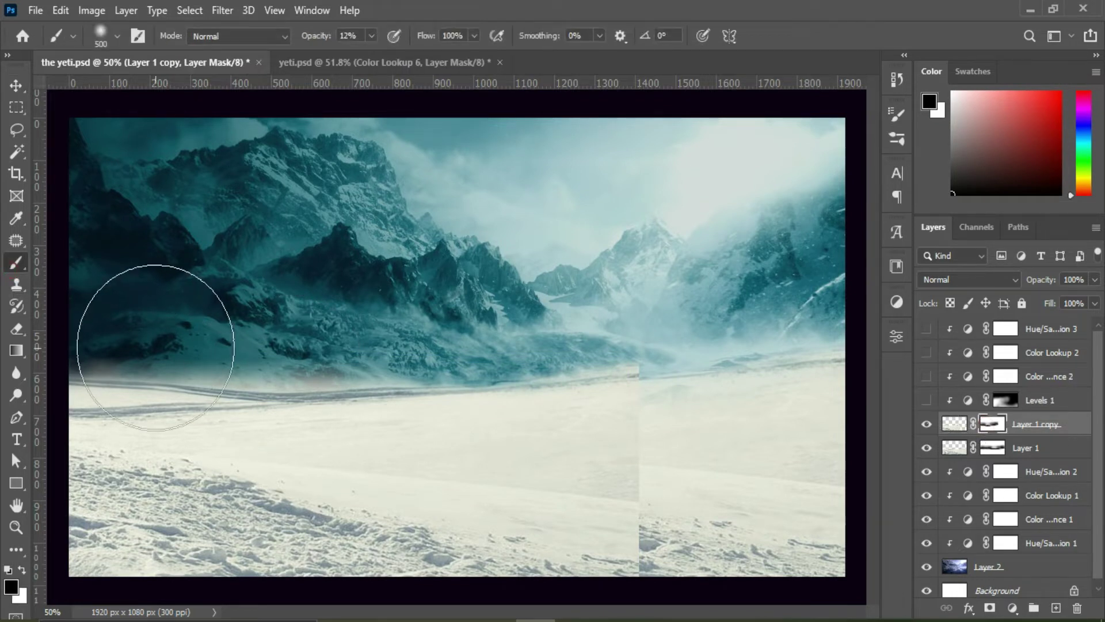
{"action": "left_click", "coordinate": [371, 36]}
{"action": "left_click_drag", "start_coordinate": [371, 53], "coordinate": [441, 53]}
{"action": "key", "text": "bracketleft"}
{"action": "key", "text": "bracketleft"}
{"action": "key", "text": "bracketleft"}
{"action": "mouse_move", "coordinate": [87, 383]}
{"action": "left_mouse_down"}
{"action": "mouse_move", "coordinate": [203, 403]}
{"action": "mouse_move", "coordinate": [530, 320]}
{"action": "mouse_move", "coordinate": [617, 580]}
{"action": "mouse_move", "coordinate": [454, 551]}
{"action": "mouse_move", "coordinate": [276, 451]}
{"action": "mouse_move", "coordinate": [124, 419]}
{"action": "left_mouse_up"}
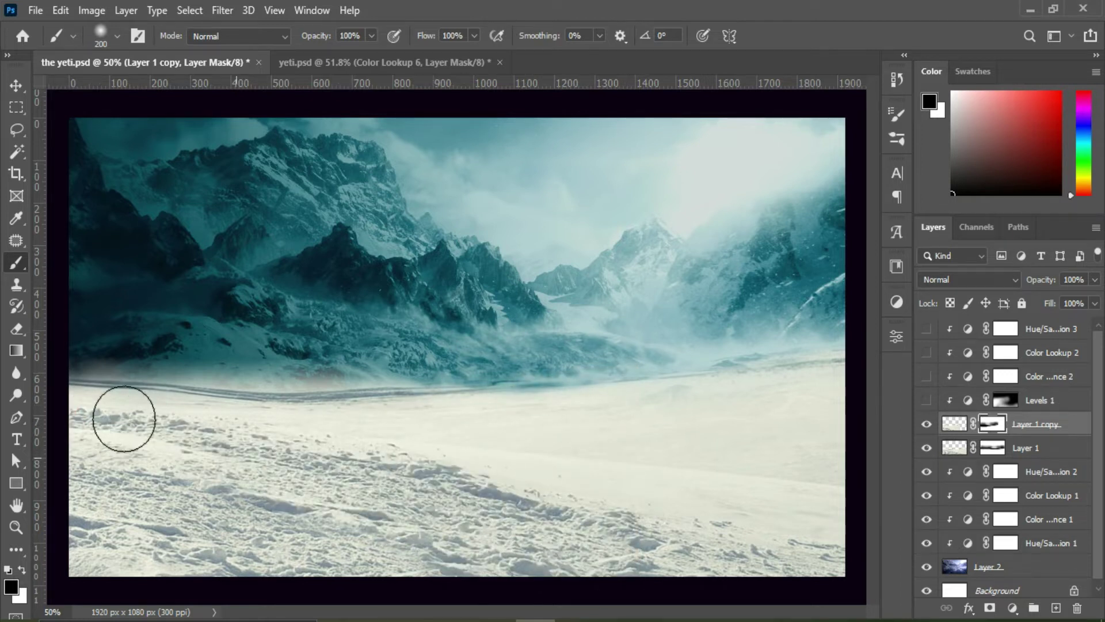
Group the snow layers and clip the re-shown adjustments to that group
{"action": "left_click", "coordinate": [16, 86]}
{"action": "key", "text": "ctrl+g"}
{"action": "left_click", "coordinate": [944, 328]}
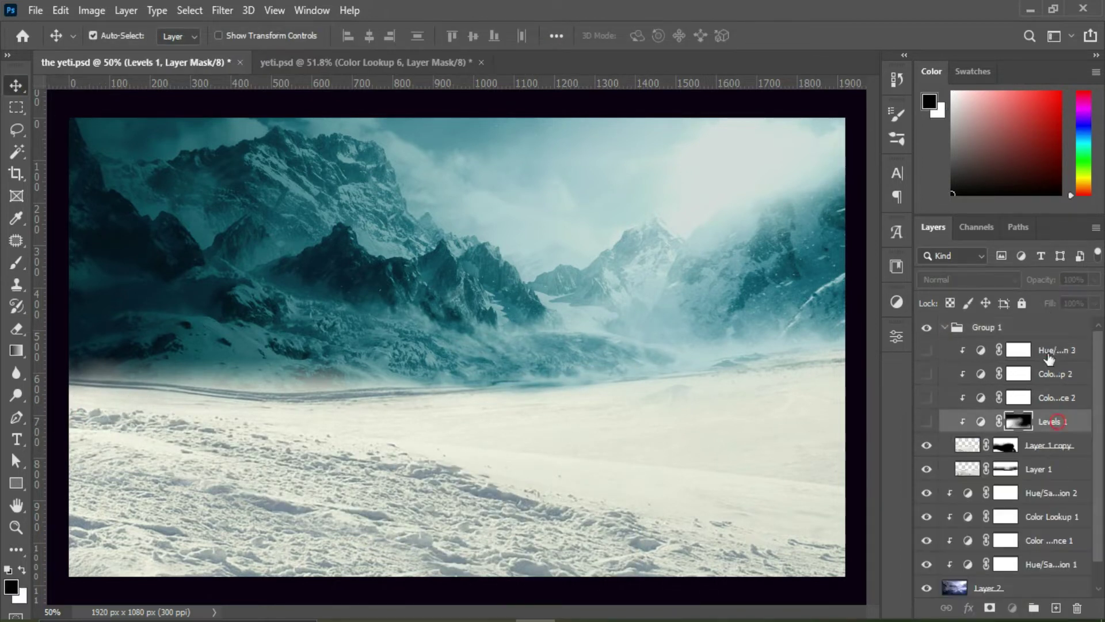
{"action": "left_click_drag", "start_coordinate": [1030, 400], "coordinate": [1030, 322]}
{"action": "double_click", "coordinate": [954, 401]}
{"action": "left_click", "coordinate": [760, 595]}
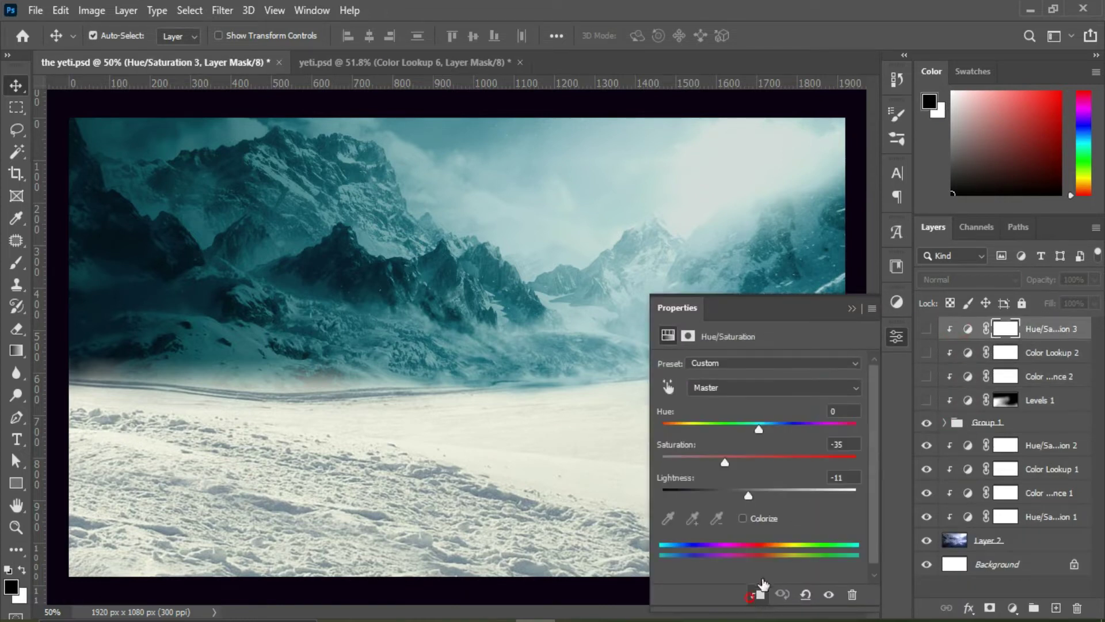
{"action": "left_click", "coordinate": [758, 595]}
Organise the landscape layers and adjustments into further groups
{"action": "left_click", "coordinate": [1043, 430], "text": "shift"}
{"action": "key", "text": "ctrl+g"}
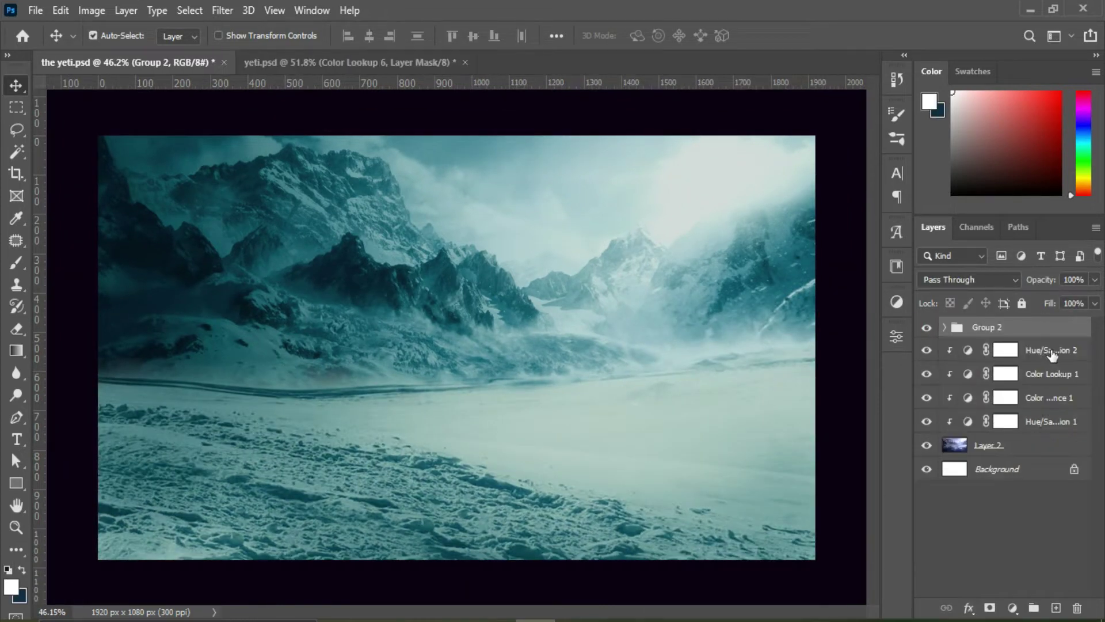
{"action": "left_click", "coordinate": [1030, 351]}
{"action": "left_click", "coordinate": [1030, 440], "text": "shift"}
{"action": "key", "text": "ctrl+g"}
On a new layer, paint soft teal sampled from the scene over the left hills
{"action": "key", "text": "ctrl+0"}
{"action": "left_click", "coordinate": [1056, 608]}
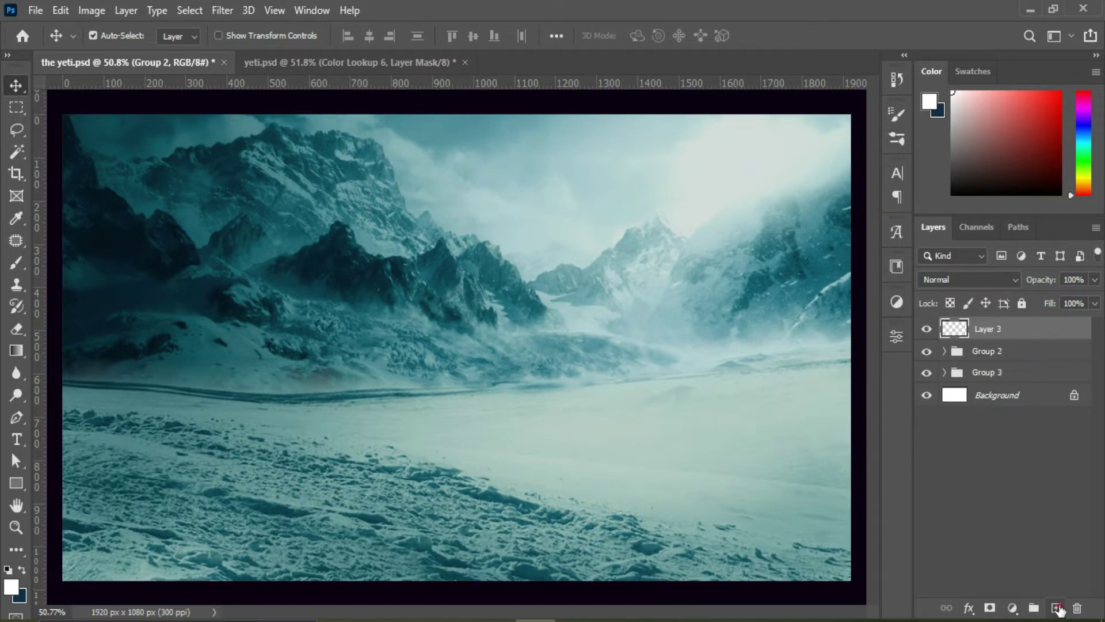
{"action": "left_click", "coordinate": [22, 570]}
{"action": "left_click", "coordinate": [166, 361]}
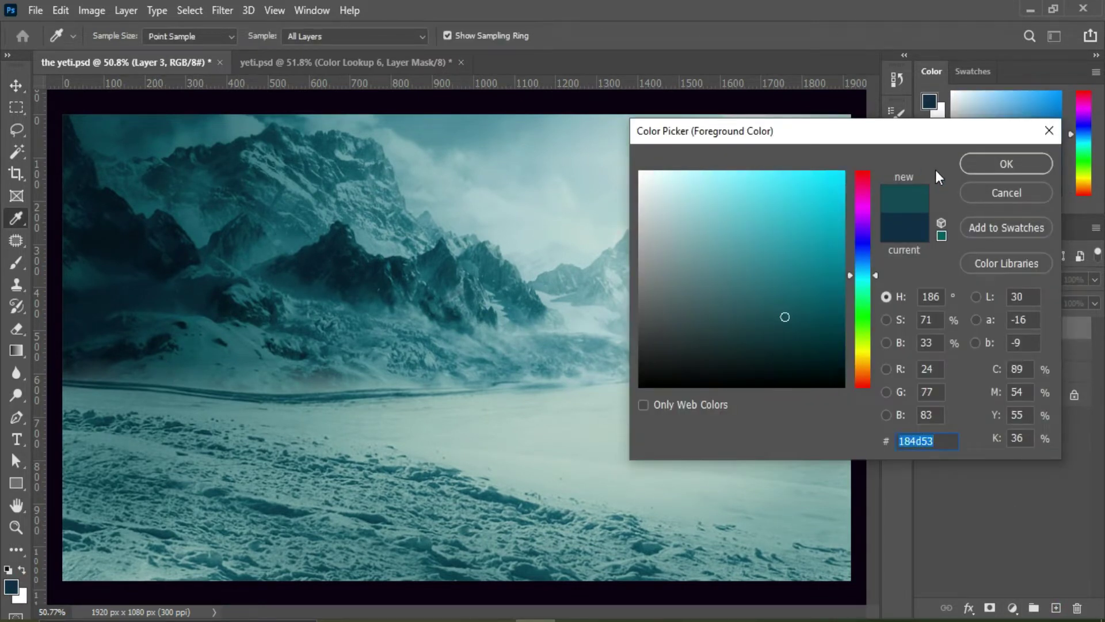
{"action": "left_click", "coordinate": [1006, 164]}
{"action": "key", "text": "b"}
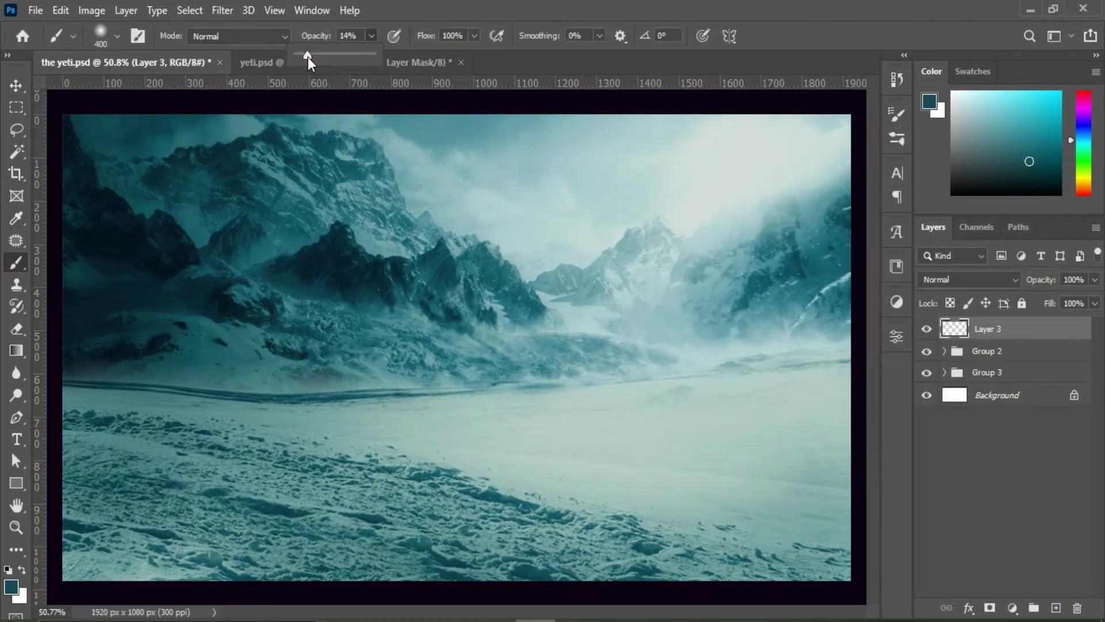
{"action": "scroll", "coordinate": [110, 398], "scroll_direction": "down", "scroll_amount": 1}
{"action": "left_click_drag", "start_coordinate": [109, 375], "coordinate": [137, 353]}
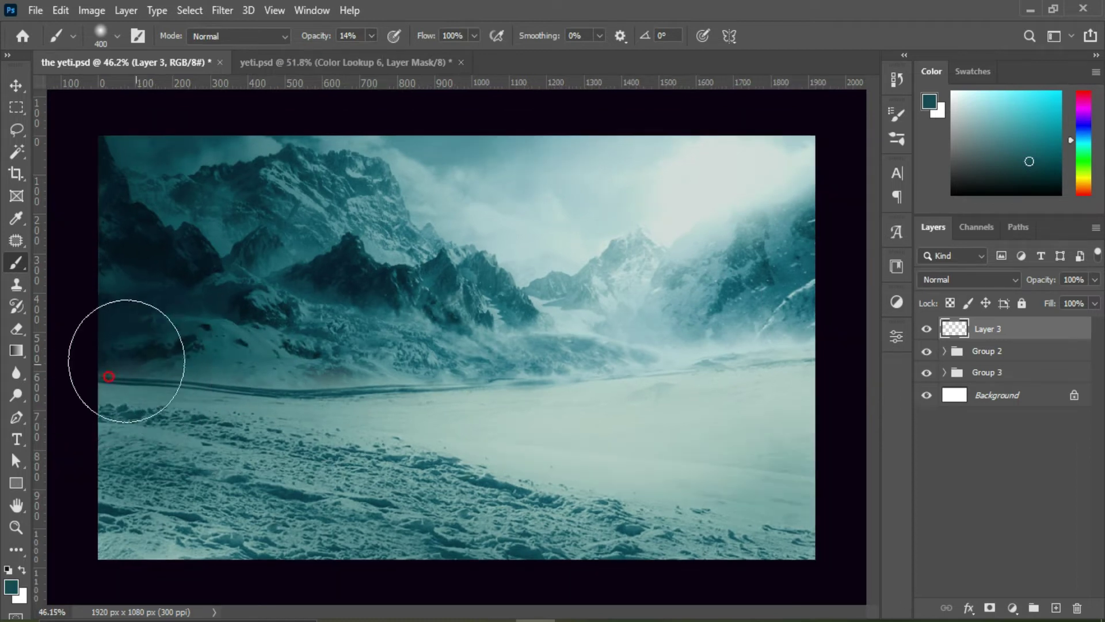
{"action": "mouse_move", "coordinate": [244, 346]}
{"action": "left_mouse_down"}
{"action": "mouse_move", "coordinate": [204, 349]}
{"action": "mouse_move", "coordinate": [291, 350]}
{"action": "mouse_move", "coordinate": [111, 481]}
{"action": "mouse_move", "coordinate": [823, 493]}
{"action": "mouse_move", "coordinate": [789, 262]}
{"action": "mouse_move", "coordinate": [230, 255]}
{"action": "mouse_move", "coordinate": [506, 299]}
{"action": "mouse_move", "coordinate": [320, 185]}
{"action": "mouse_move", "coordinate": [151, 420]}
{"action": "left_mouse_up"}
Hide the teal haze layer, move the yeti right and down, and group its layers
{"action": "key", "text": "v"}
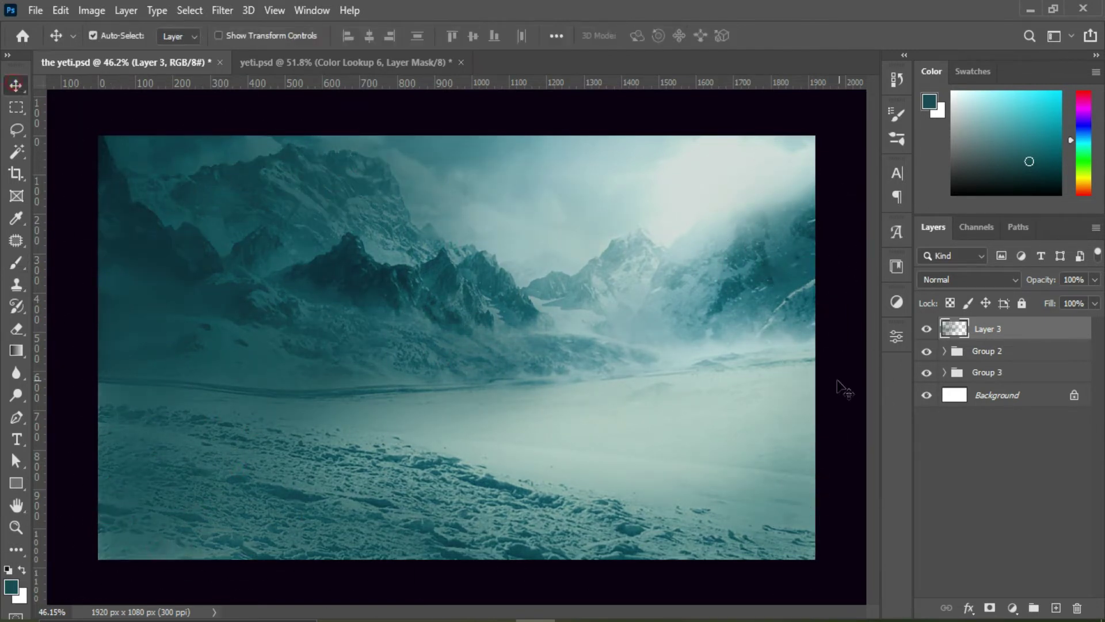
{"action": "left_click", "coordinate": [927, 329]}
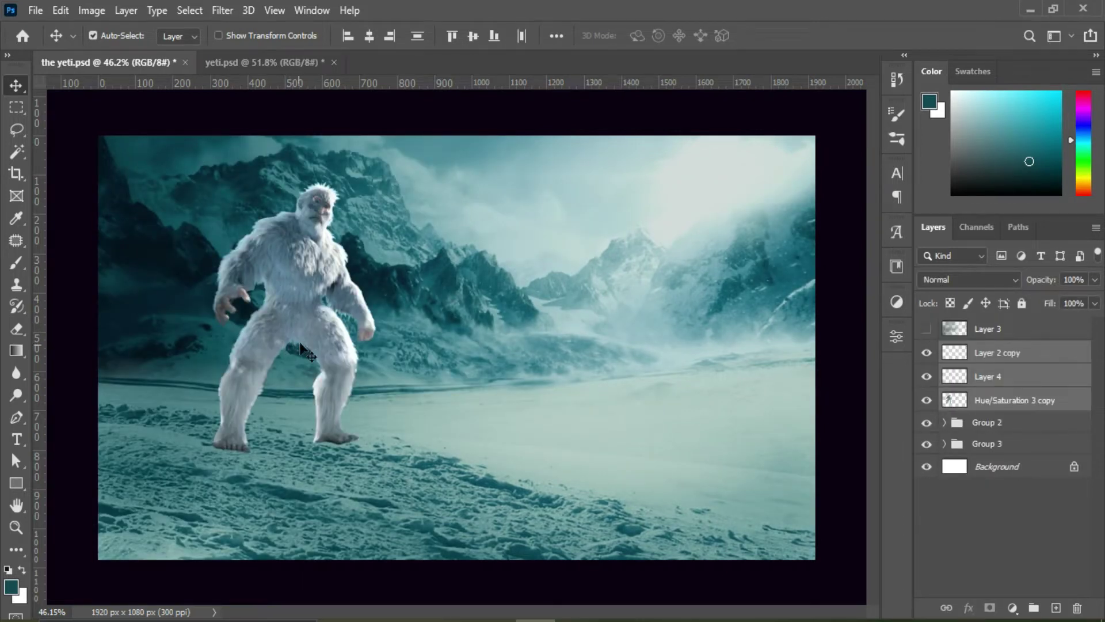
{"action": "scroll", "coordinate": [305, 340], "scroll_direction": "down", "scroll_amount": 1}
{"action": "key", "text": "ctrl+t"}
{"action": "mouse_move", "coordinate": [334, 282]}
{"action": "left_mouse_down"}
{"action": "mouse_move", "coordinate": [394, 301]}
{"action": "mouse_move", "coordinate": [377, 290]}
{"action": "left_mouse_up"}
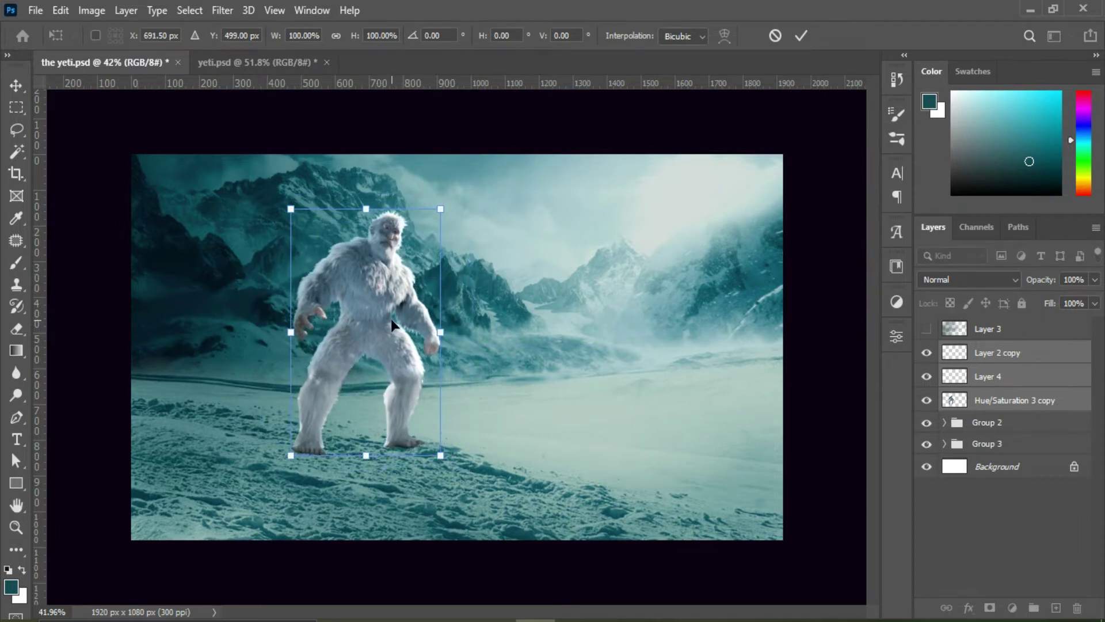
{"action": "left_click", "coordinate": [801, 36]}
{"action": "scroll", "coordinate": [381, 313], "scroll_direction": "up", "scroll_amount": 2}
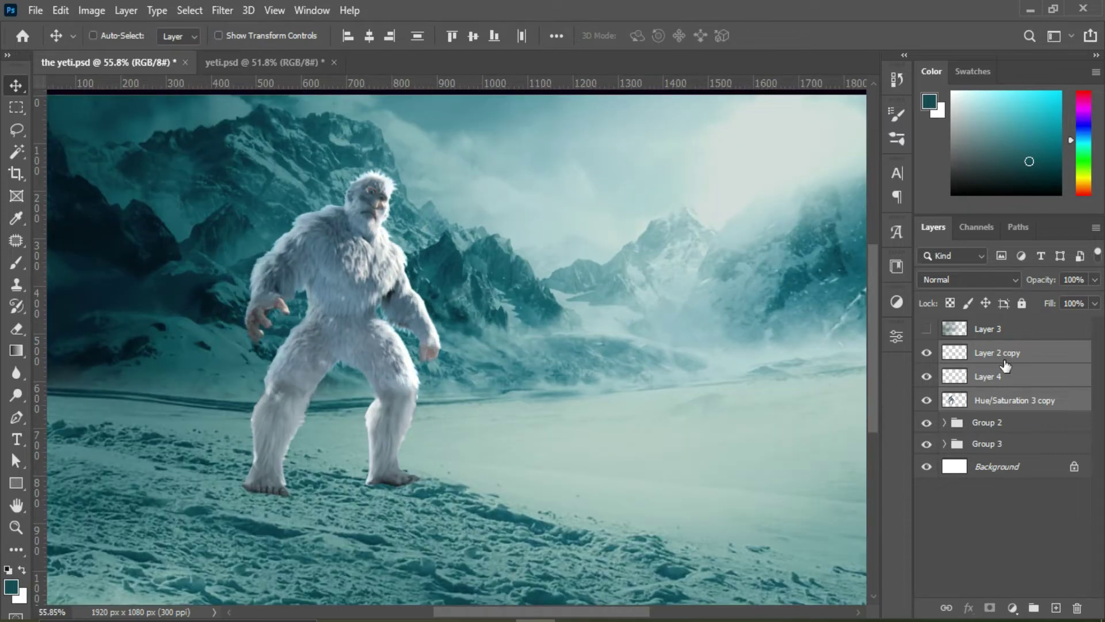
{"action": "key", "text": "ctrl+g"}
Add an empty layer and set the foreground colour to bright yellow
{"action": "left_click", "coordinate": [1054, 607]}
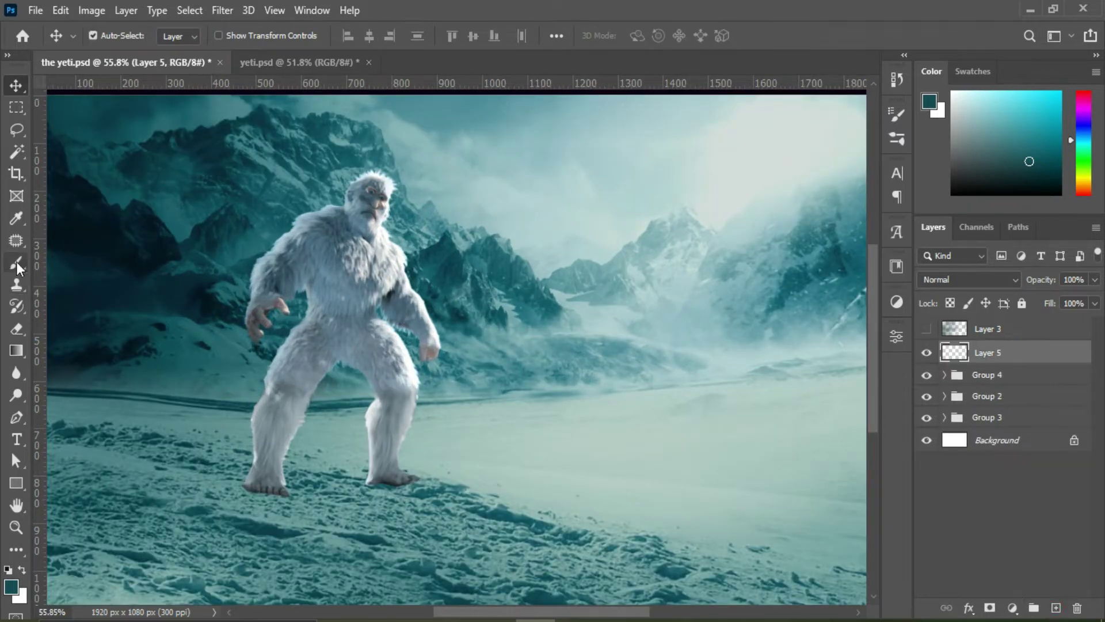
{"action": "left_click", "coordinate": [17, 263]}
{"action": "left_click", "coordinate": [11, 587]}
{"action": "left_click", "coordinate": [862, 353]}
{"action": "key", "text": "Return"}
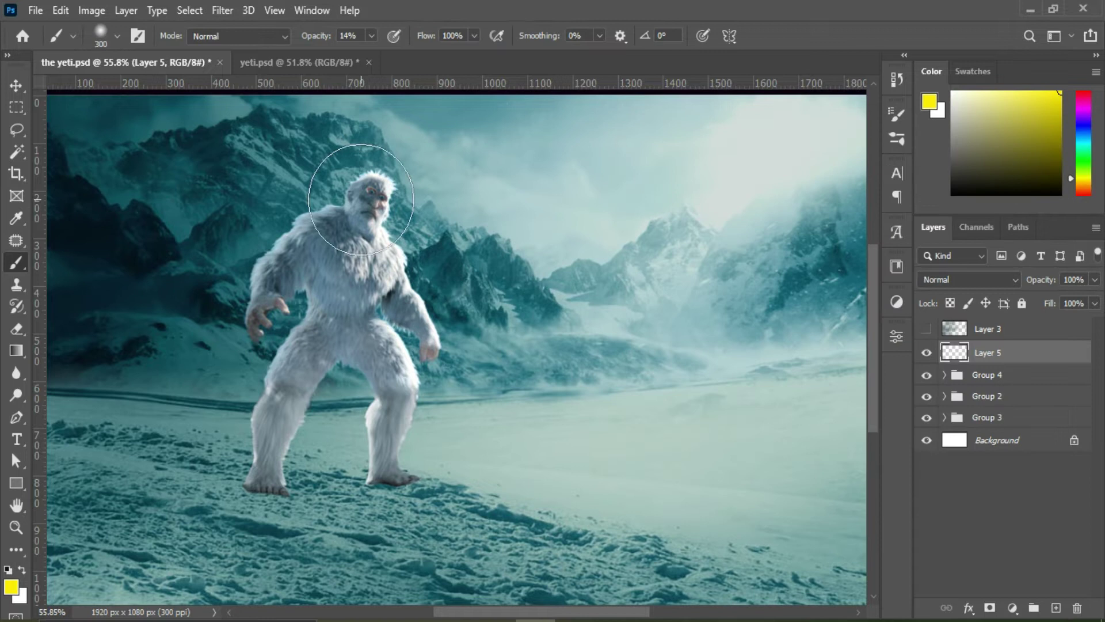
Enlarge the brush, set Layer 5's eyes to Overlay, and add two empty glow layers
{"action": "scroll", "coordinate": [368, 195], "scroll_direction": "up", "scroll_amount": 3}
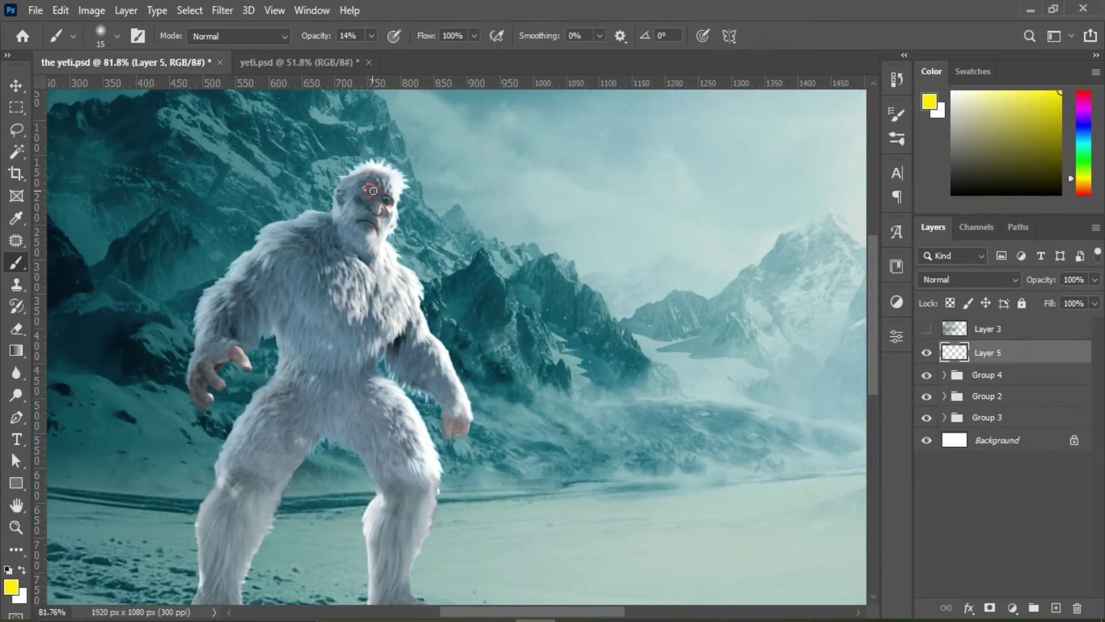
{"action": "key", "text": "bracketright"}
{"action": "key", "text": "bracketright"}
{"action": "key", "text": "bracketright"}
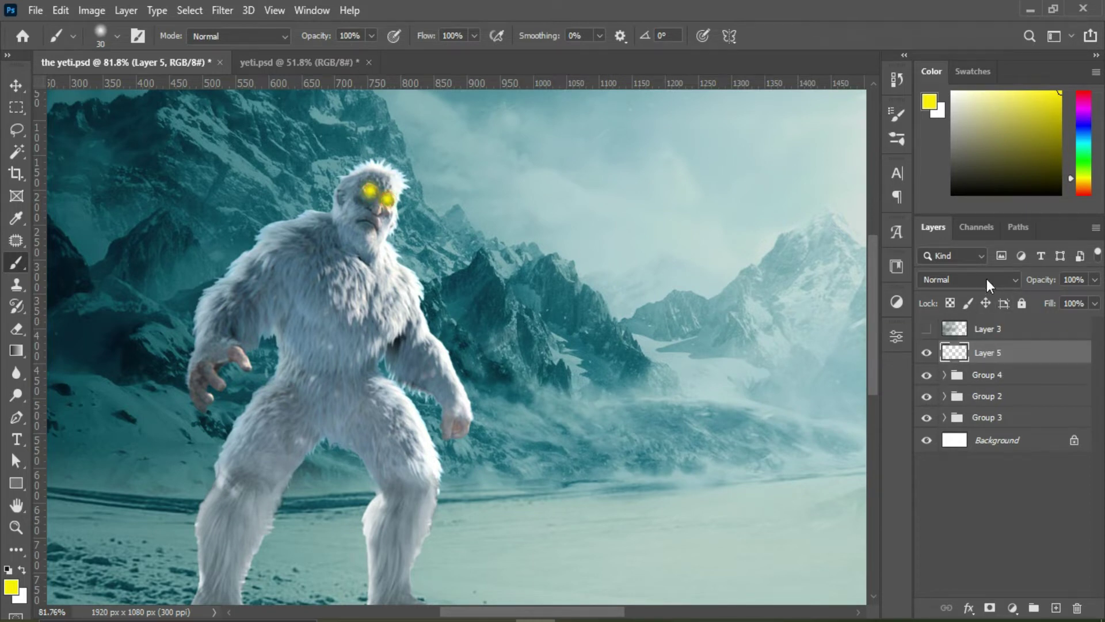
{"action": "left_click", "coordinate": [987, 278]}
{"action": "left_click", "coordinate": [948, 400]}
{"action": "left_click", "coordinate": [1056, 608]}
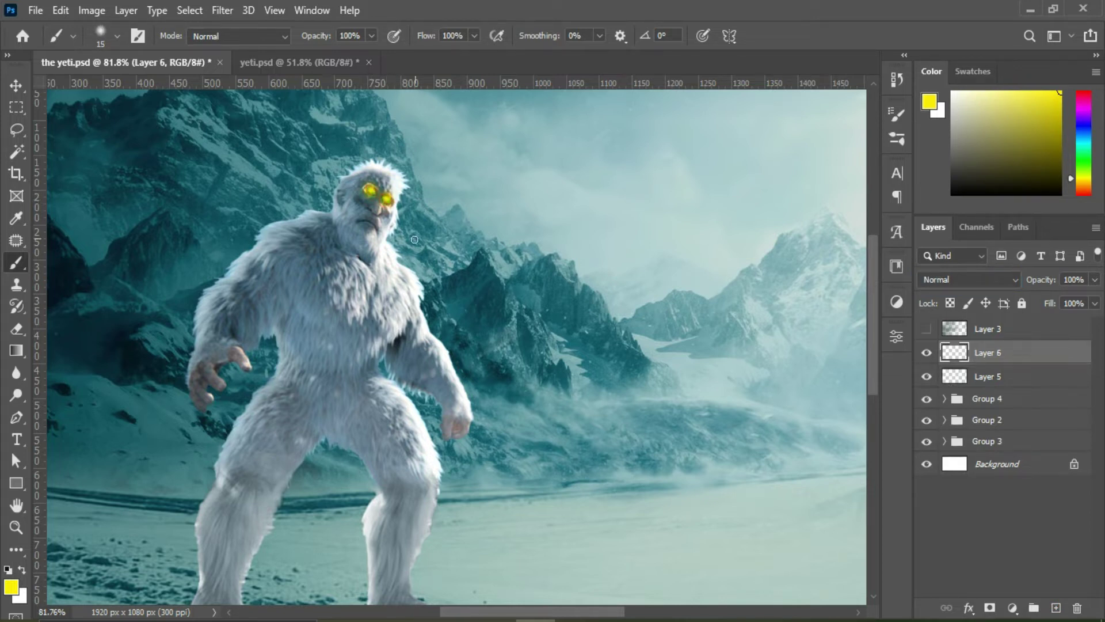
{"action": "left_click", "coordinate": [1057, 608]}
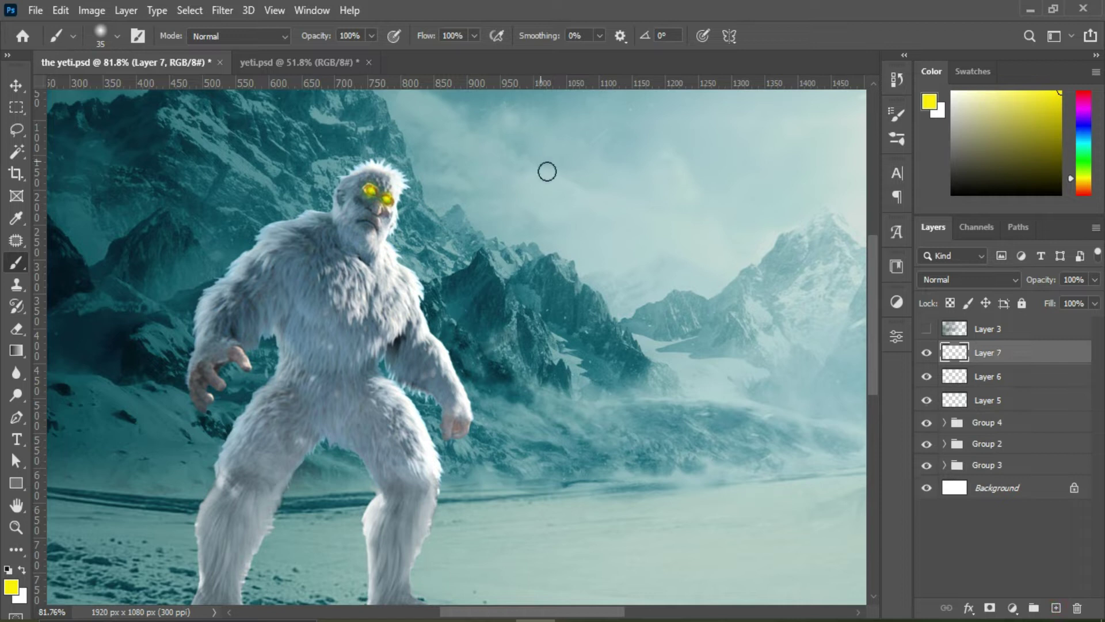
Set brush opacity to 16%, group Layer 4 and its copy, and mask Group 5
{"action": "left_click_drag", "start_coordinate": [339, 57], "coordinate": [310, 60]}
{"action": "left_click", "coordinate": [955, 422]}
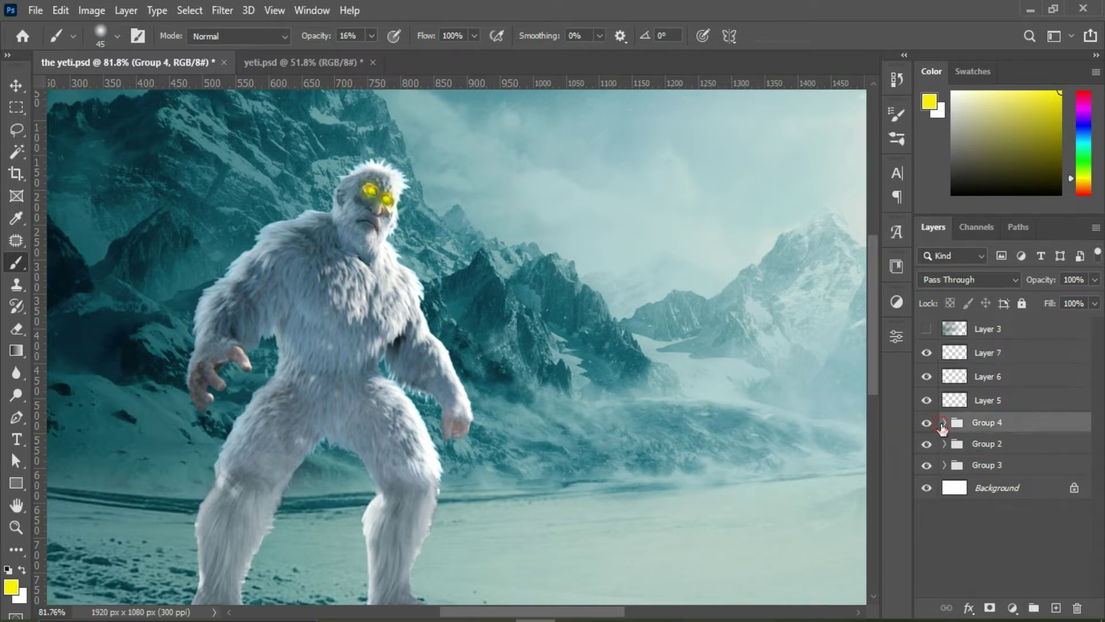
{"action": "left_click", "coordinate": [1001, 469]}
{"action": "key", "text": "ctrl+g"}
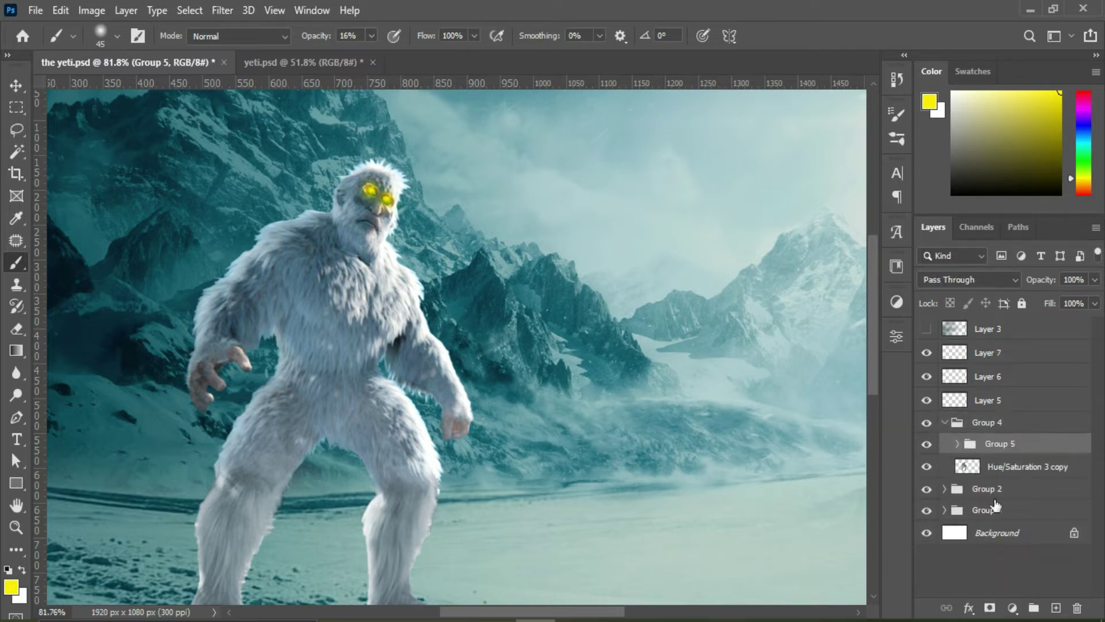
{"action": "left_click", "coordinate": [990, 607]}
{"action": "scroll", "coordinate": [375, 178], "scroll_direction": "up", "scroll_amount": 3}
{"action": "scroll", "coordinate": [368, 234], "scroll_direction": "up", "scroll_amount": 2}
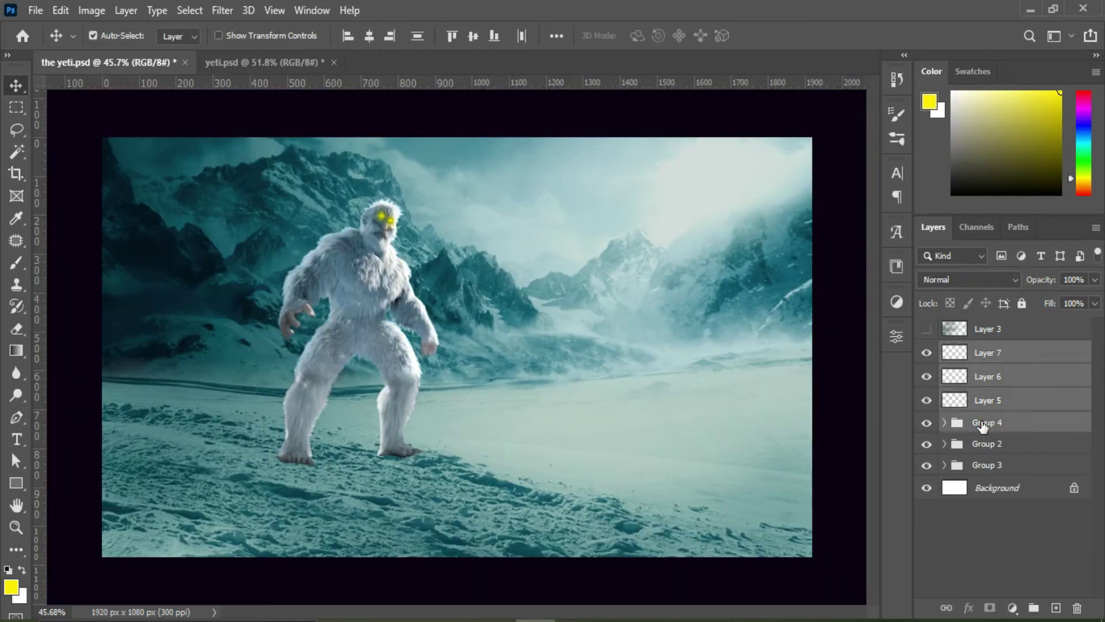
Add Levels and clipped Hue/Saturation, then a Color Balance shifting yeti midtones toward cyan and blue
{"action": "left_click", "coordinate": [1012, 607]}
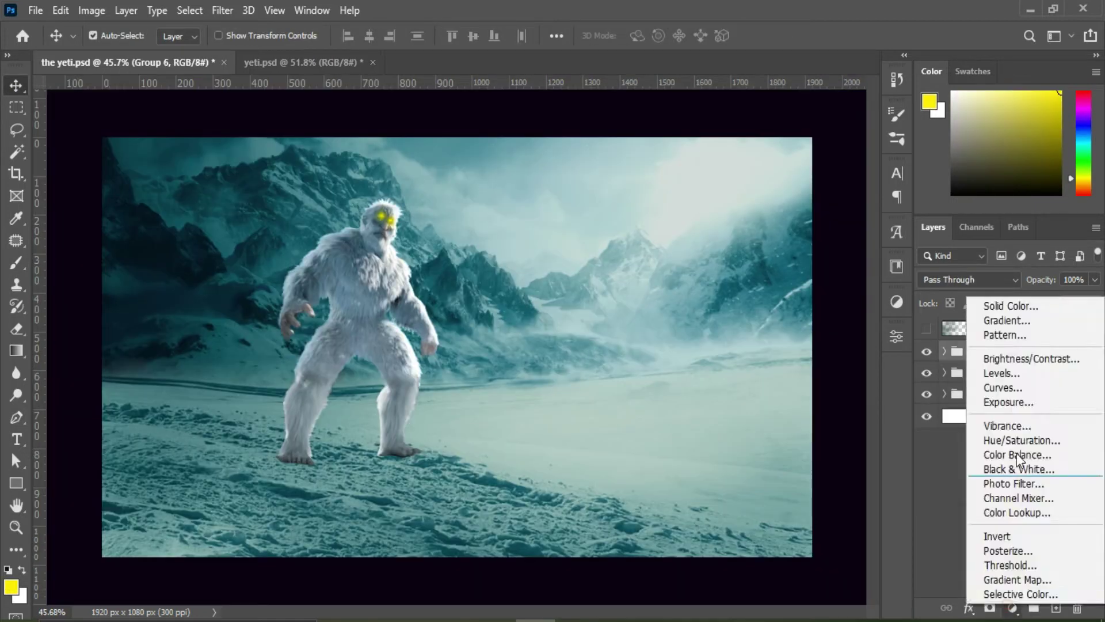
{"action": "left_click", "coordinate": [990, 374]}
{"action": "left_click", "coordinate": [1012, 607]}
{"action": "left_click", "coordinate": [990, 429]}
{"action": "left_click", "coordinate": [1013, 608]}
{"action": "left_click", "coordinate": [990, 441]}
{"action": "left_click_drag", "start_coordinate": [737, 402], "coordinate": [723, 401]}
{"action": "left_click_drag", "start_coordinate": [759, 467], "coordinate": [763, 467]}
{"action": "left_click_drag", "start_coordinate": [724, 401], "coordinate": [717, 401]}
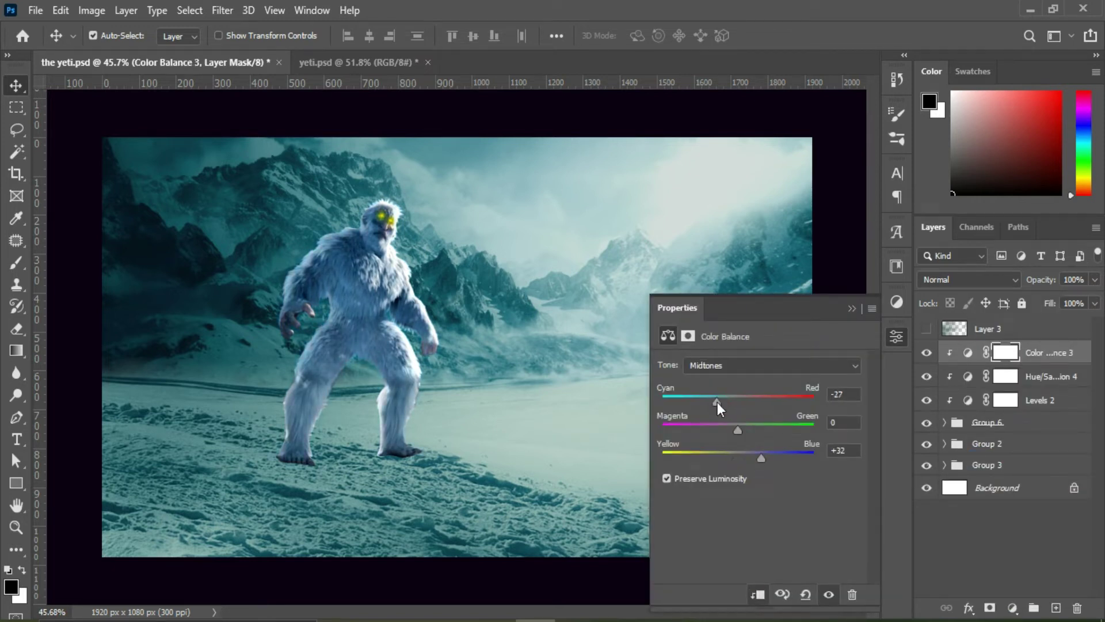
Add an Exposure layer at -6.00 with gamma 0.92 and invert its mask to black
{"action": "left_click", "coordinate": [1012, 608]}
{"action": "left_click", "coordinate": [995, 400]}
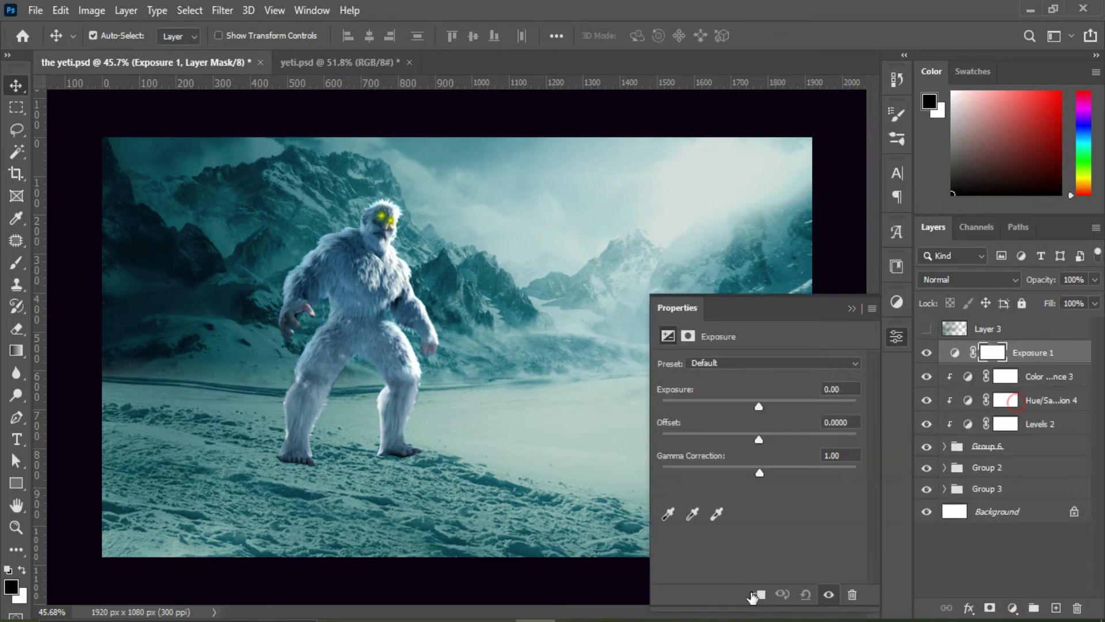
{"action": "left_click_drag", "start_coordinate": [758, 406], "coordinate": [696, 407]}
{"action": "left_click_drag", "start_coordinate": [759, 472], "coordinate": [765, 472]}
{"action": "left_click", "coordinate": [896, 336]}
{"action": "key", "text": "ctrl+i"}
Paint the Exposure mask to darken the yeti's shoulder, neck, legs, torso and arm fur
{"action": "key", "text": "b"}
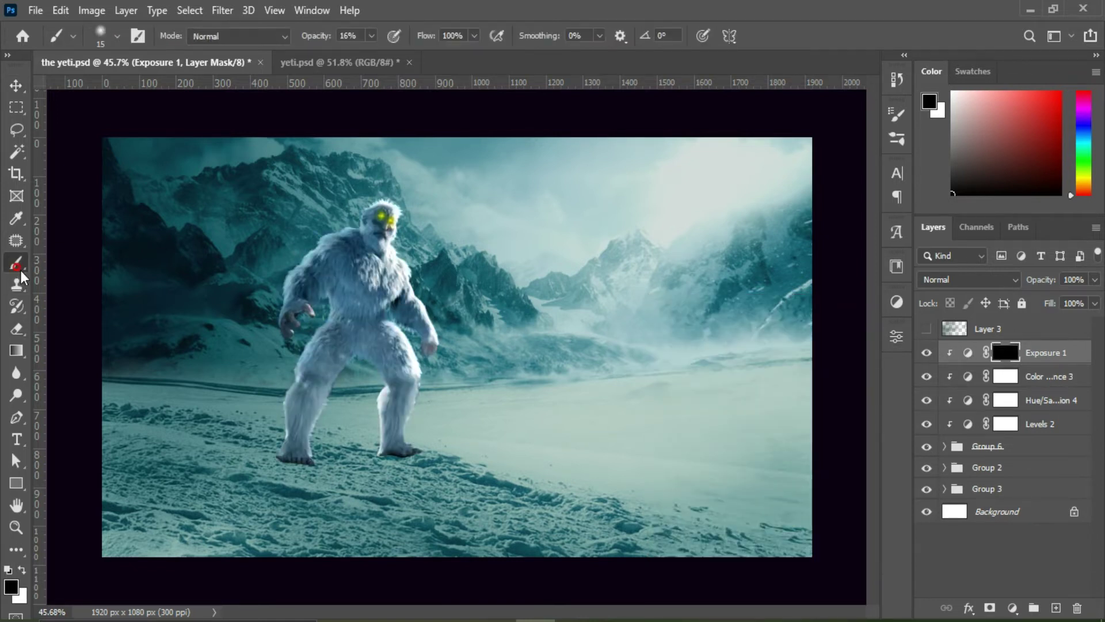
{"action": "scroll", "coordinate": [355, 271], "scroll_direction": "up", "scroll_amount": 3}
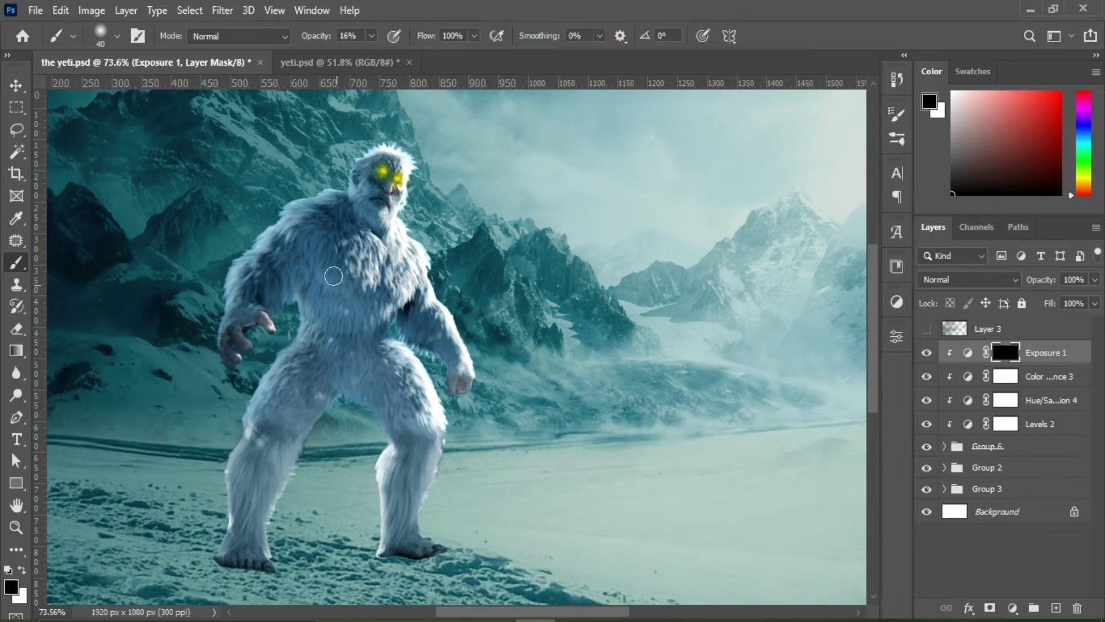
{"action": "left_click", "coordinate": [372, 37]}
{"action": "left_click", "coordinate": [379, 205]}
{"action": "mouse_move", "coordinate": [342, 194]}
{"action": "left_mouse_down"}
{"action": "mouse_move", "coordinate": [340, 217]}
{"action": "mouse_move", "coordinate": [274, 242]}
{"action": "mouse_move", "coordinate": [243, 295]}
{"action": "mouse_move", "coordinate": [296, 259]}
{"action": "mouse_move", "coordinate": [329, 267]}
{"action": "mouse_move", "coordinate": [309, 288]}
{"action": "mouse_move", "coordinate": [308, 230]}
{"action": "mouse_move", "coordinate": [321, 353]}
{"action": "mouse_move", "coordinate": [390, 538]}
{"action": "mouse_move", "coordinate": [350, 295]}
{"action": "mouse_move", "coordinate": [374, 247]}
{"action": "mouse_move", "coordinate": [412, 301]}
{"action": "left_mouse_up"}
{"action": "key", "text": "bracketleft"}
{"action": "key", "text": "bracketleft"}
{"action": "key", "text": "bracketright"}
{"action": "key", "text": "bracketright"}
{"action": "key", "text": "bracketright"}
{"action": "mouse_move", "coordinate": [386, 512]}
{"action": "left_mouse_down"}
{"action": "mouse_move", "coordinate": [286, 251]}
{"action": "mouse_move", "coordinate": [361, 257]}
{"action": "mouse_move", "coordinate": [395, 450]}
{"action": "mouse_move", "coordinate": [257, 526]}
{"action": "left_mouse_up"}
Refine the Exposure mask over the yeti's body, legs and chest with a lower-opacity brush
{"action": "key", "text": "bracketright"}
{"action": "key", "text": "bracketright"}
{"action": "key", "text": "bracketright"}
{"action": "key", "text": "2"}
{"action": "key", "text": "4"}
{"action": "mouse_move", "coordinate": [403, 230]}
{"action": "left_mouse_down"}
{"action": "mouse_move", "coordinate": [444, 476]}
{"action": "mouse_move", "coordinate": [428, 334]}
{"action": "left_mouse_up"}
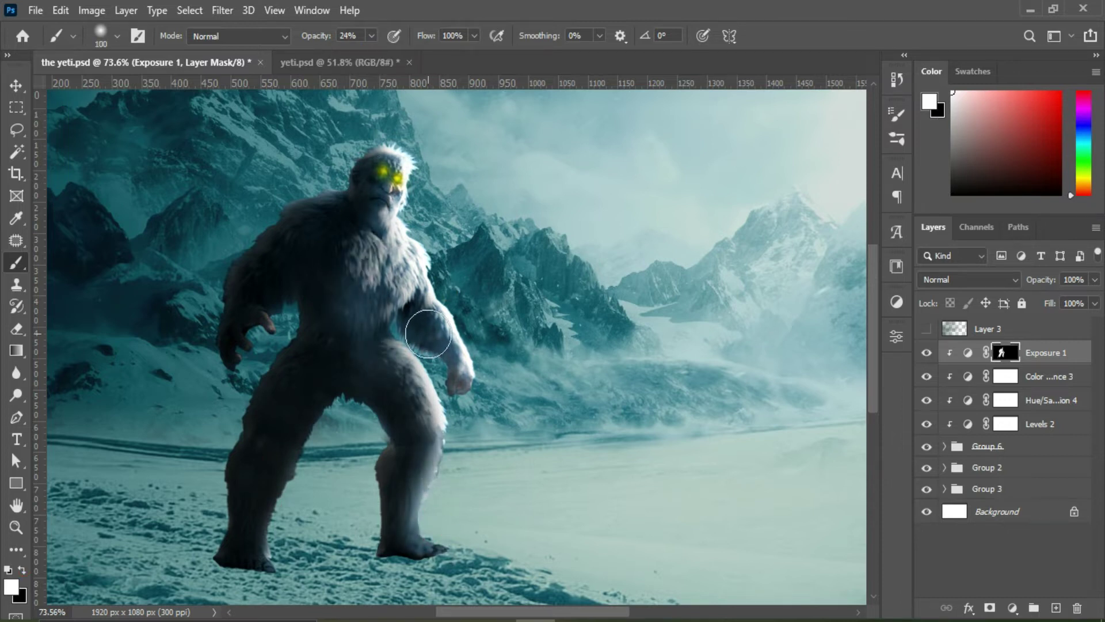
{"action": "key", "text": "bracketleft"}
{"action": "key", "text": "1"}
{"action": "key", "text": "7"}
{"action": "key", "text": "x"}
{"action": "left_click_drag", "start_coordinate": [333, 382], "coordinate": [363, 496]}
{"action": "key", "text": "x"}
{"action": "left_click_drag", "start_coordinate": [345, 334], "coordinate": [356, 293]}
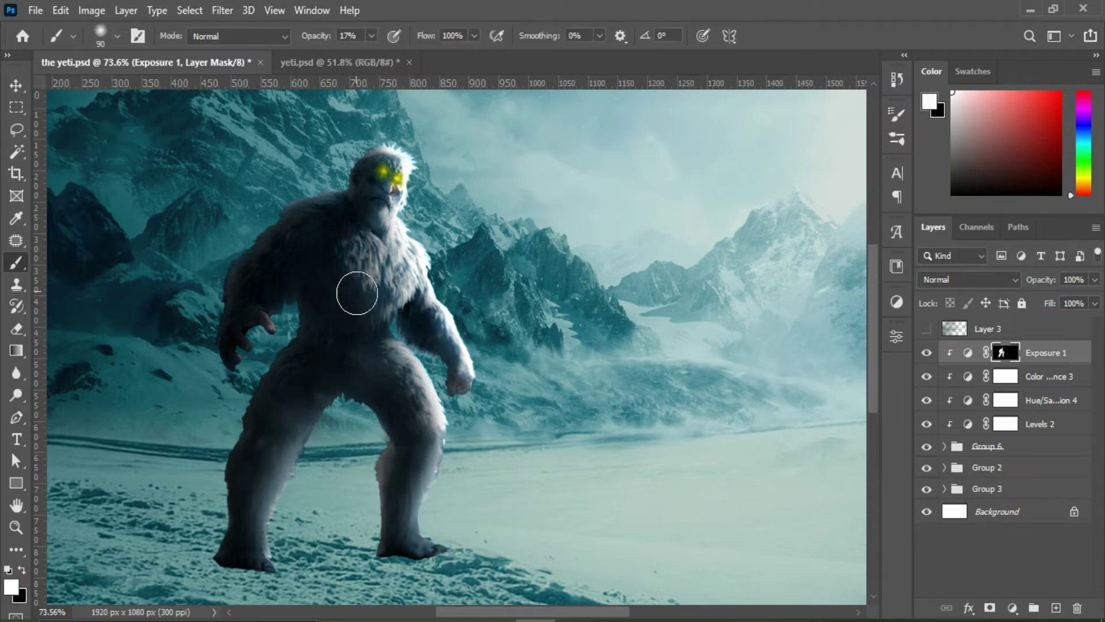
Touch up the Exposure mask on the yeti's shoulder, then fit the whole image in view
{"action": "key", "text": "0"}
{"action": "key", "text": "9"}
{"action": "key", "text": "x"}
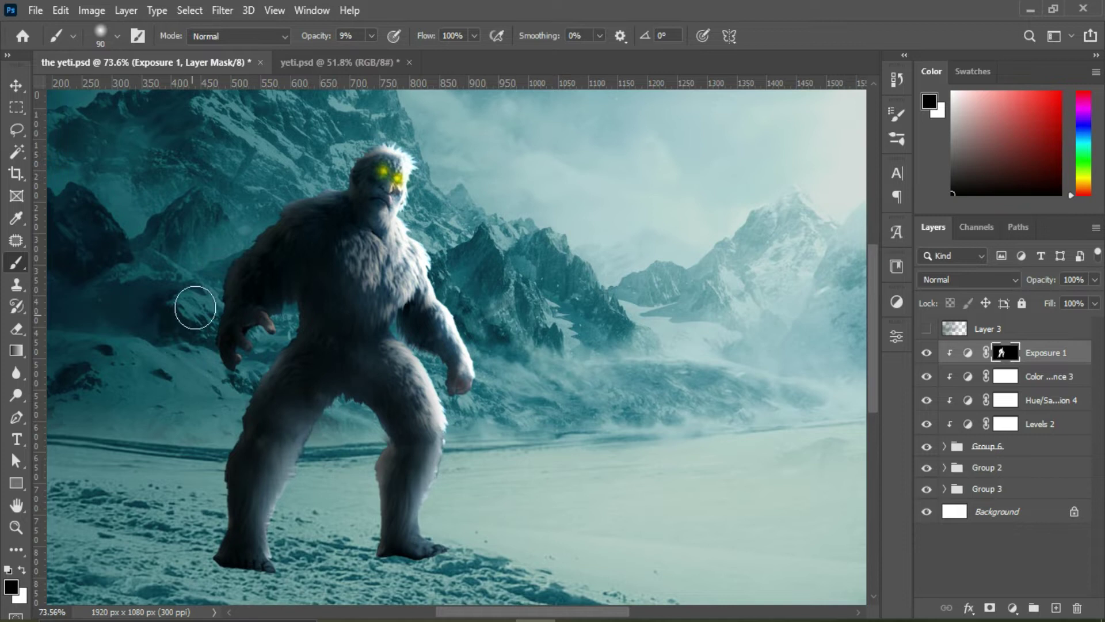
{"action": "key", "text": "x"}
{"action": "left_click_drag", "start_coordinate": [195, 306], "coordinate": [257, 259]}
{"action": "key", "text": "x"}
{"action": "key", "text": "bracketright"}
{"action": "key", "text": "bracketright"}
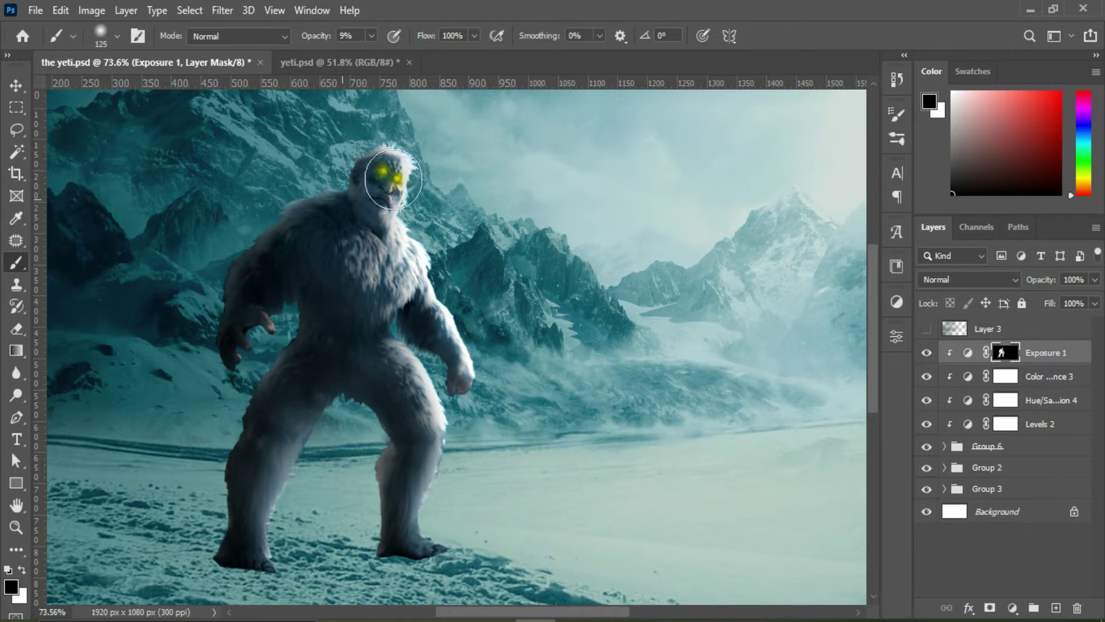
{"action": "scroll", "coordinate": [296, 303], "scroll_direction": "down", "scroll_amount": 2}
{"action": "key", "text": "ctrl+0"}
{"action": "key", "text": "v"}
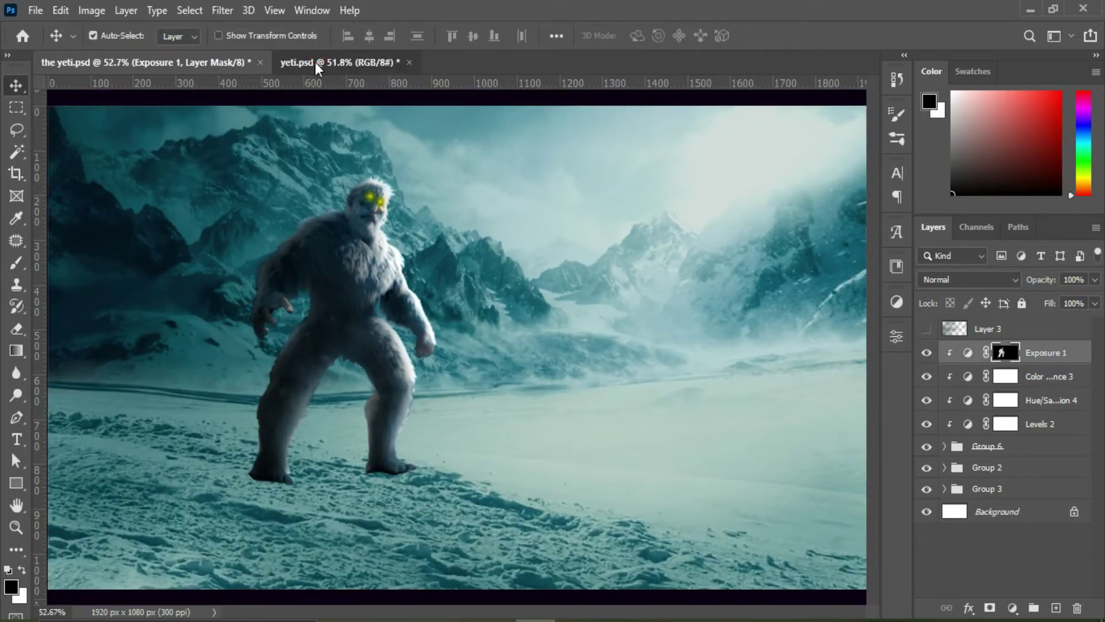
Add a clipped Color Balance above Exposure 1: Midtones Cyan -25, Magenta -8, Blue +16
{"action": "left_click", "coordinate": [1012, 608]}
{"action": "left_click", "coordinate": [1018, 461]}
{"action": "left_click_drag", "start_coordinate": [738, 432], "coordinate": [732, 431]}
{"action": "left_click_drag", "start_coordinate": [738, 459], "coordinate": [751, 461]}
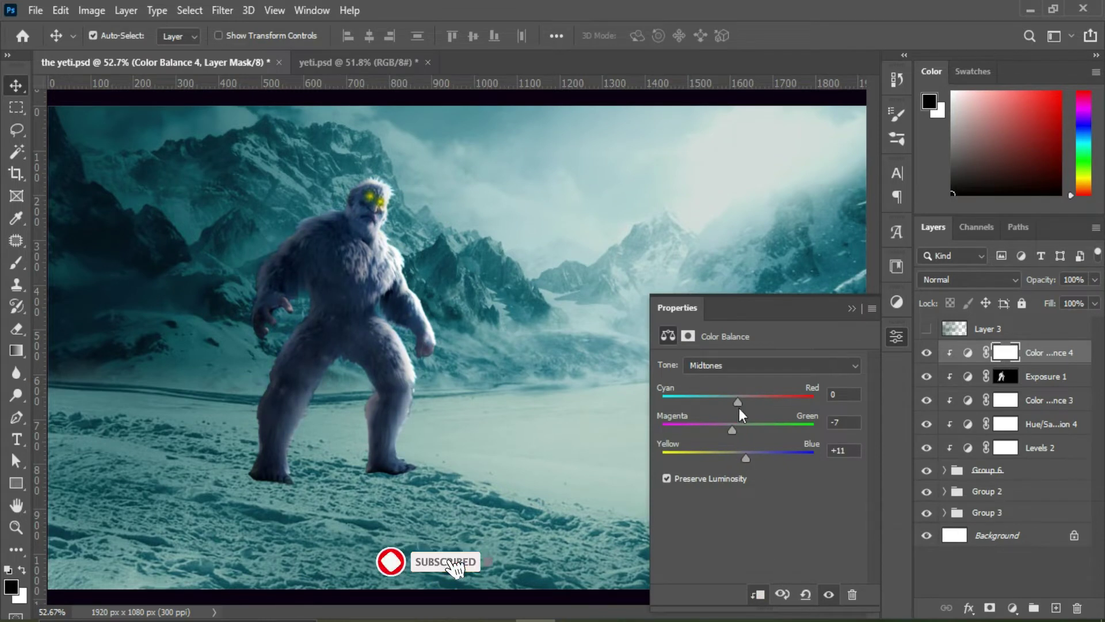
{"action": "left_click_drag", "start_coordinate": [730, 400], "coordinate": [719, 401]}
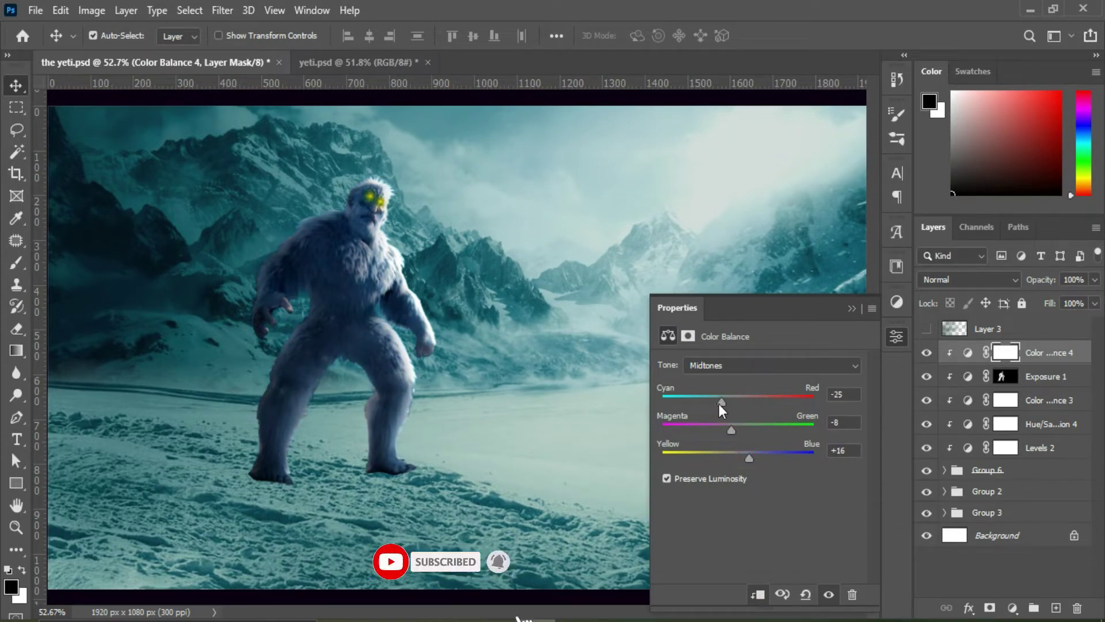
Give the lower yeti copy layer a black Color Overlay
{"action": "left_click", "coordinate": [944, 470]}
{"action": "left_click", "coordinate": [957, 521]}
{"action": "scroll", "coordinate": [1012, 506], "scroll_direction": "down", "scroll_amount": 2}
{"action": "left_click", "coordinate": [1013, 521]}
{"action": "right_click", "coordinate": [1014, 526]}
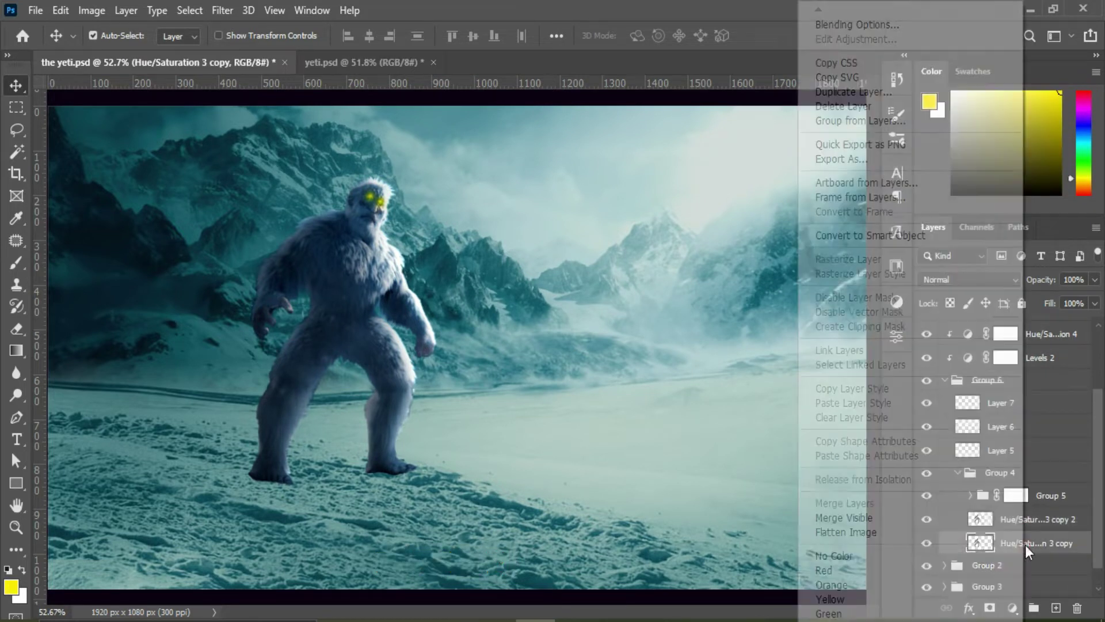
{"action": "left_click", "coordinate": [990, 543]}
{"action": "left_click", "coordinate": [970, 608]}
{"action": "left_click", "coordinate": [1006, 538]}
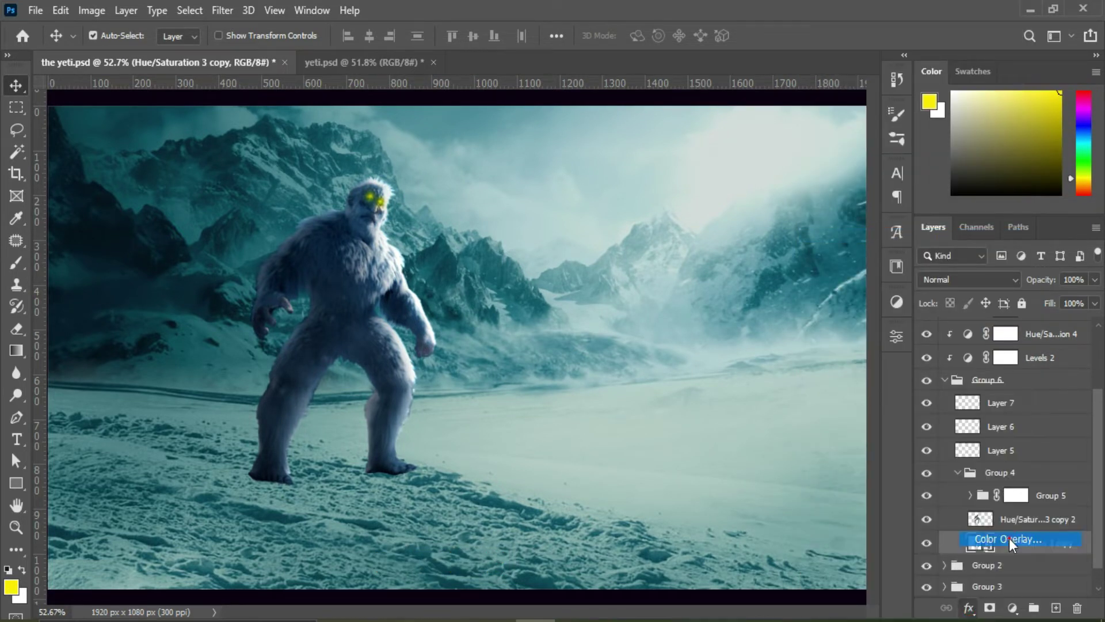
{"action": "left_click", "coordinate": [776, 263]}
{"action": "left_click", "coordinate": [991, 168]}
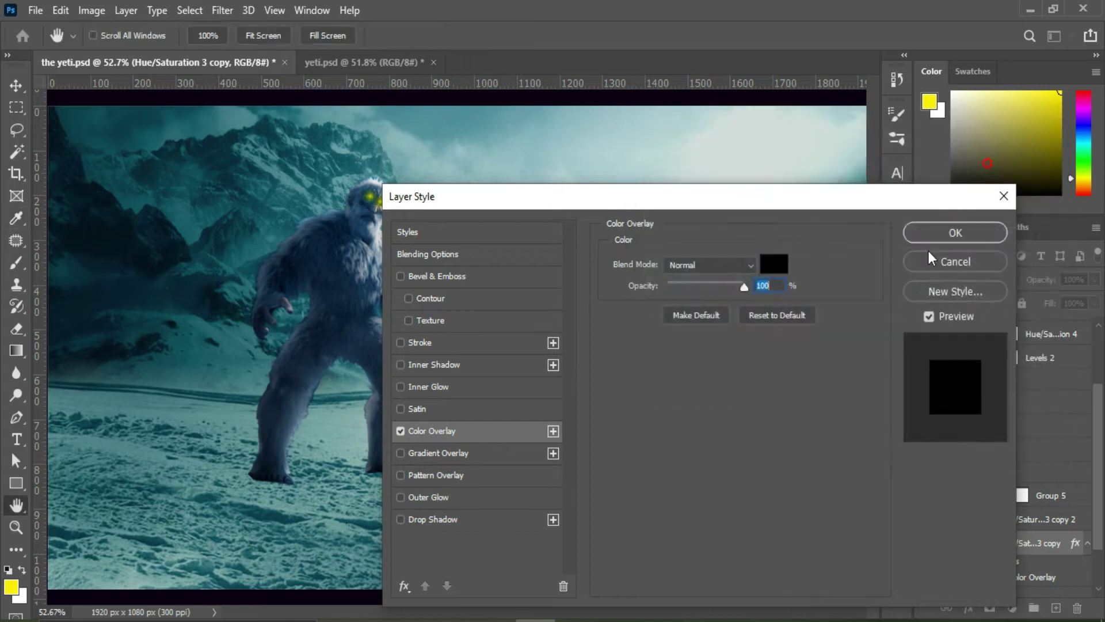
{"action": "left_click", "coordinate": [939, 231]}
Free Transform the black copy into a flat shadow stretching toward the lower left
{"action": "key", "text": "ctrl+t"}
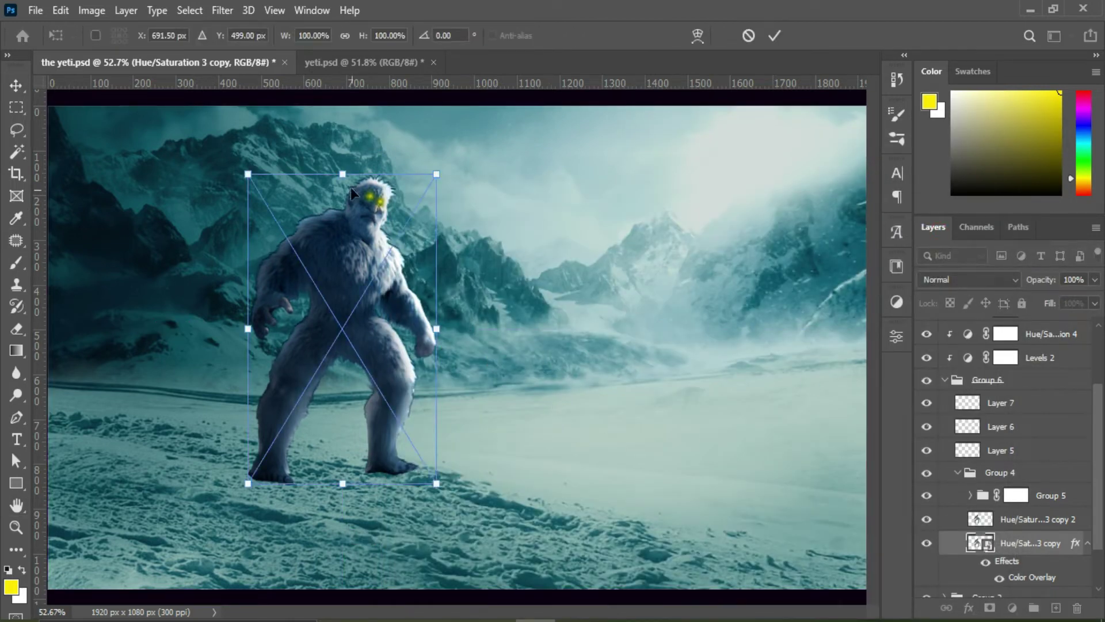
{"action": "mouse_move", "coordinate": [342, 174]}
{"action": "left_mouse_down"}
{"action": "mouse_move", "coordinate": [160, 551]}
{"action": "mouse_move", "coordinate": [165, 577]}
{"action": "left_mouse_up"}
{"action": "scroll", "coordinate": [164, 578], "scroll_direction": "down", "scroll_amount": 3}
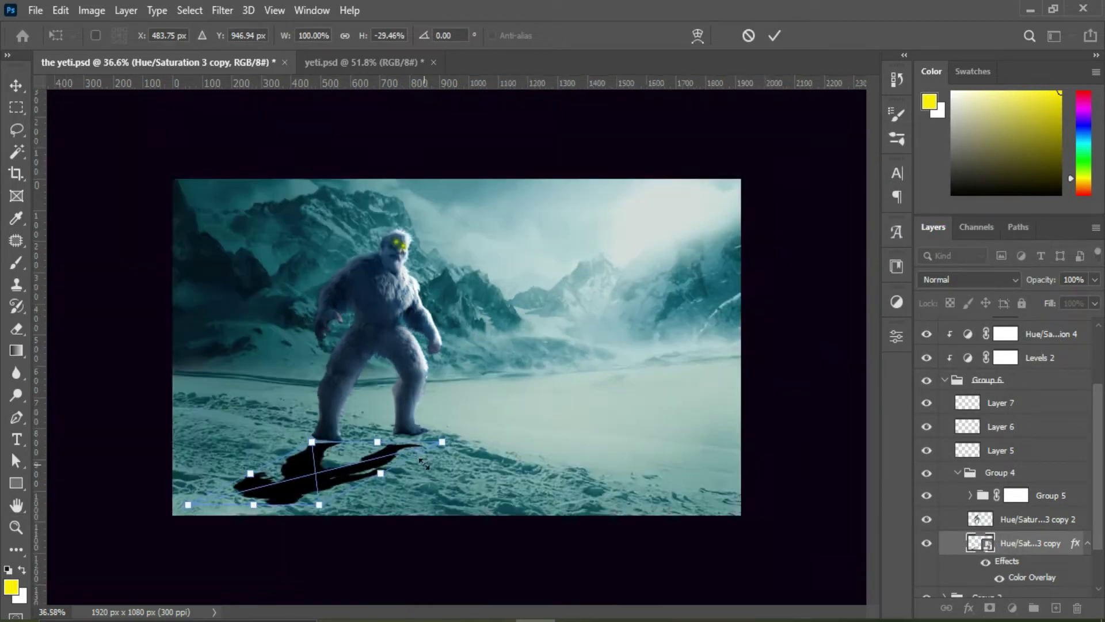
{"action": "left_click_drag", "start_coordinate": [275, 482], "coordinate": [232, 501]}
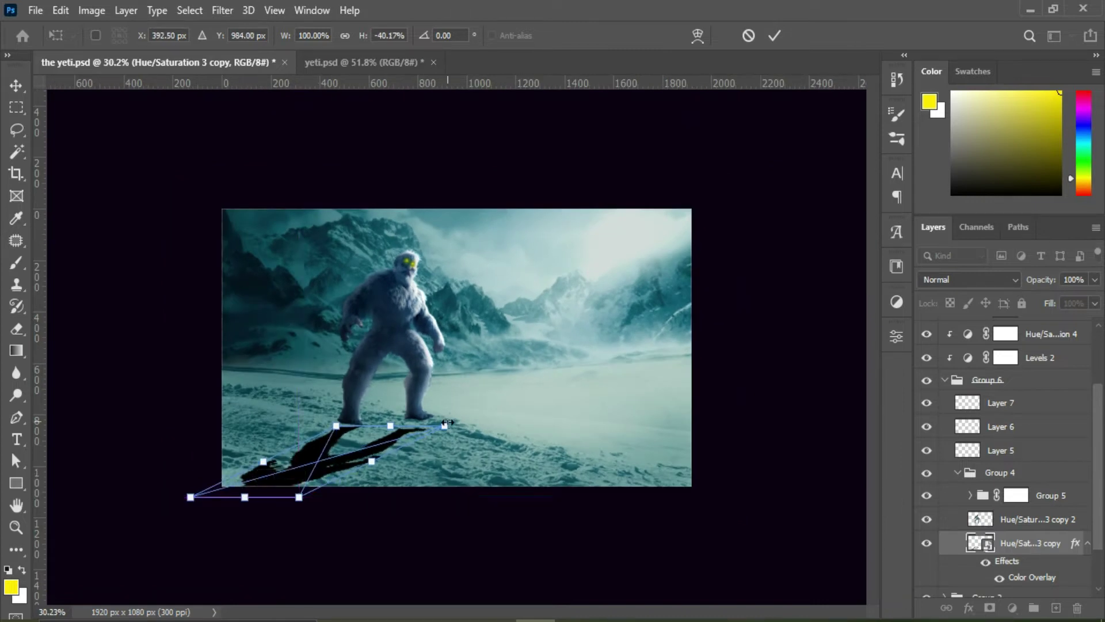
{"action": "left_click_drag", "start_coordinate": [333, 429], "coordinate": [343, 424]}
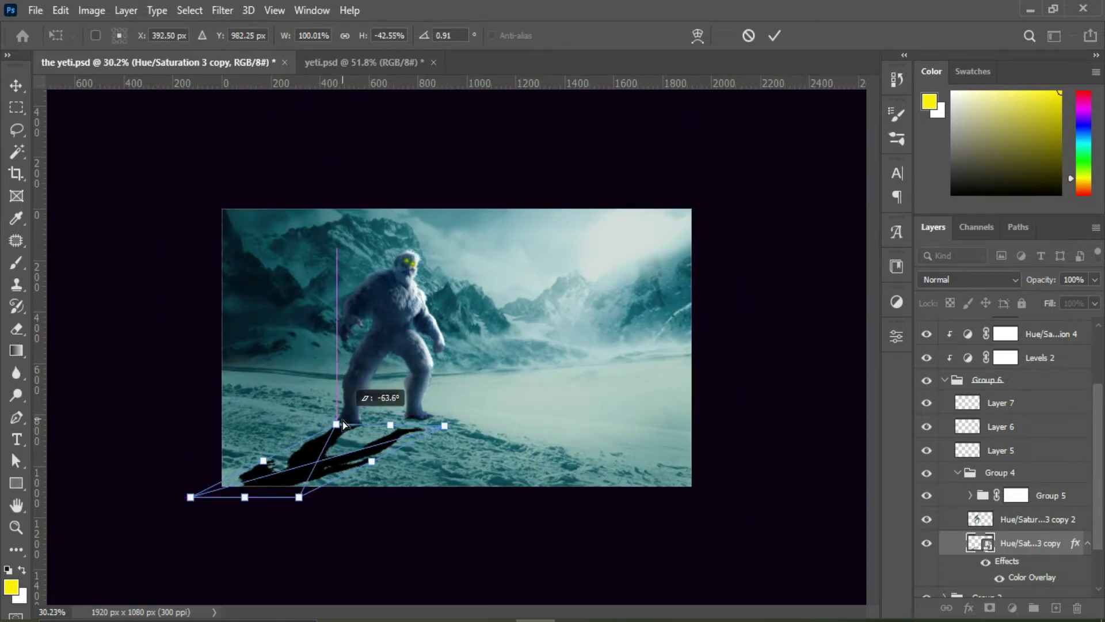
{"action": "left_click_drag", "start_coordinate": [299, 496], "coordinate": [346, 568]}
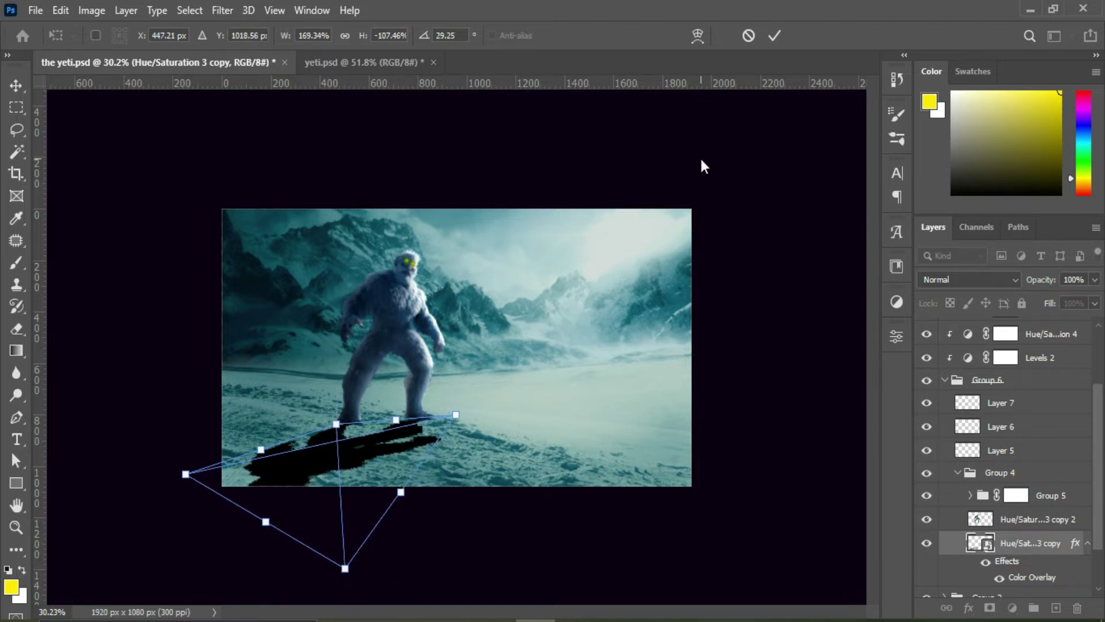
{"action": "key", "text": "Return"}
{"action": "key", "text": "ctrl+0"}
Warp the shadow to meet the yeti's foot and add a mask to the shadow layer
{"action": "left_click", "coordinate": [61, 11]}
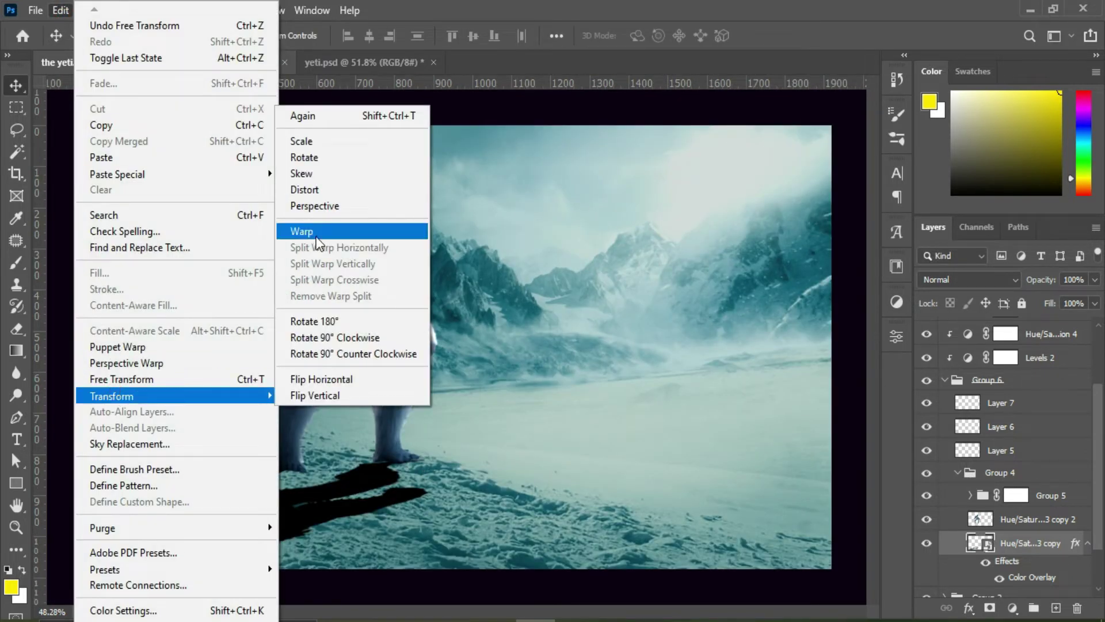
{"action": "left_click", "coordinate": [299, 227]}
{"action": "left_click_drag", "start_coordinate": [267, 465], "coordinate": [271, 459]}
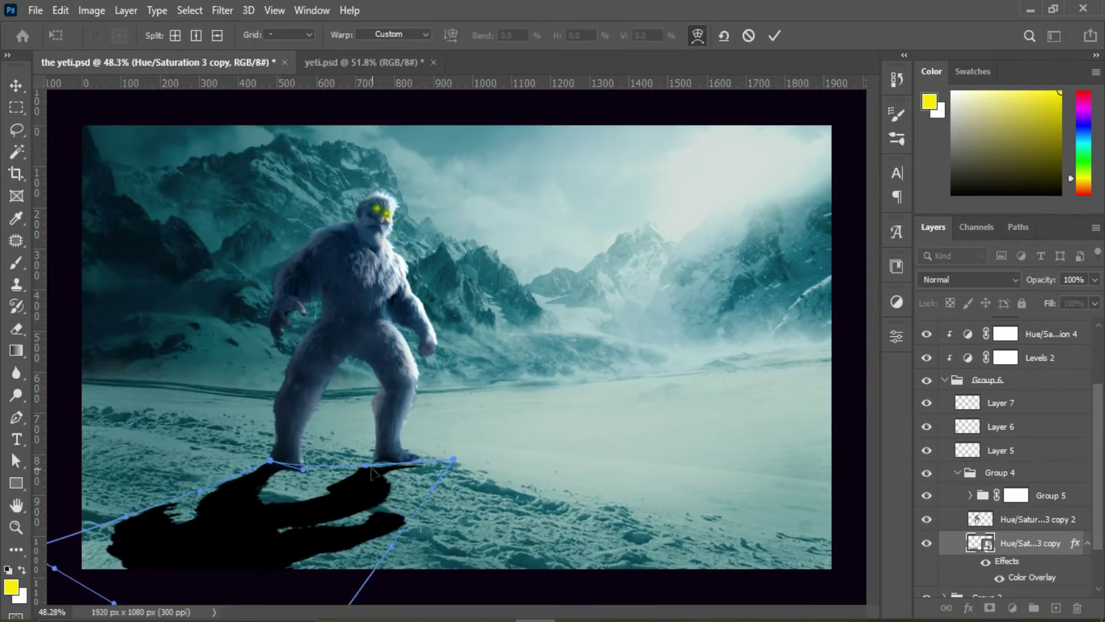
{"action": "key", "text": "Return"}
{"action": "scroll", "coordinate": [370, 462], "scroll_direction": "up", "scroll_amount": 3}
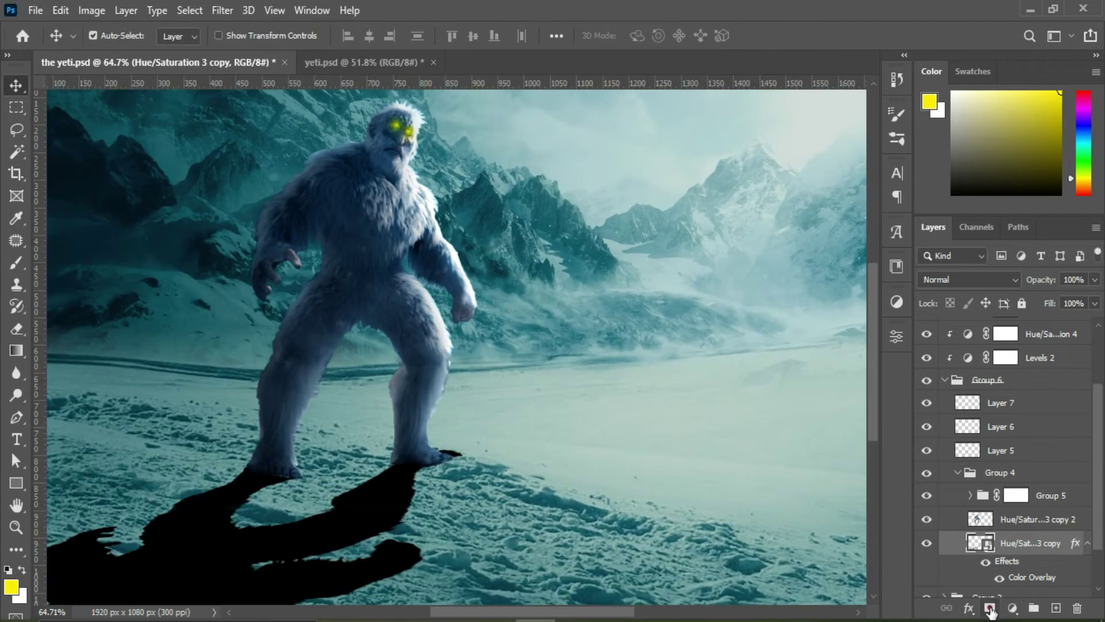
{"action": "left_click", "coordinate": [990, 608]}
{"action": "left_click", "coordinate": [13, 263]}
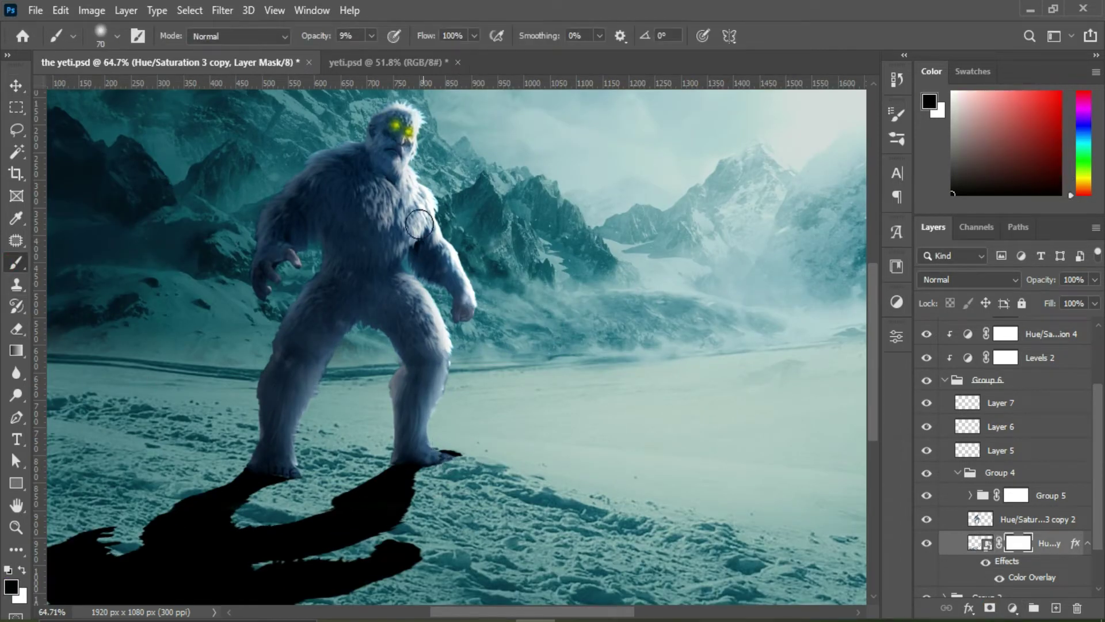
{"action": "left_click", "coordinate": [371, 36]}
{"action": "left_click", "coordinate": [440, 443]}
Create Layer 8 for a contact shadow, move it up one, set Multiply, and mask it
{"action": "key", "text": "ctrl+shift+alt+n"}
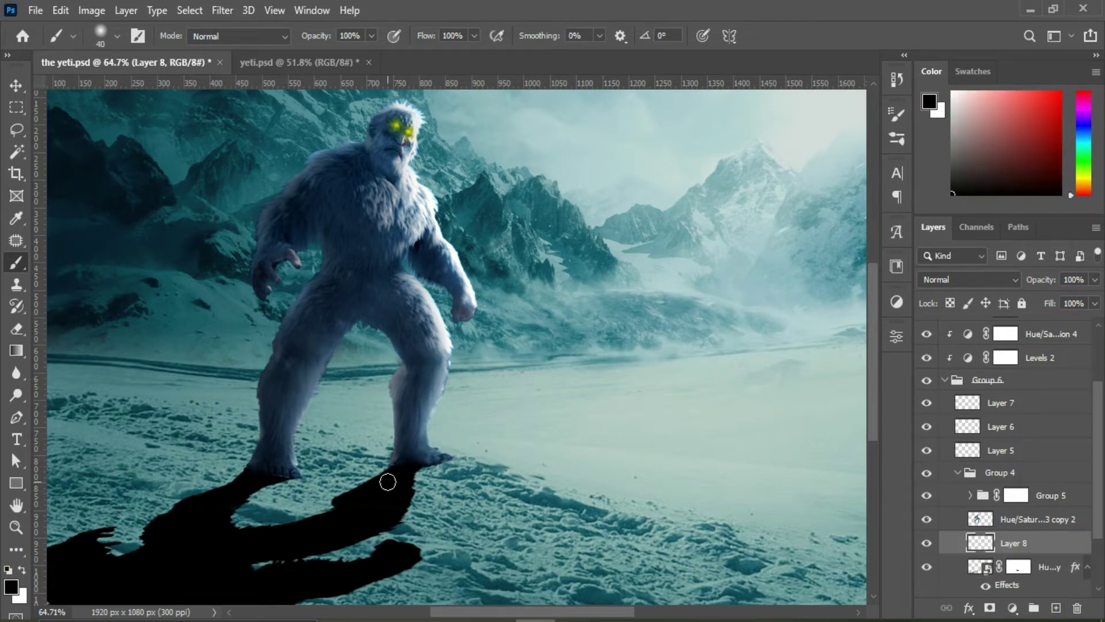
{"action": "key", "text": "v"}
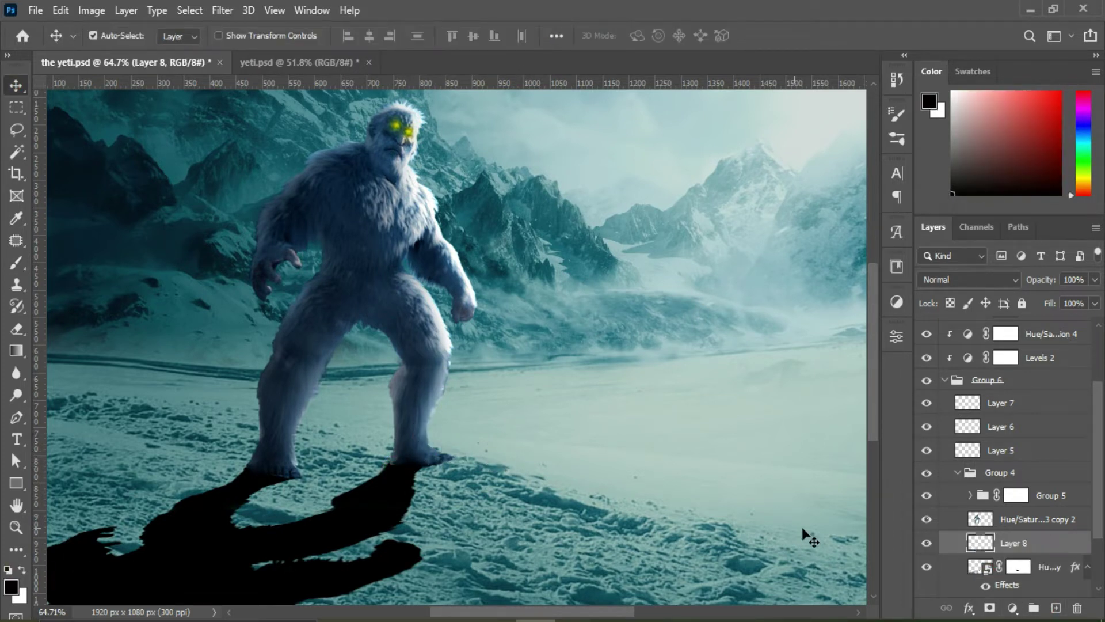
{"action": "left_click_drag", "start_coordinate": [1045, 546], "coordinate": [1046, 516]}
{"action": "left_click", "coordinate": [969, 279]}
{"action": "left_click", "coordinate": [983, 293]}
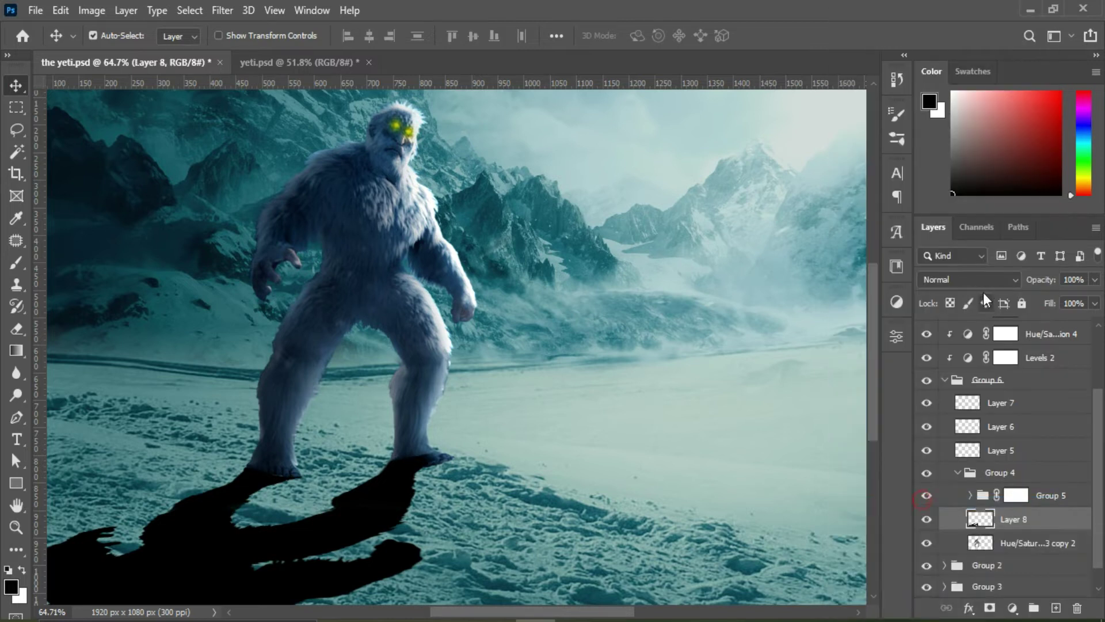
{"action": "left_click", "coordinate": [988, 609]}
{"action": "key", "text": "b"}
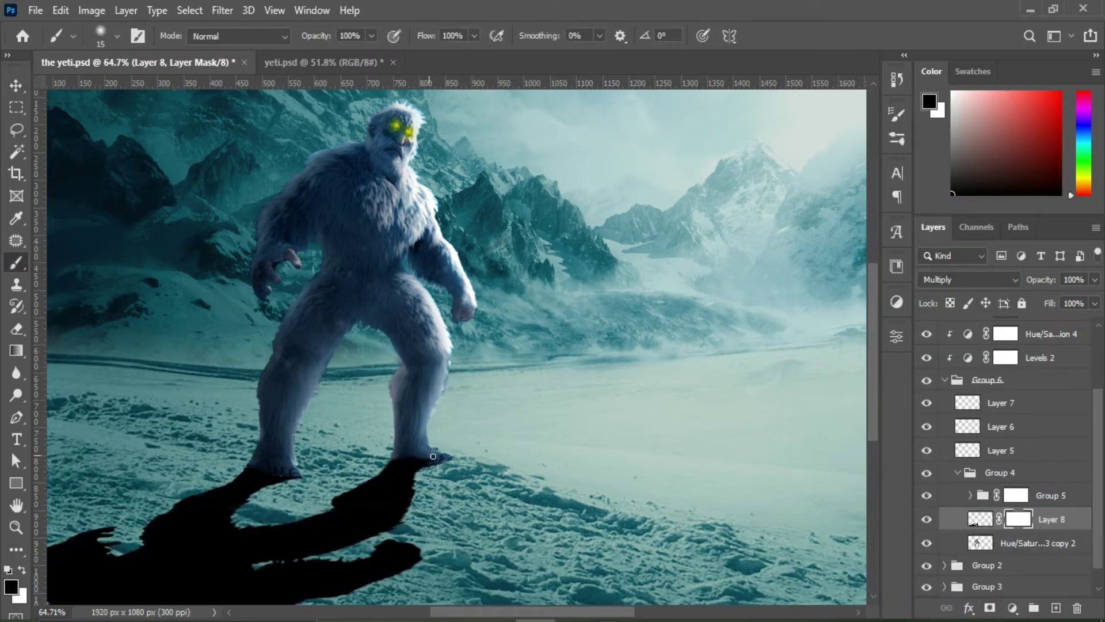
{"action": "key", "text": "v"}
{"action": "key", "text": "ctrl+2"}
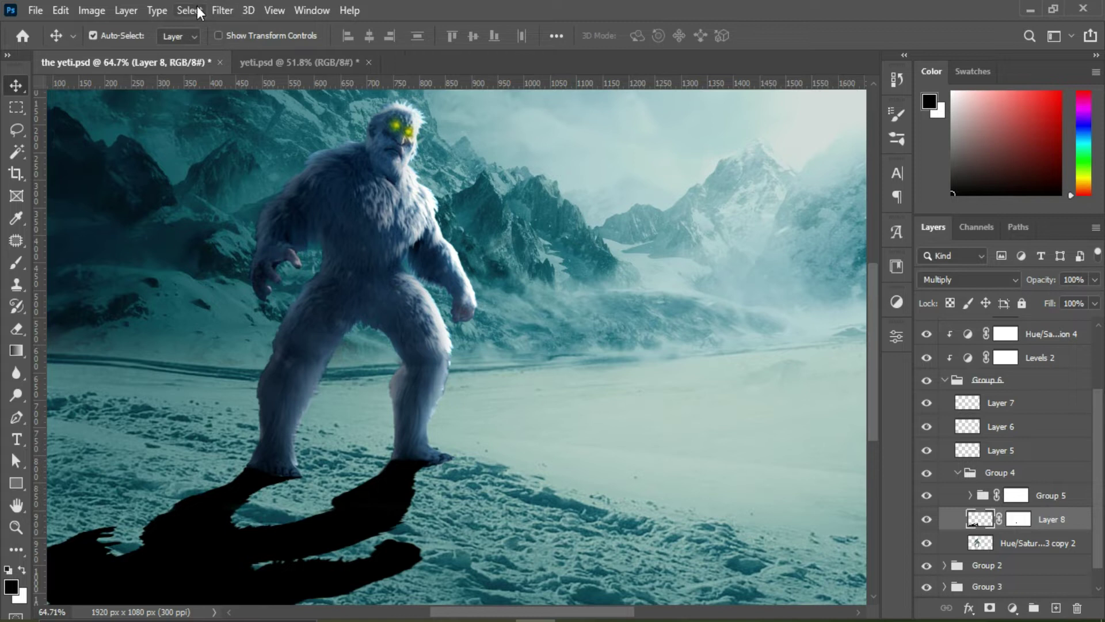
Gaussian Blur the shadow, set its opacity to 73%, and show Layer 3 again
{"action": "left_click", "coordinate": [222, 11]}
{"action": "left_click", "coordinate": [481, 293]}
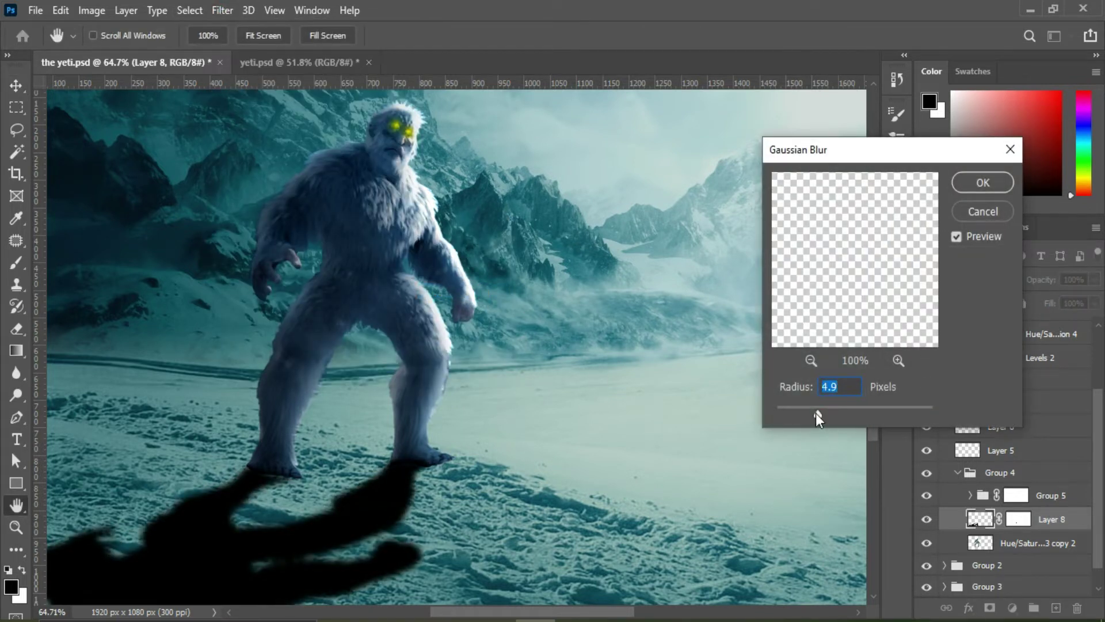
{"action": "left_click", "coordinate": [981, 182]}
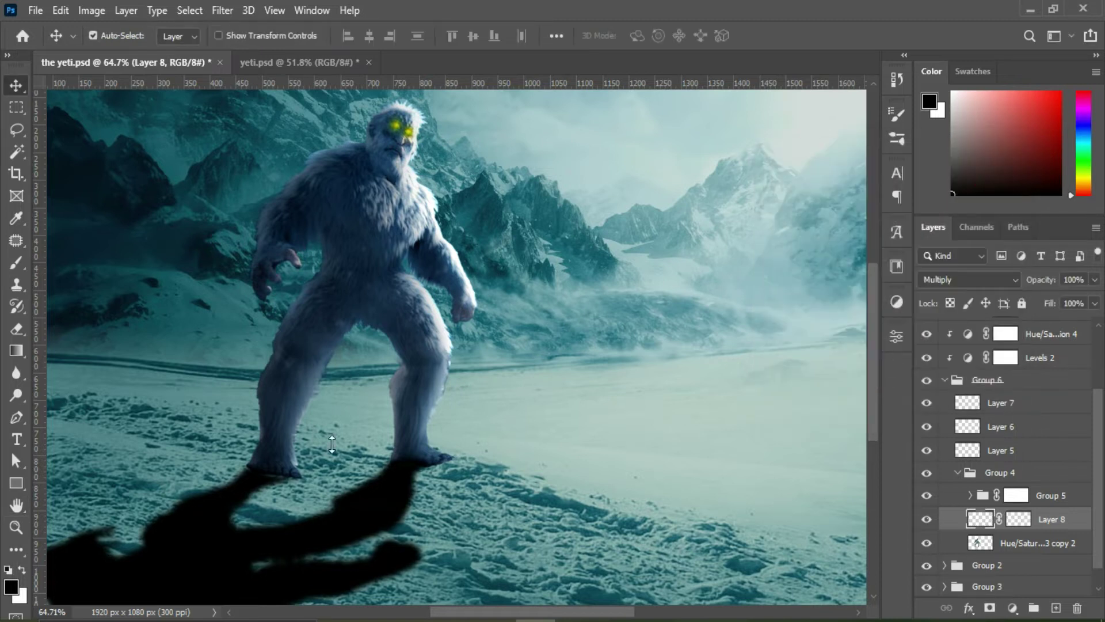
{"action": "left_click", "coordinate": [1093, 280]}
{"action": "left_click_drag", "start_coordinate": [1070, 300], "coordinate": [1073, 302]}
{"action": "scroll", "coordinate": [656, 385], "scroll_direction": "down", "scroll_amount": 3}
{"action": "left_click", "coordinate": [1017, 521]}
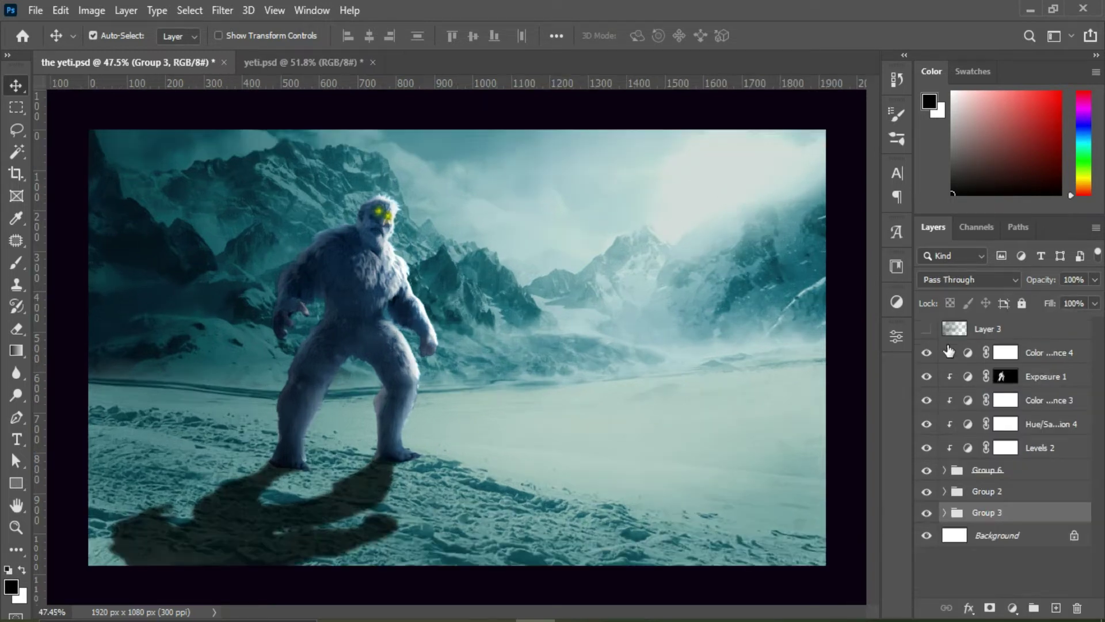
{"action": "left_click", "coordinate": [926, 328]}
Mask Layer 3 and paint away haze around the yeti, the snow beside him, and the mountains
{"action": "left_click", "coordinate": [961, 334]}
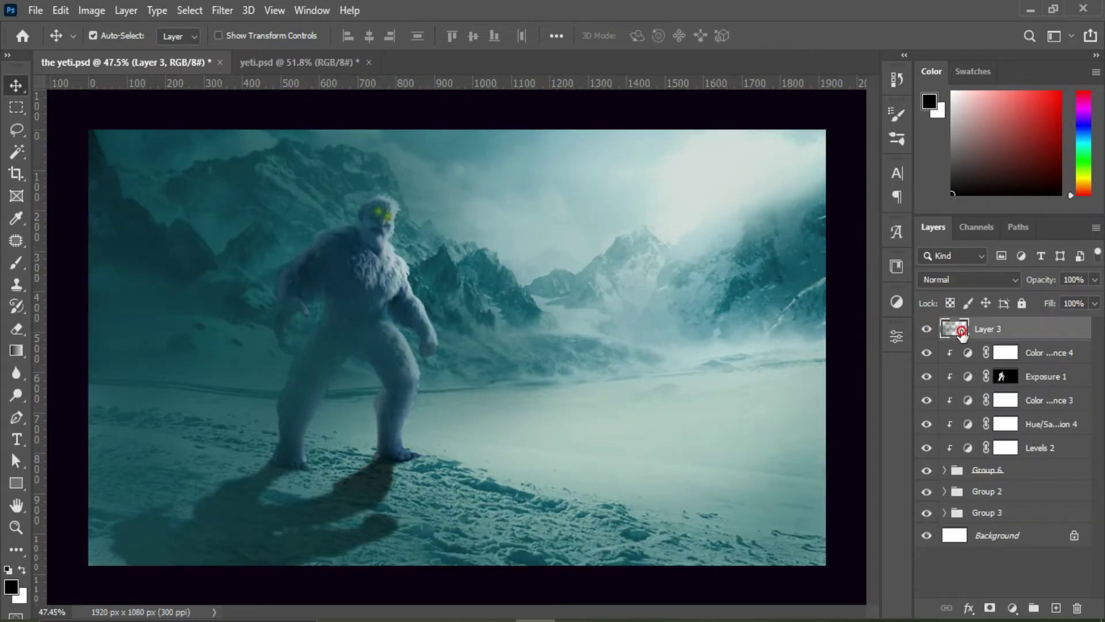
{"action": "left_click", "coordinate": [987, 610]}
{"action": "left_click", "coordinate": [11, 268]}
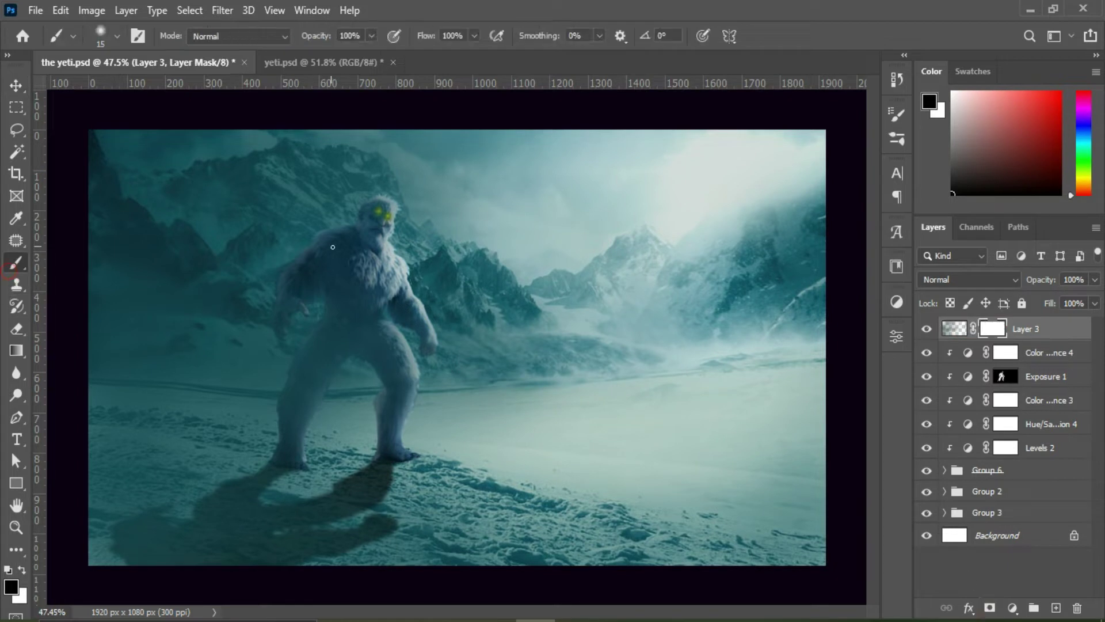
{"action": "key", "text": "bracketright"}
{"action": "key", "text": "bracketright"}
{"action": "key", "text": "bracketright"}
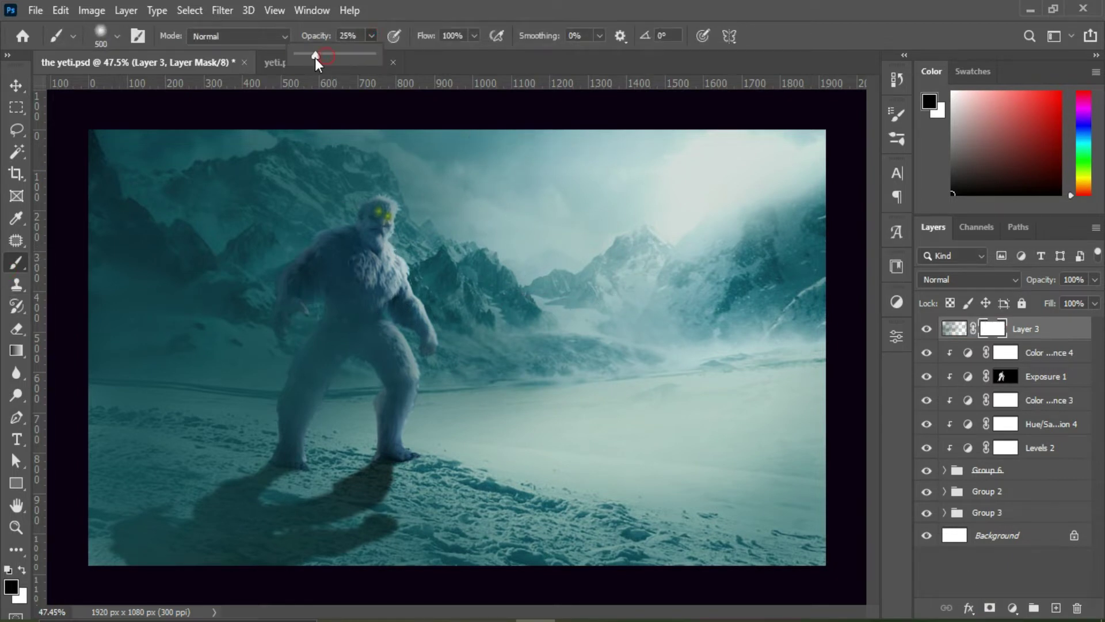
{"action": "mouse_move", "coordinate": [404, 205]}
{"action": "left_mouse_down"}
{"action": "mouse_move", "coordinate": [537, 190]}
{"action": "mouse_move", "coordinate": [353, 254]}
{"action": "mouse_move", "coordinate": [328, 288]}
{"action": "mouse_move", "coordinate": [389, 267]}
{"action": "left_mouse_up"}
{"action": "left_click_drag", "start_coordinate": [371, 36], "coordinate": [370, 54]}
{"action": "left_click_drag", "start_coordinate": [420, 248], "coordinate": [725, 449]}
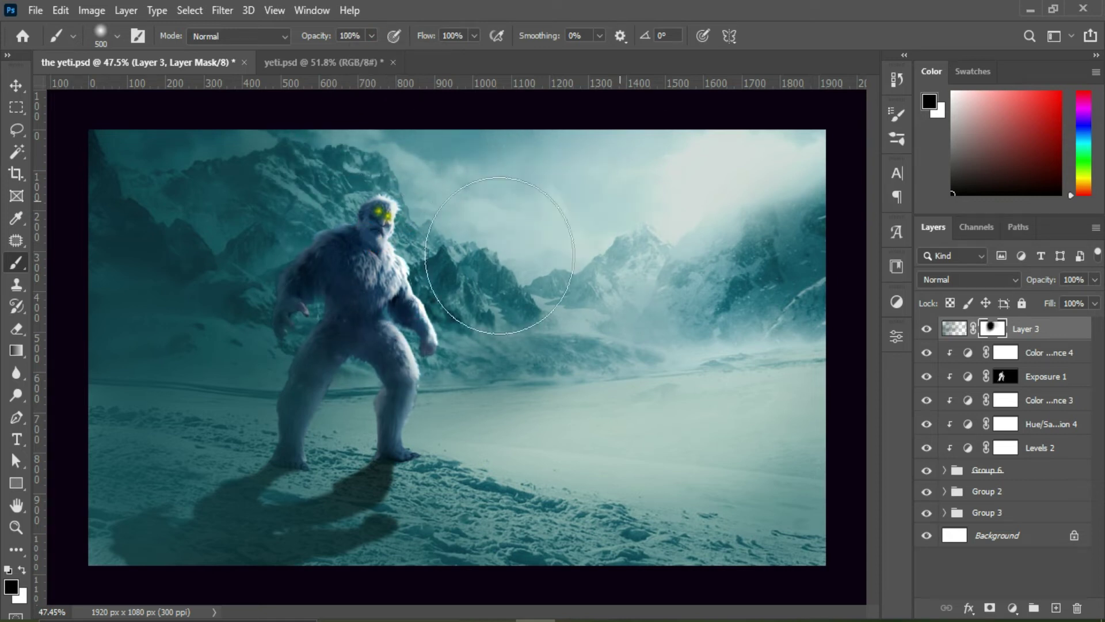
{"action": "left_click_drag", "start_coordinate": [356, 196], "coordinate": [402, 133]}
{"action": "left_click_drag", "start_coordinate": [288, 230], "coordinate": [185, 149]}
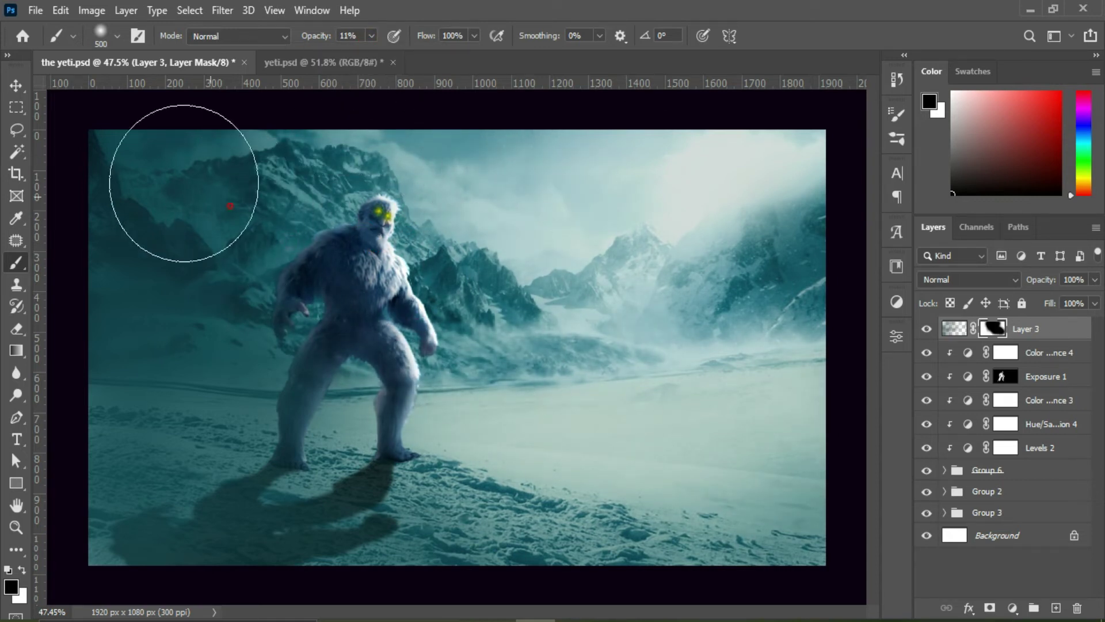
Add a new layer above Group 2 and brush sampled dark teal haze over the mountains
{"action": "key", "text": "v"}
{"action": "left_click", "coordinate": [1030, 494]}
{"action": "left_click", "coordinate": [1056, 608]}
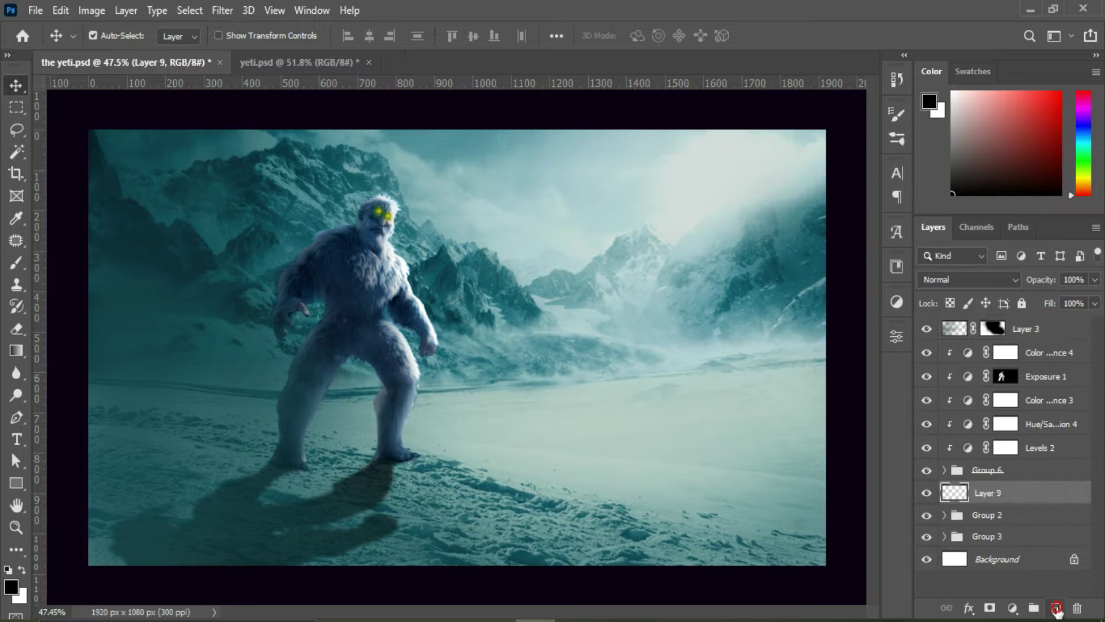
{"action": "left_click", "coordinate": [16, 262]}
{"action": "left_click", "coordinate": [11, 586]}
{"action": "left_click", "coordinate": [175, 266]}
{"action": "left_click", "coordinate": [1020, 163]}
{"action": "mouse_move", "coordinate": [429, 319]}
{"action": "left_mouse_down"}
{"action": "mouse_move", "coordinate": [320, 217]}
{"action": "mouse_move", "coordinate": [370, 308]}
{"action": "mouse_move", "coordinate": [469, 345]}
{"action": "mouse_move", "coordinate": [143, 484]}
{"action": "left_mouse_up"}
{"action": "mouse_move", "coordinate": [493, 365]}
{"action": "left_mouse_down"}
{"action": "mouse_move", "coordinate": [567, 321]}
{"action": "mouse_move", "coordinate": [592, 468]}
{"action": "left_mouse_up"}
Mask teal haze out of the sky, snow and yeti's arm, then place the deer right of him
{"action": "left_click", "coordinate": [989, 607]}
{"action": "left_click_drag", "start_coordinate": [633, 176], "coordinate": [530, 308]}
{"action": "mouse_move", "coordinate": [735, 167]}
{"action": "left_mouse_down"}
{"action": "mouse_move", "coordinate": [769, 473]}
{"action": "mouse_move", "coordinate": [516, 400]}
{"action": "mouse_move", "coordinate": [444, 160]}
{"action": "left_mouse_up"}
{"action": "left_click_drag", "start_coordinate": [432, 587], "coordinate": [476, 344]}
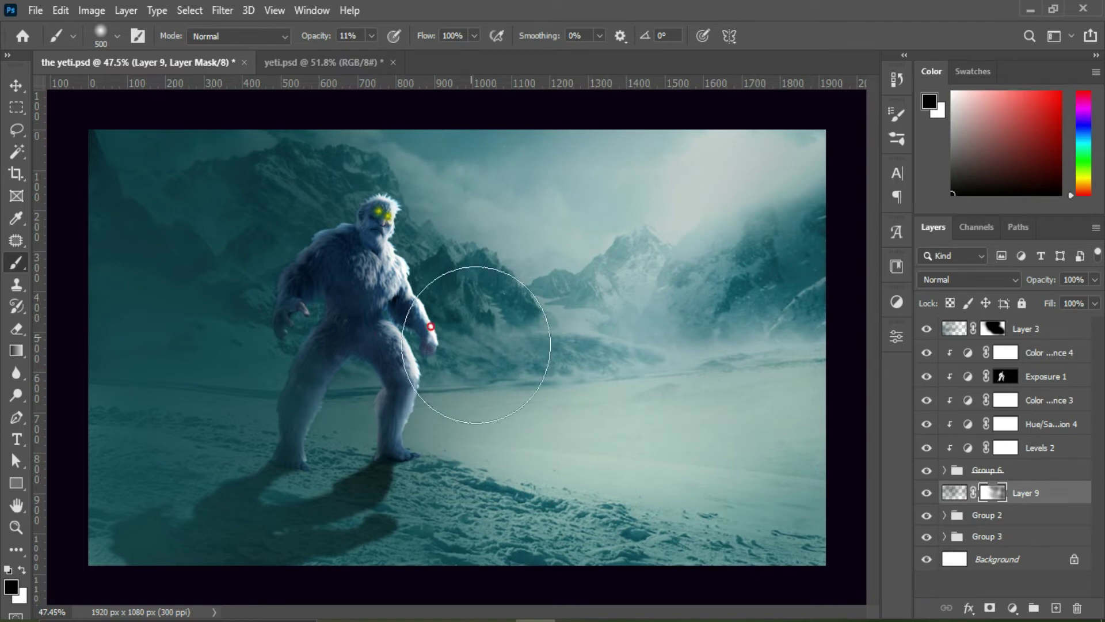
{"action": "mouse_move", "coordinate": [627, 422]}
{"action": "left_mouse_down"}
{"action": "mouse_move", "coordinate": [646, 410]}
{"action": "mouse_move", "coordinate": [577, 409]}
{"action": "left_mouse_up"}
Free Transform the deer to about 79% size, tilt it slightly and reposition it
{"action": "key", "text": "ctrl+t"}
{"action": "left_click_drag", "start_coordinate": [662, 298], "coordinate": [643, 324]}
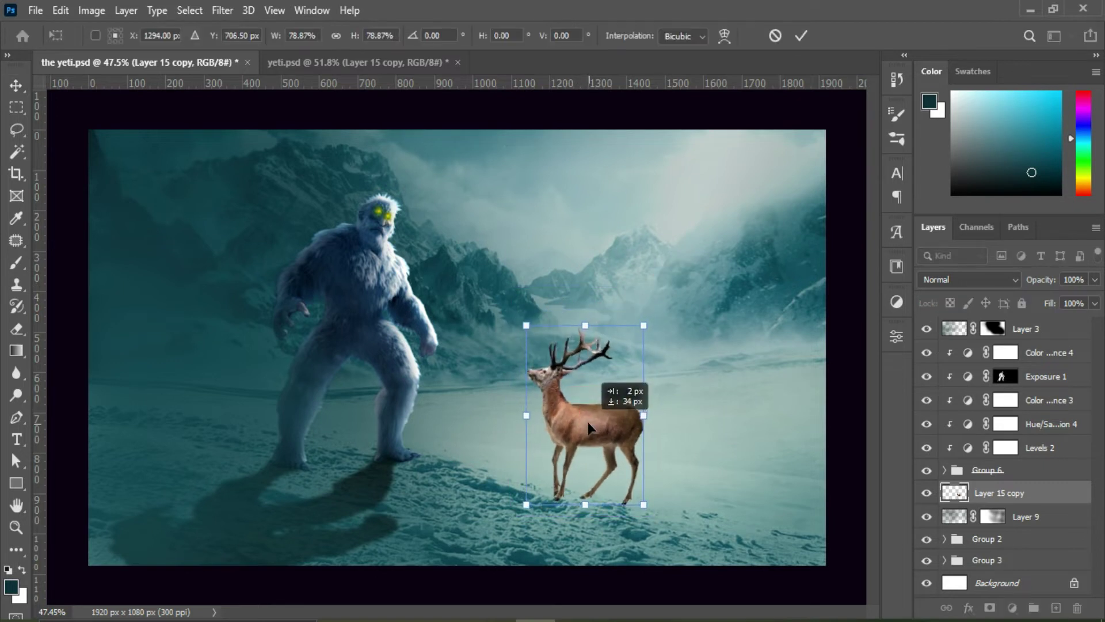
{"action": "left_click_drag", "start_coordinate": [681, 359], "coordinate": [687, 371]}
{"action": "left_click_drag", "start_coordinate": [591, 420], "coordinate": [594, 426]}
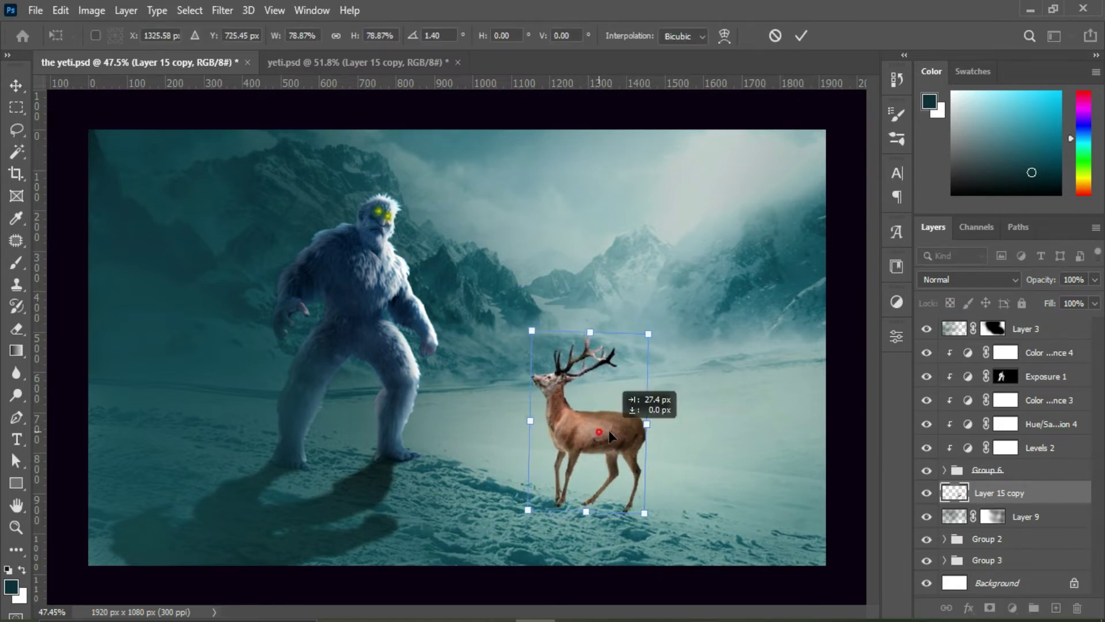
{"action": "left_click_drag", "start_coordinate": [645, 326], "coordinate": [643, 324]}
{"action": "left_click_drag", "start_coordinate": [580, 431], "coordinate": [586, 429]}
{"action": "left_click", "coordinate": [801, 35]}
Add a Levels adjustment deepening the deer's shadows, darkening midtones and brightening highlights
{"action": "left_click", "coordinate": [1011, 607]}
{"action": "left_click", "coordinate": [1002, 378]}
{"action": "left_click_drag", "start_coordinate": [771, 488], "coordinate": [779, 488]}
{"action": "left_click_drag", "start_coordinate": [858, 488], "coordinate": [855, 488]}
{"action": "left_click_drag", "start_coordinate": [684, 488], "coordinate": [692, 495]}
{"action": "left_click", "coordinate": [852, 308]}
Add a Color Balance adjustment layer for the deer
{"action": "left_click", "coordinate": [1011, 608]}
{"action": "left_click", "coordinate": [1001, 515]}
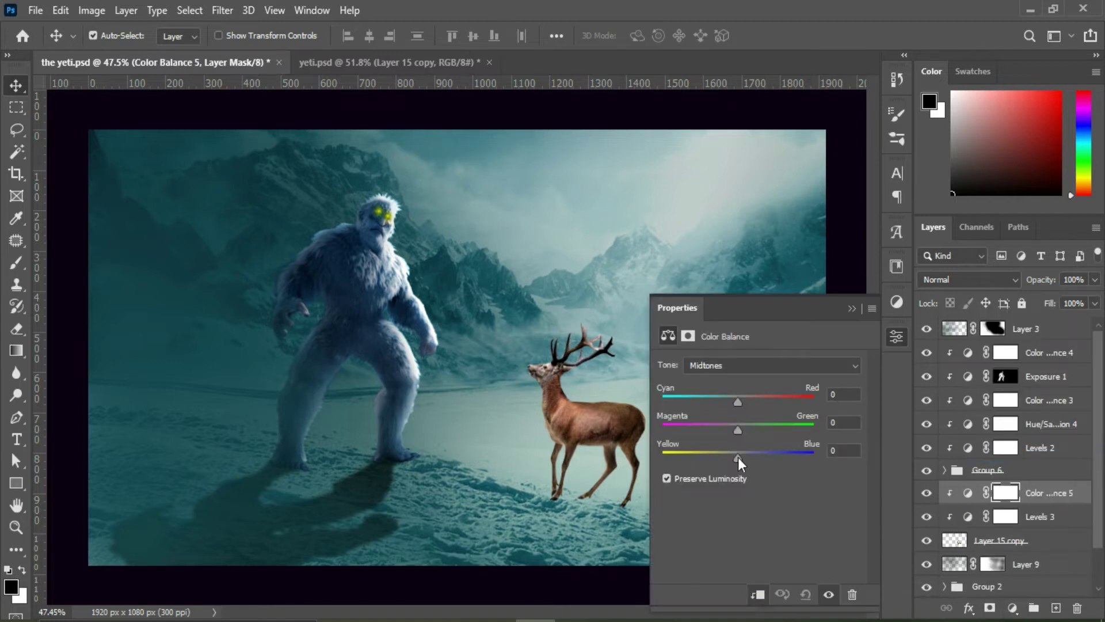
{"action": "left_click", "coordinate": [851, 309]}
Add a Selective Color adjustment raising cyan, limited to the deer
{"action": "left_click", "coordinate": [1012, 608]}
{"action": "left_click", "coordinate": [1001, 575]}
{"action": "mouse_move", "coordinate": [758, 419]}
{"action": "left_mouse_down"}
{"action": "mouse_move", "coordinate": [773, 452]}
{"action": "mouse_move", "coordinate": [744, 484]}
{"action": "mouse_move", "coordinate": [765, 518]}
{"action": "left_mouse_up"}
{"action": "left_click", "coordinate": [758, 593]}
{"action": "left_click", "coordinate": [852, 308]}
Add a Color Lookup with the LateSunset look blended as Linear Dodge (Add)
{"action": "left_click", "coordinate": [1012, 608]}
{"action": "left_click", "coordinate": [1003, 514]}
{"action": "left_click", "coordinate": [789, 366]}
{"action": "left_click", "coordinate": [778, 401]}
{"action": "left_click", "coordinate": [851, 308]}
{"action": "left_click", "coordinate": [987, 280]}
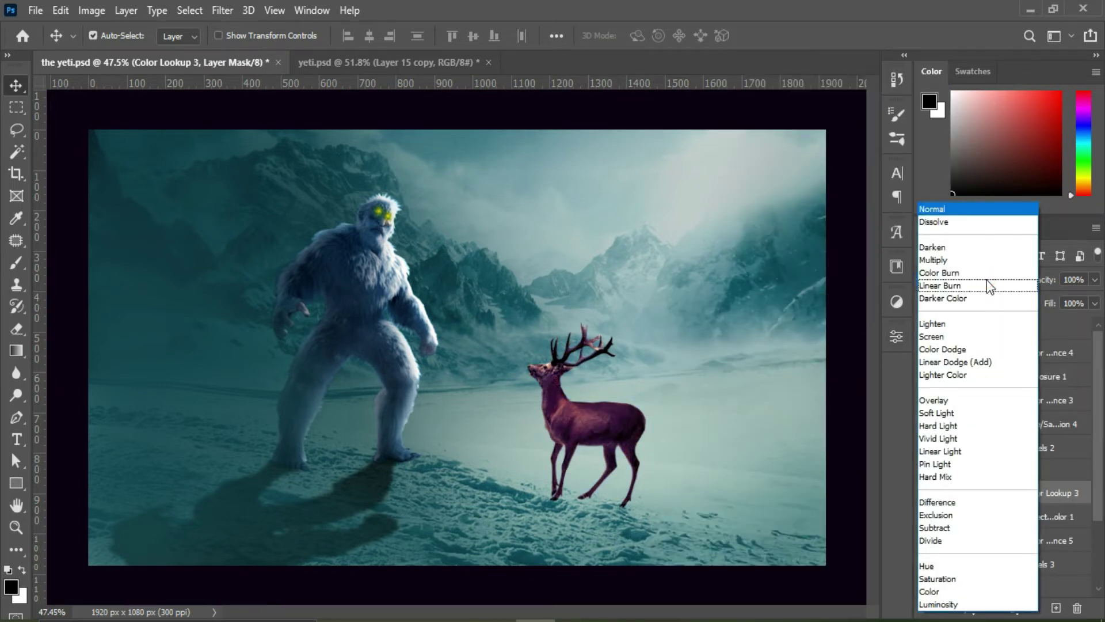
{"action": "left_click", "coordinate": [940, 361]}
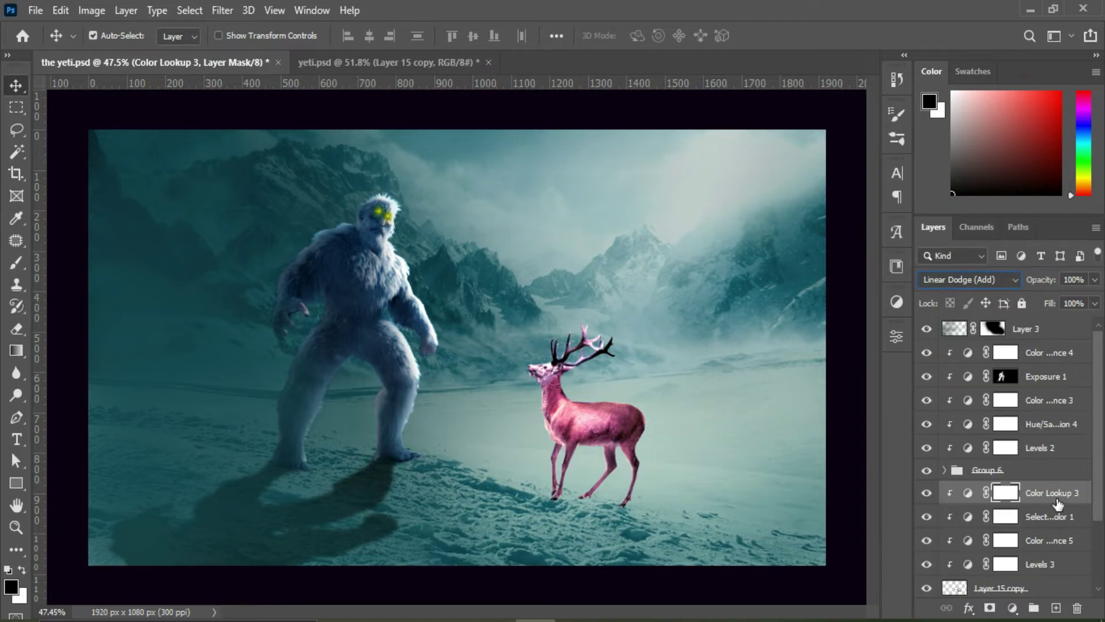
Darken the deer with negative exposure, then paint light back on its back and neck at ~27% opacity
{"action": "left_click_drag", "start_coordinate": [758, 407], "coordinate": [697, 407]}
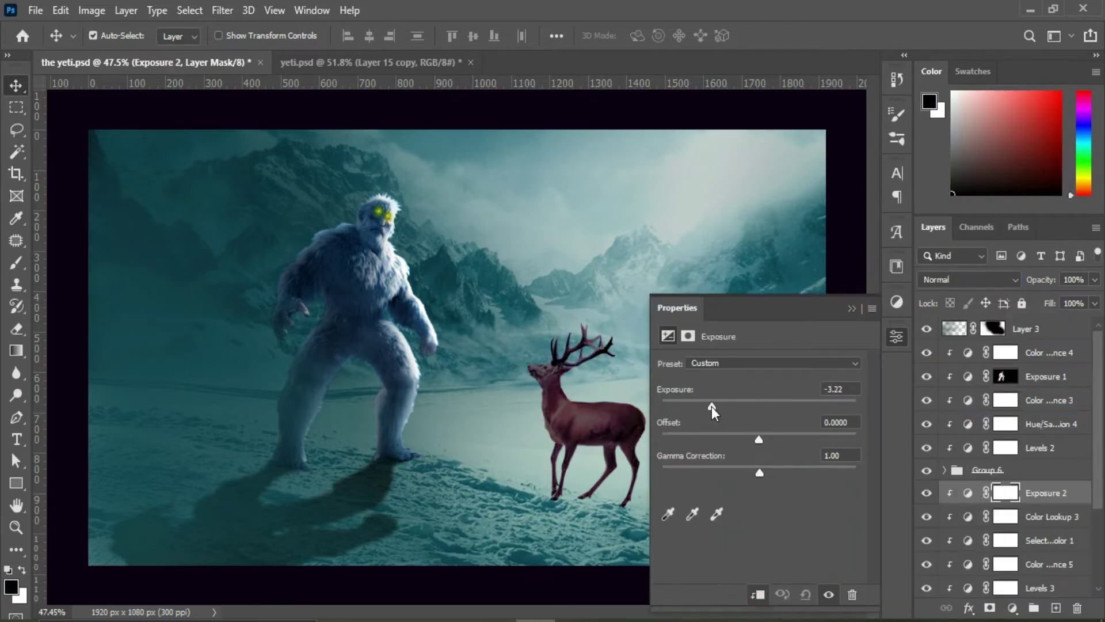
{"action": "left_click", "coordinate": [851, 309]}
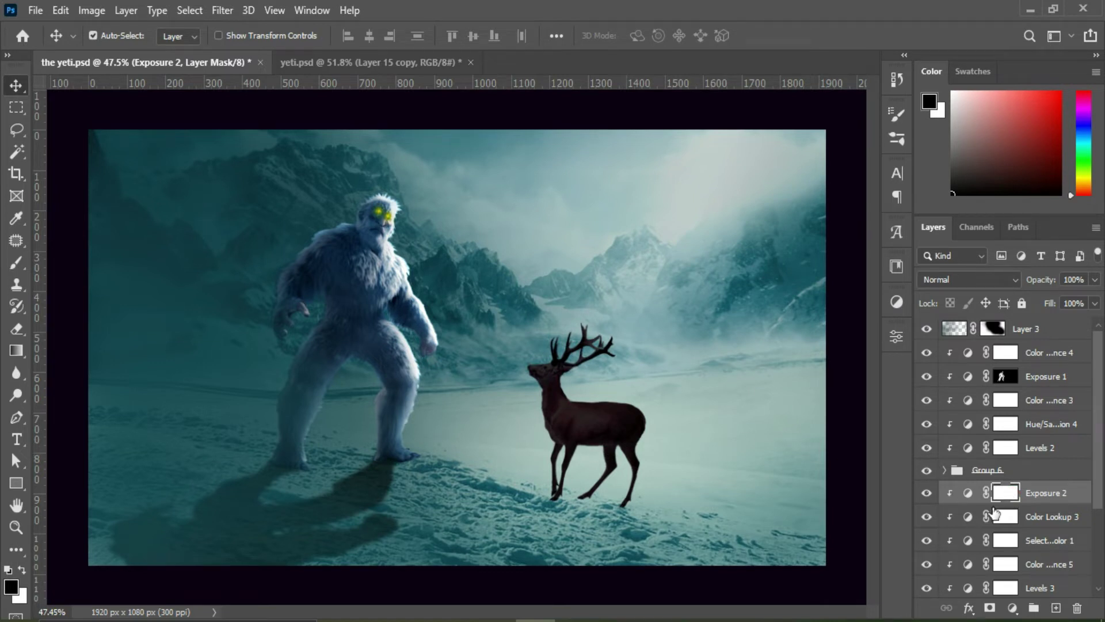
{"action": "key", "text": "b"}
{"action": "left_click", "coordinate": [371, 36]}
{"action": "left_click_drag", "start_coordinate": [397, 55], "coordinate": [383, 55]}
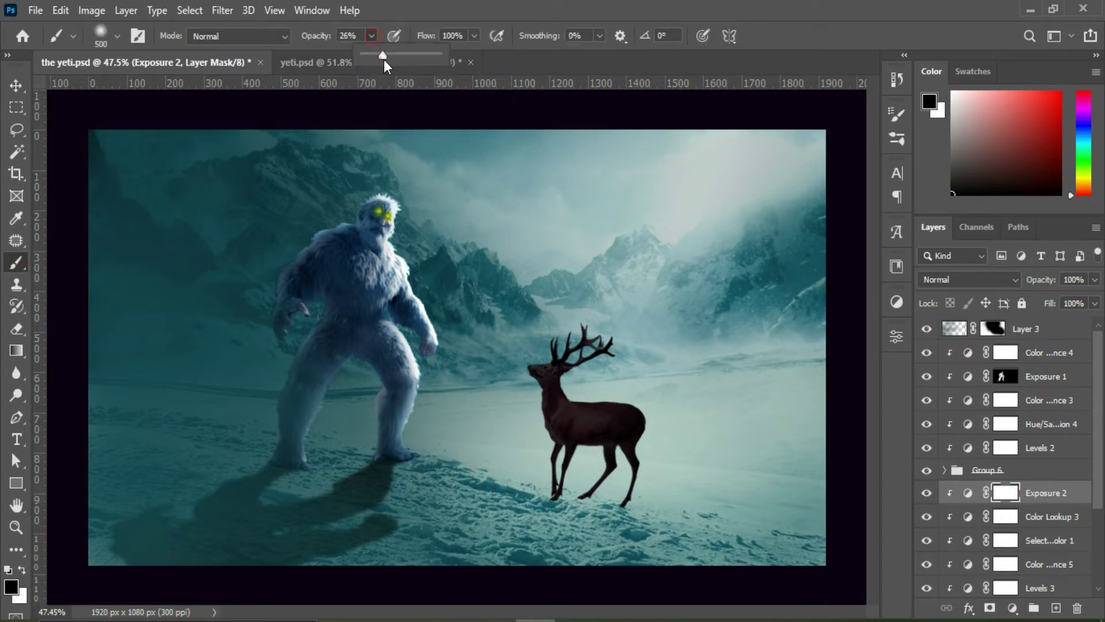
{"action": "key", "text": "bracketleft"}
{"action": "key", "text": "bracketleft"}
{"action": "key", "text": "bracketleft"}
{"action": "left_click_drag", "start_coordinate": [619, 393], "coordinate": [572, 387]}
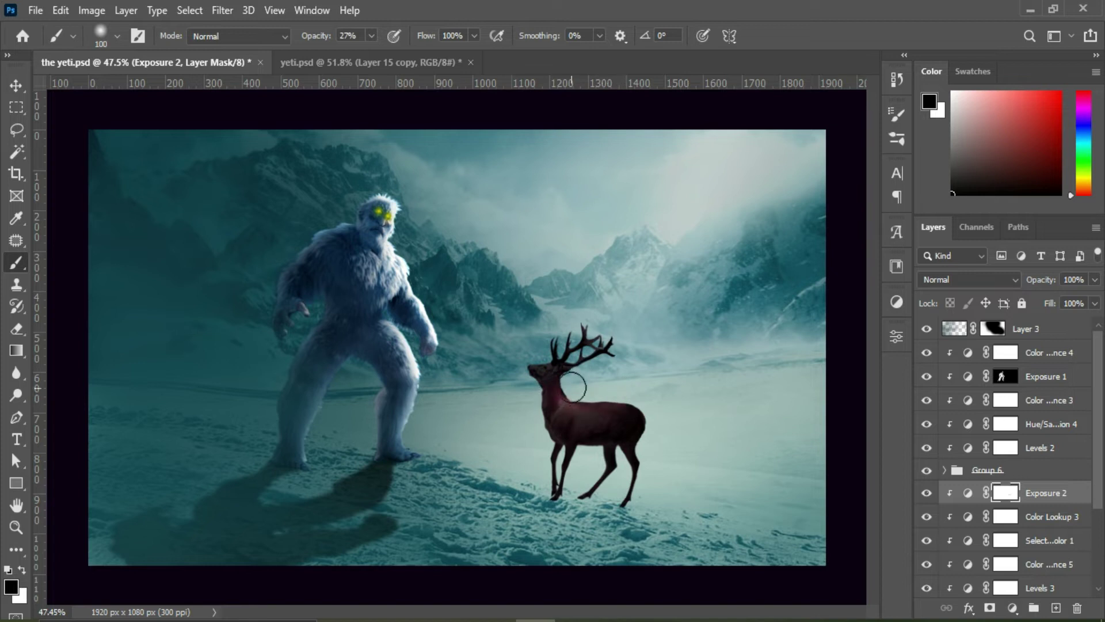
Lighten the upper antler tip on the Exposure mask with a smaller brush
{"action": "key", "text": "0"}
{"action": "scroll", "coordinate": [529, 355], "scroll_direction": "up", "scroll_amount": 2}
{"action": "key", "text": "bracketleft"}
{"action": "key", "text": "bracketleft"}
{"action": "key", "text": "bracketleft"}
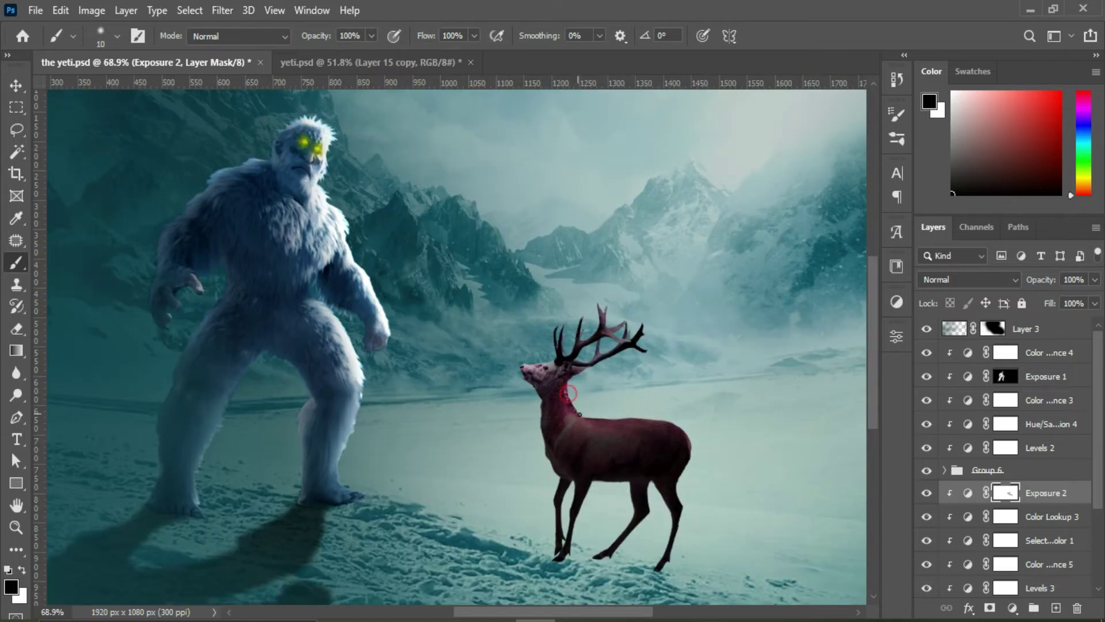
{"action": "scroll", "coordinate": [607, 405], "scroll_direction": "up", "scroll_amount": 3}
{"action": "key", "text": "1"}
{"action": "key", "text": "9"}
{"action": "key", "text": "bracketright"}
{"action": "key", "text": "bracketright"}
{"action": "key", "text": "0"}
{"action": "key", "text": "bracketleft"}
{"action": "key", "text": "bracketleft"}
{"action": "key", "text": "bracketleft"}
{"action": "mouse_move", "coordinate": [611, 227]}
{"action": "left_mouse_down"}
{"action": "mouse_move", "coordinate": [621, 299]}
{"action": "mouse_move", "coordinate": [581, 276]}
{"action": "left_mouse_up"}
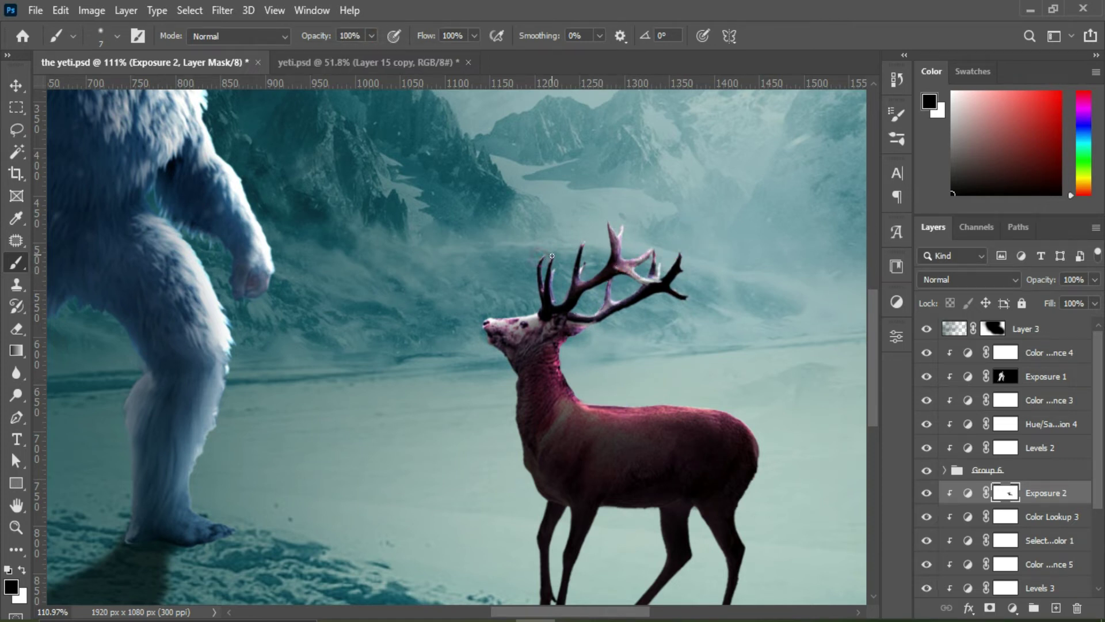
Lower the Color Lookup 3 layer opacity to soften the deer's pink tint
{"action": "scroll", "coordinate": [551, 255], "scroll_direction": "down", "scroll_amount": 2}
{"action": "scroll", "coordinate": [699, 463], "scroll_direction": "up", "scroll_amount": 2}
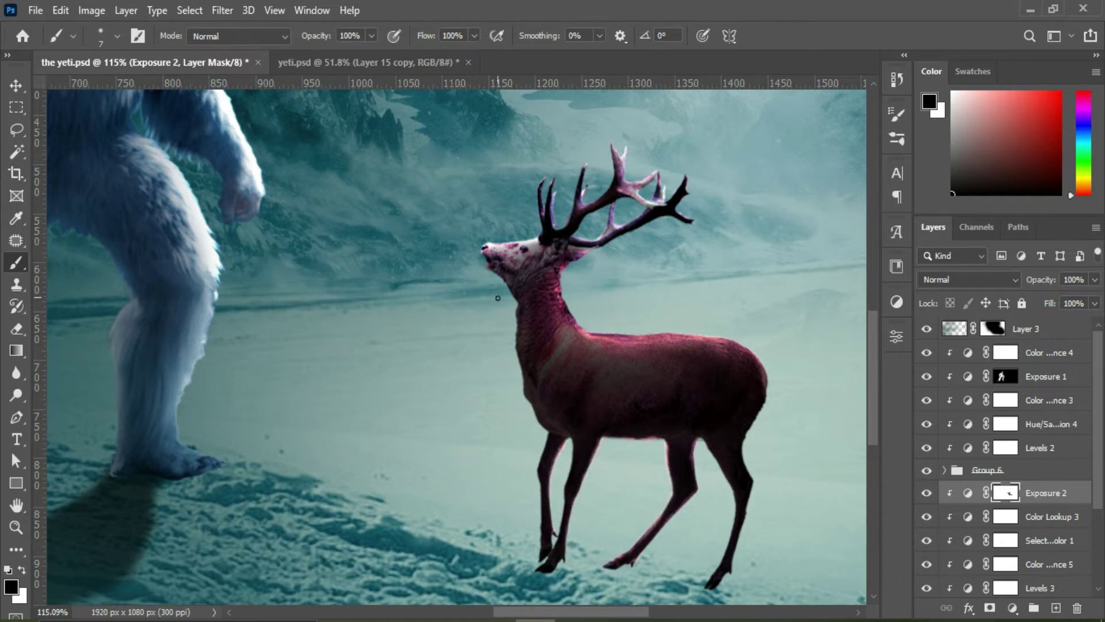
{"action": "scroll", "coordinate": [747, 423], "scroll_direction": "down", "scroll_amount": 1}
{"action": "scroll", "coordinate": [724, 481], "scroll_direction": "up", "scroll_amount": 2}
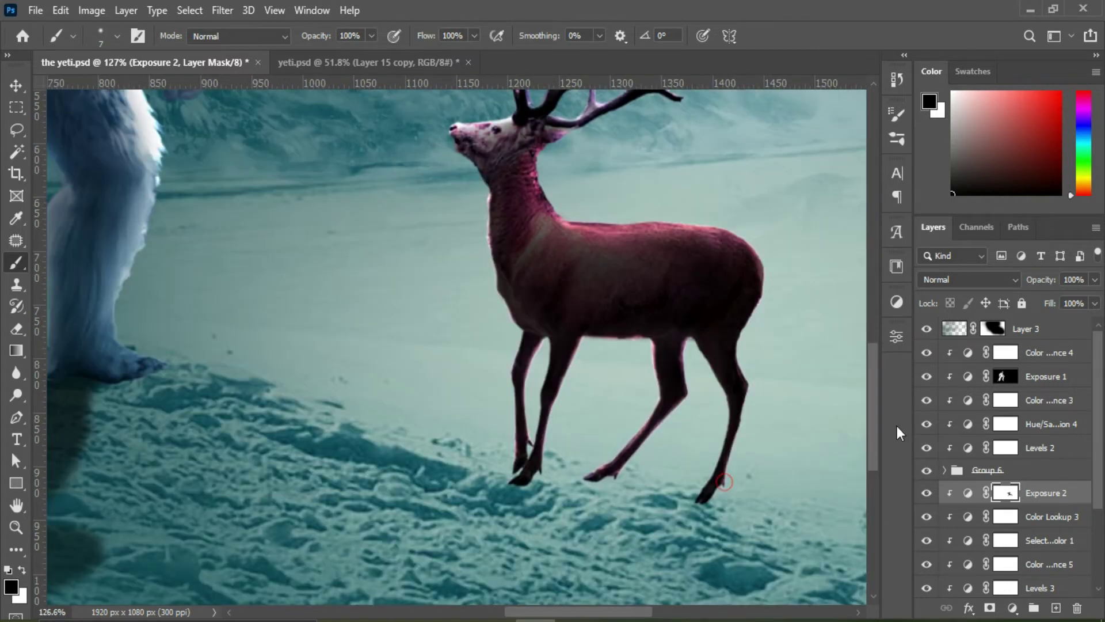
{"action": "left_click", "coordinate": [1029, 516]}
{"action": "left_click", "coordinate": [1094, 279]}
{"action": "left_click_drag", "start_coordinate": [1095, 298], "coordinate": [1034, 311]}
Add a clipped Color Balance adjustment shifting the deer's cyan–red balance
{"action": "key", "text": "ctrl+0"}
{"action": "key", "text": "v"}
{"action": "left_click", "coordinate": [1012, 607]}
{"action": "left_click", "coordinate": [1018, 454]}
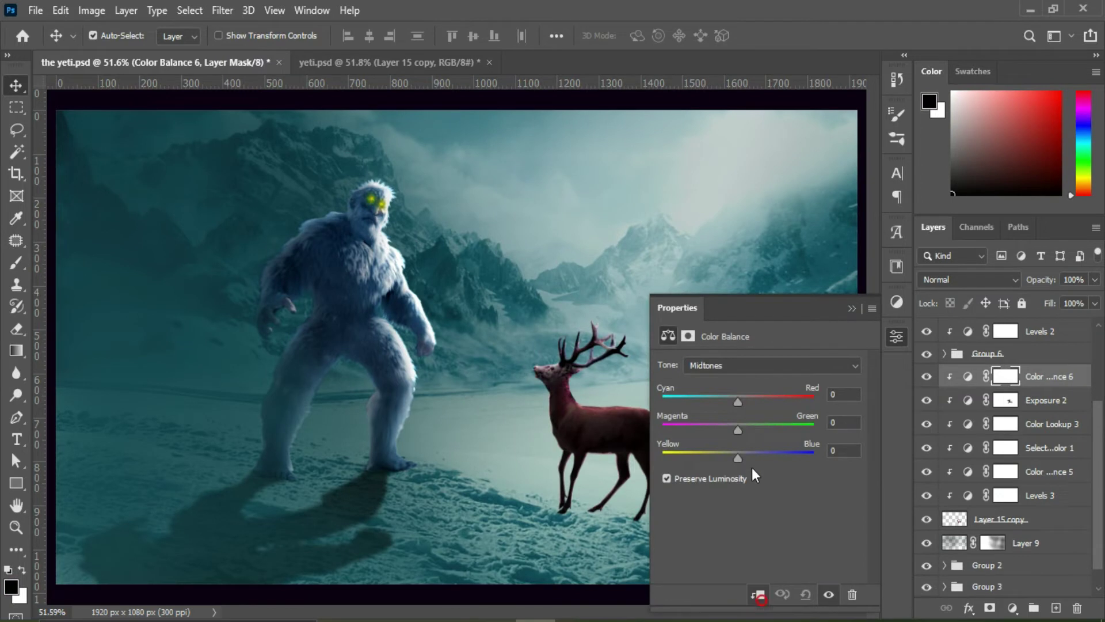
{"action": "left_click_drag", "start_coordinate": [737, 401], "coordinate": [727, 402]}
{"action": "left_click", "coordinate": [851, 308]}
Duplicate the deer layer Layer 15 copy and give the original a dark Color Overlay
{"action": "left_click", "coordinate": [1013, 521]}
{"action": "key", "text": "ctrl+j"}
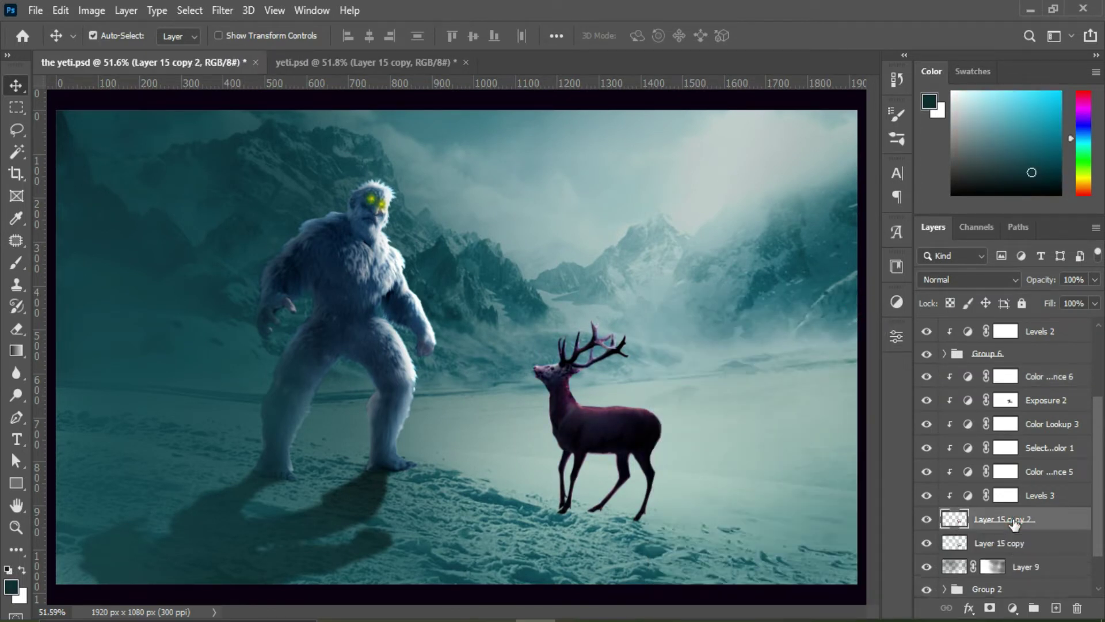
{"action": "left_click", "coordinate": [1002, 543]}
{"action": "left_click", "coordinate": [969, 609]}
{"action": "left_click", "coordinate": [996, 556]}
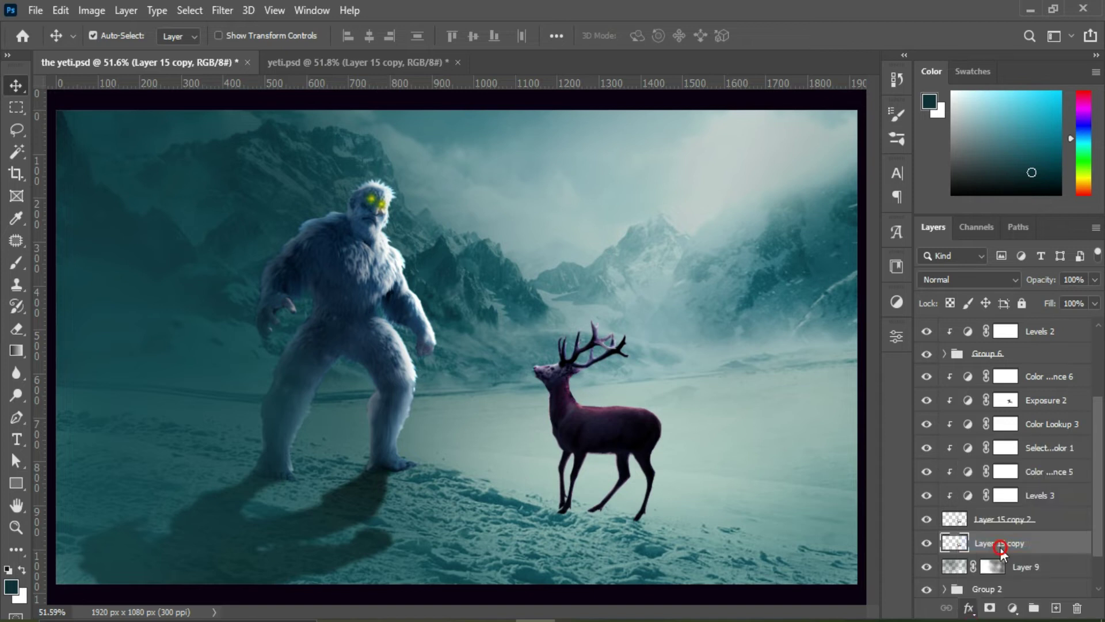
{"action": "left_click", "coordinate": [934, 236]}
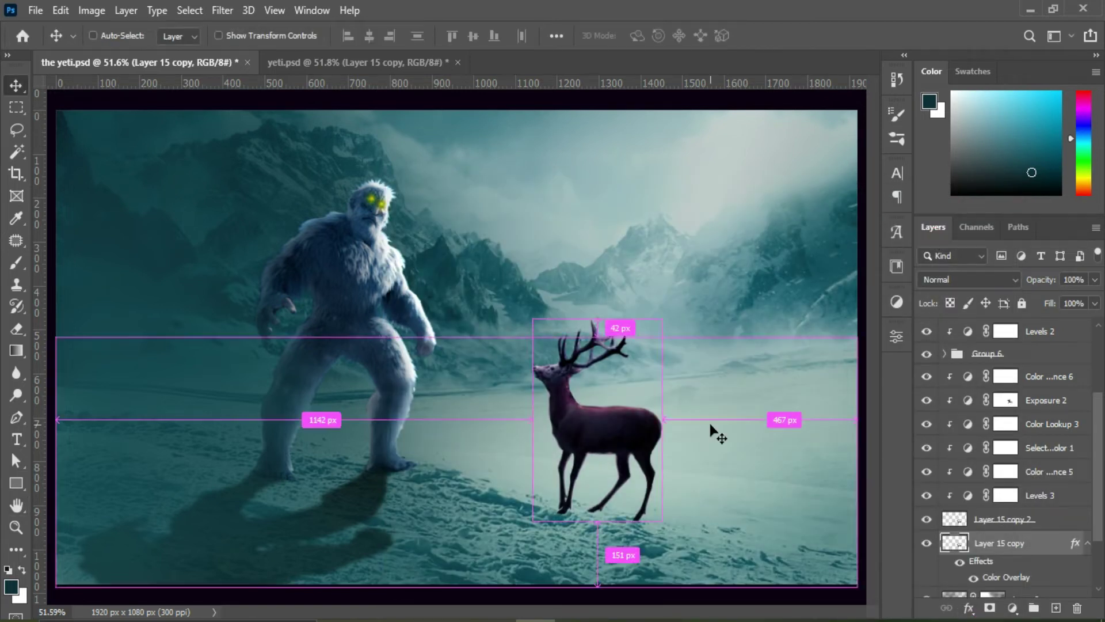
Flip the dark silhouette down under the deer's hooves, adjusting its height, slant and rotation
{"action": "key", "text": "ctrl+t"}
{"action": "left_click_drag", "start_coordinate": [596, 320], "coordinate": [577, 569]}
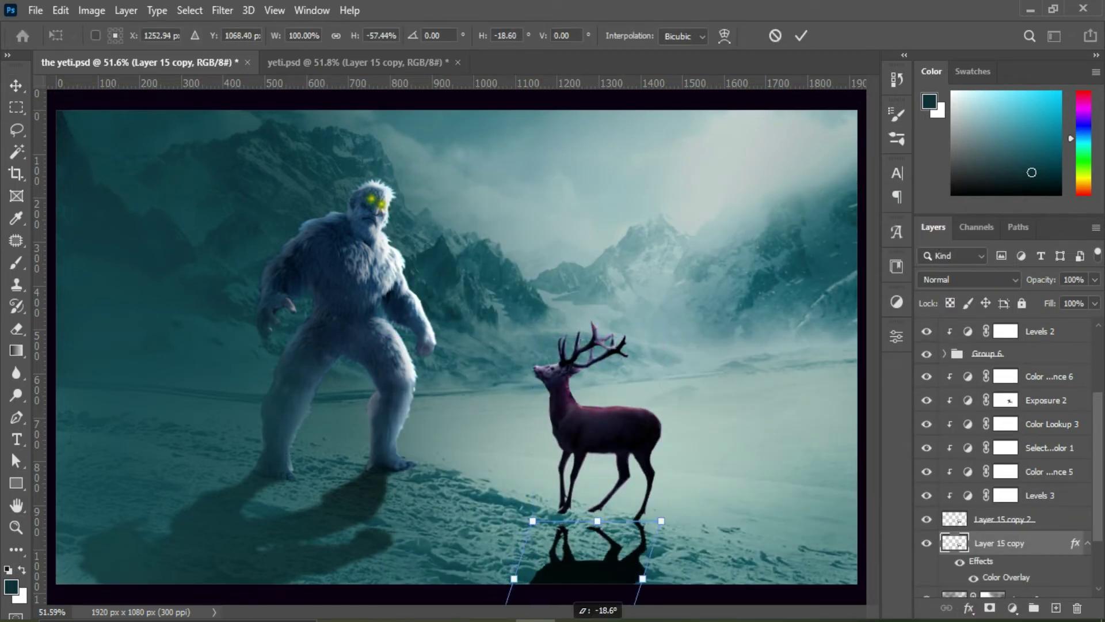
{"action": "left_click_drag", "start_coordinate": [599, 522], "coordinate": [598, 510]}
{"action": "key", "text": "Return"}
{"action": "key", "text": "ctrl+t"}
{"action": "left_click_drag", "start_coordinate": [672, 501], "coordinate": [673, 507]}
{"action": "scroll", "coordinate": [610, 518], "scroll_direction": "up", "scroll_amount": 3}
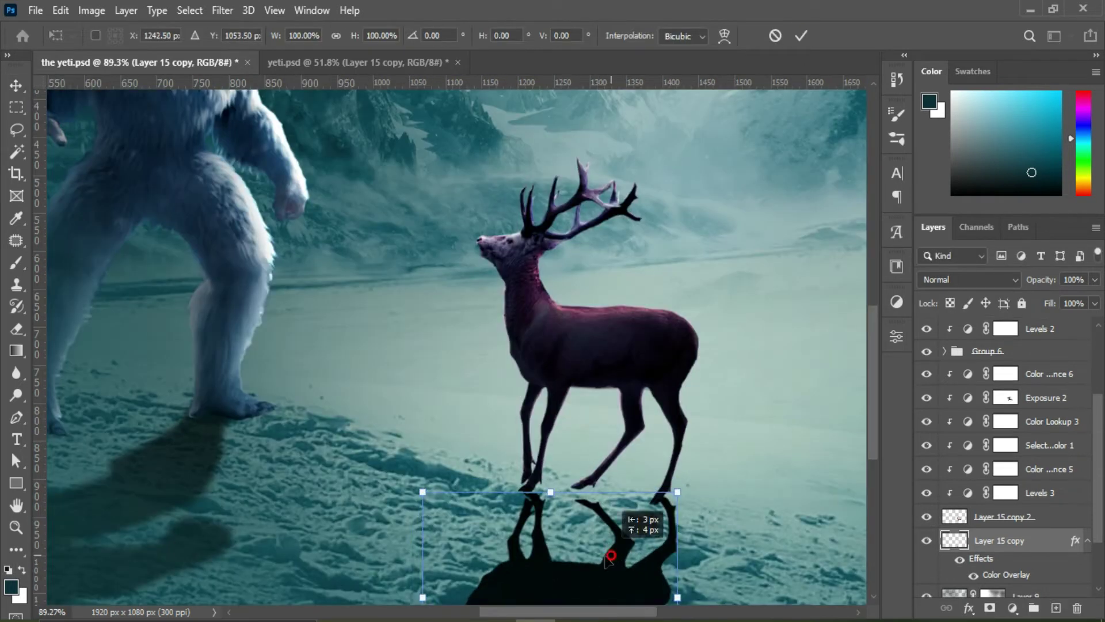
{"action": "left_click_drag", "start_coordinate": [438, 460], "coordinate": [410, 476]}
Warp the shadow to meet the hooves and set its blend mode to Multiply
{"action": "left_click", "coordinate": [60, 9]}
{"action": "left_click", "coordinate": [321, 250]}
{"action": "left_click_drag", "start_coordinate": [668, 498], "coordinate": [668, 494]}
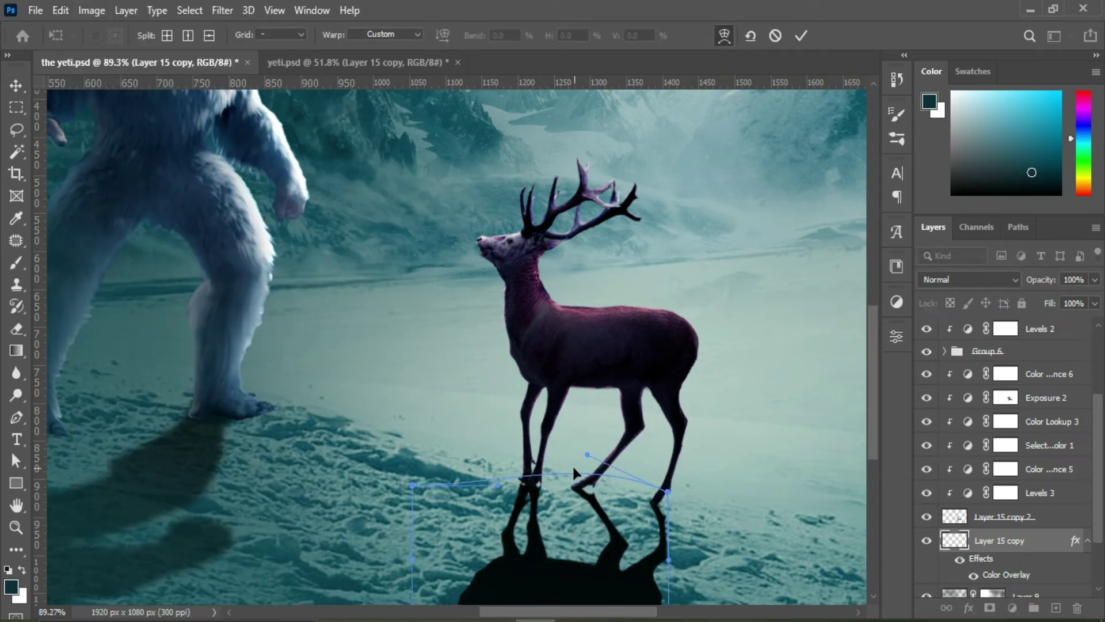
{"action": "key", "text": "Return"}
{"action": "key", "text": "ctrl+0"}
{"action": "left_click", "coordinate": [970, 280]}
Gaussian Blur the deer's shadow and lower its layer opacity
{"action": "left_click", "coordinate": [222, 10]}
{"action": "mouse_move", "coordinate": [231, 227]}
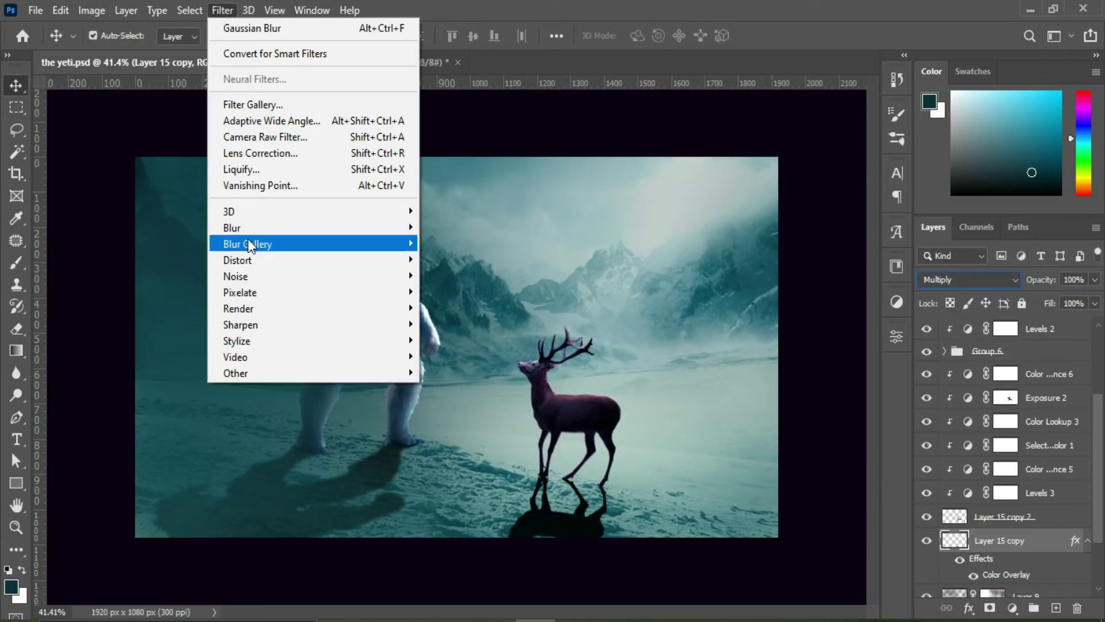
{"action": "left_click", "coordinate": [456, 291]}
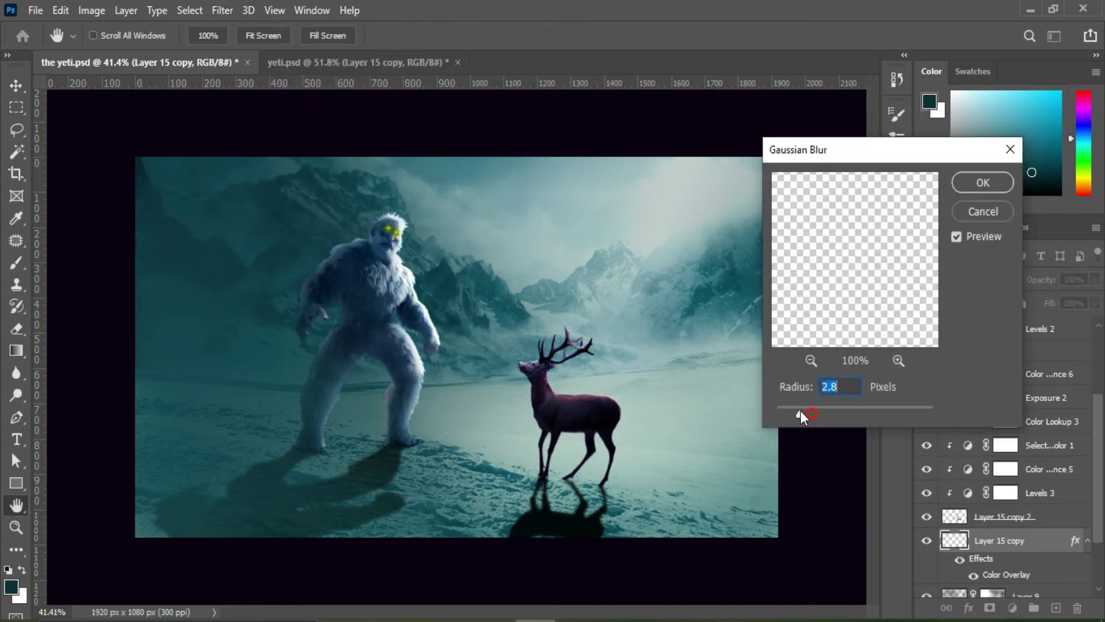
{"action": "left_click_drag", "start_coordinate": [794, 419], "coordinate": [792, 413]}
{"action": "left_click", "coordinate": [982, 182]}
{"action": "left_click_drag", "start_coordinate": [1094, 279], "coordinate": [1064, 301]}
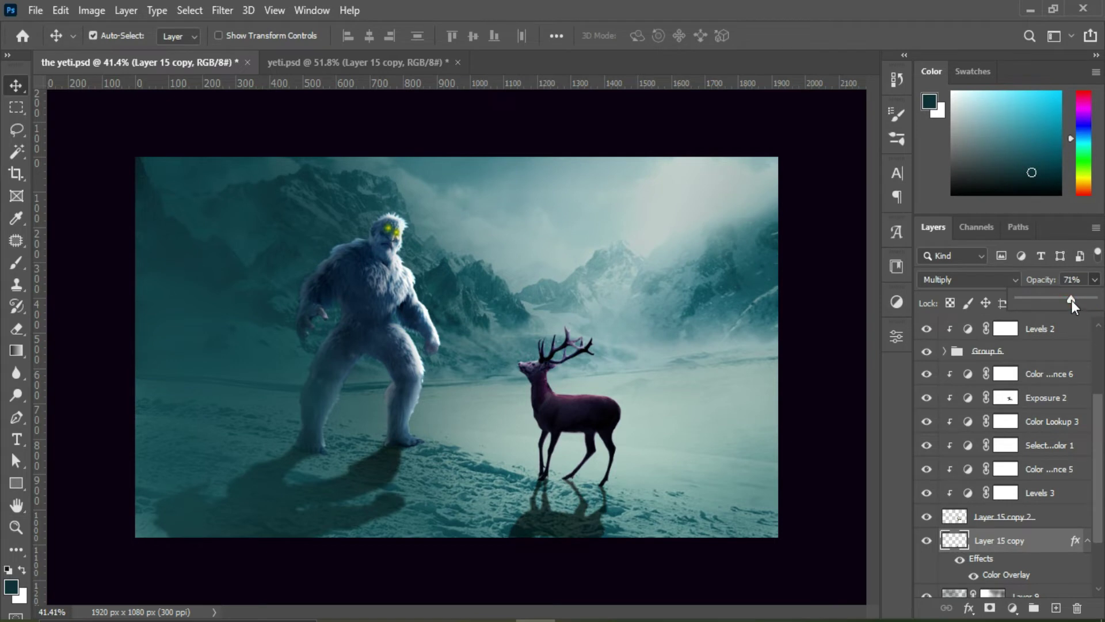
Group all the deer layers and move the group slightly right and down
{"action": "left_click", "coordinate": [1041, 374], "text": "shift"}
{"action": "key", "text": "ctrl+g"}
{"action": "key", "text": "ctrl+t"}
{"action": "left_click_drag", "start_coordinate": [577, 416], "coordinate": [588, 419]}
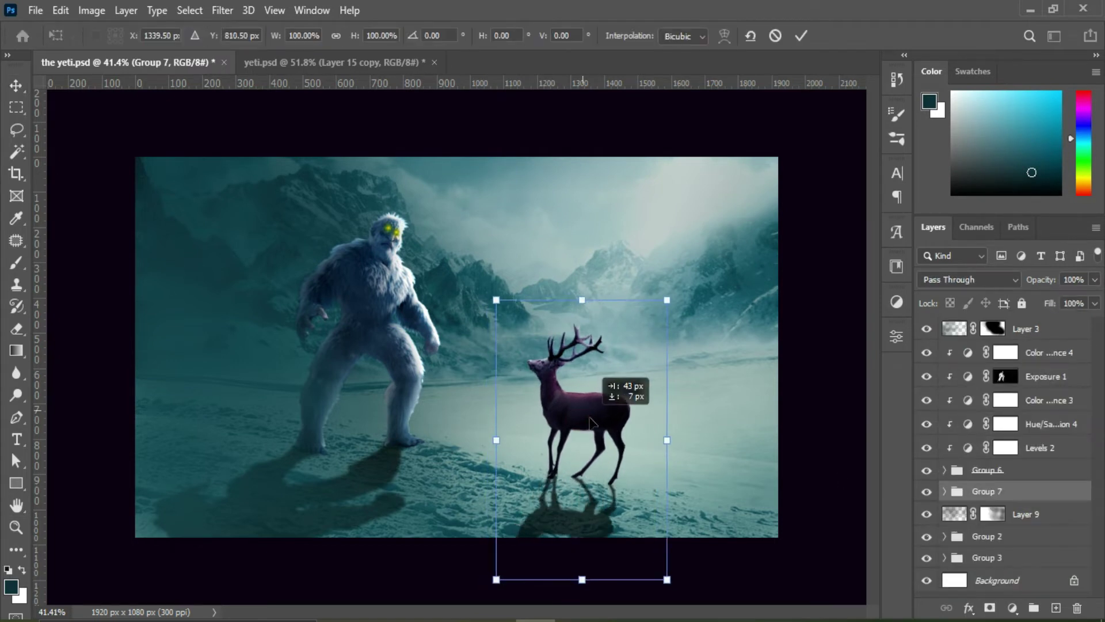
{"action": "left_click", "coordinate": [802, 34]}
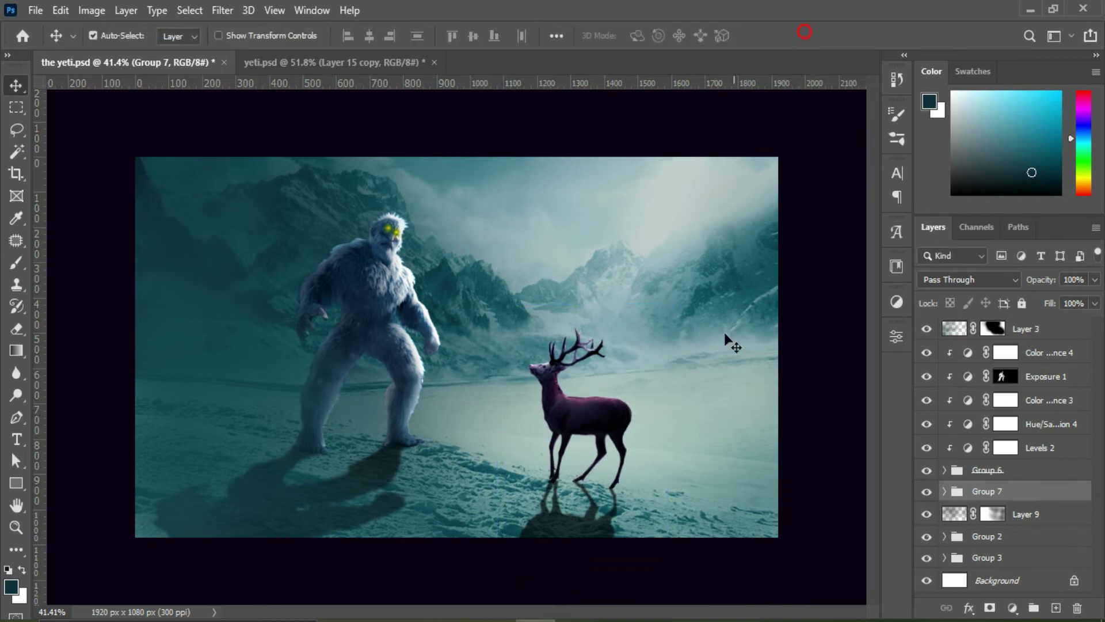
{"action": "left_click", "coordinate": [1012, 608]}
Add a brightening Exposure adjustment and invert its mask to hide it
{"action": "left_click", "coordinate": [1006, 409]}
{"action": "left_click_drag", "start_coordinate": [758, 400], "coordinate": [796, 403]}
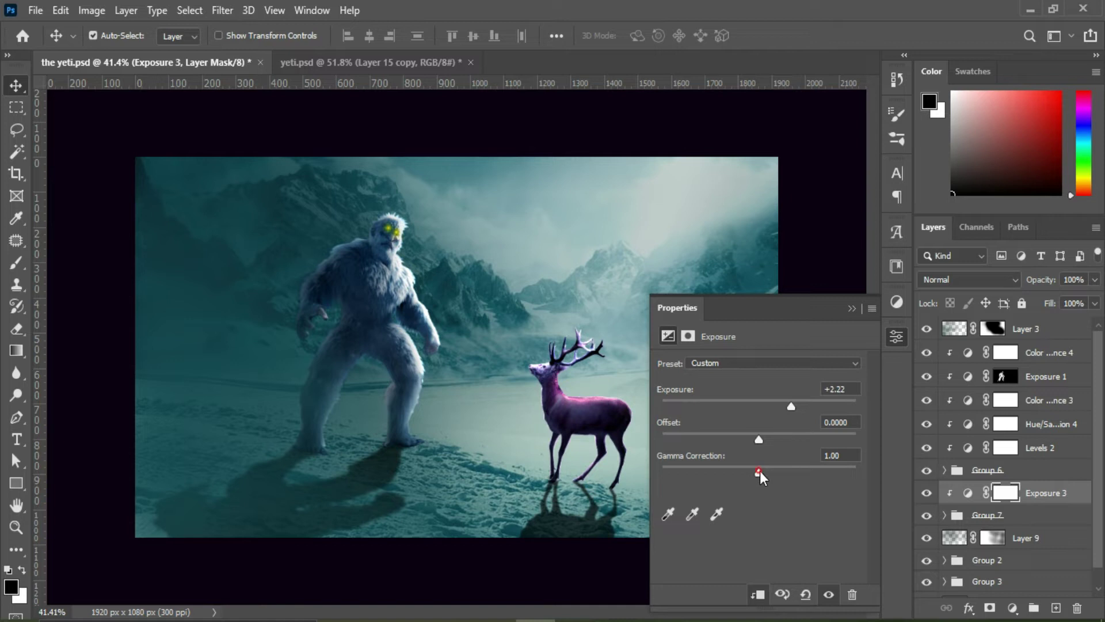
{"action": "left_click", "coordinate": [994, 495]}
{"action": "key", "text": "ctrl+i"}
Paint white at about 23% opacity over the deer's body, head and antlers
{"action": "key", "text": "b"}
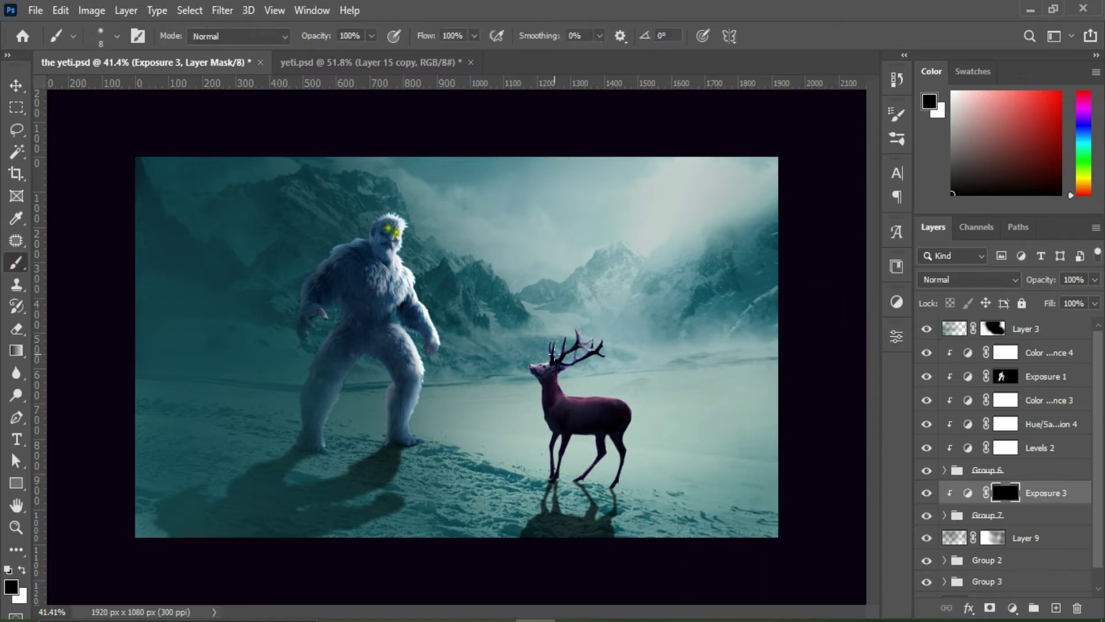
{"action": "left_click_drag", "start_coordinate": [372, 35], "coordinate": [318, 56]}
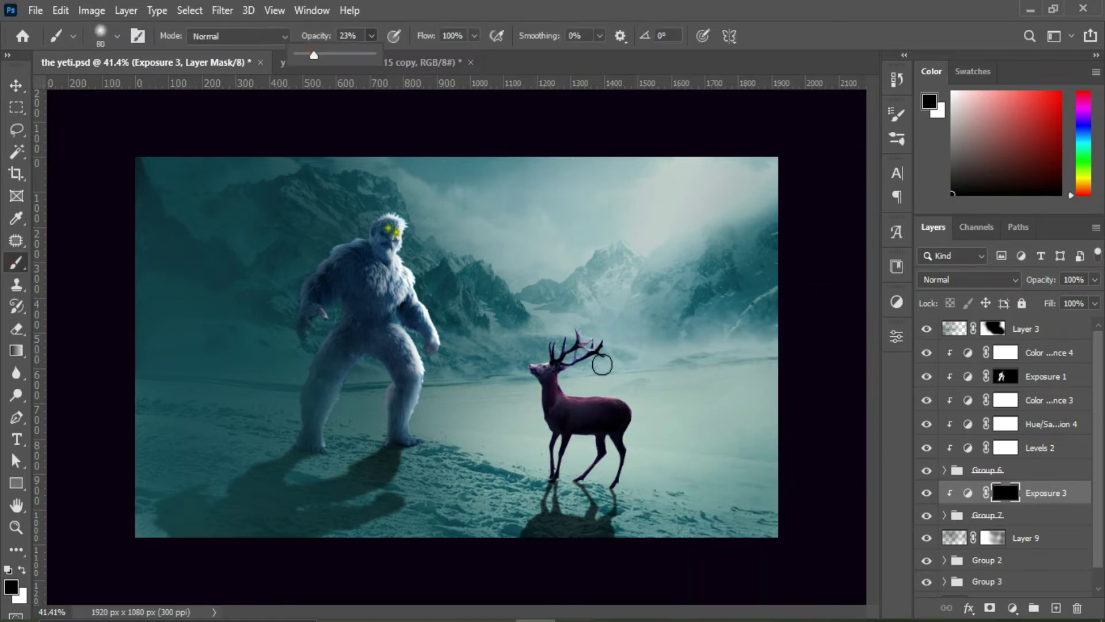
{"action": "left_click", "coordinate": [580, 329]}
{"action": "left_click", "coordinate": [21, 570]}
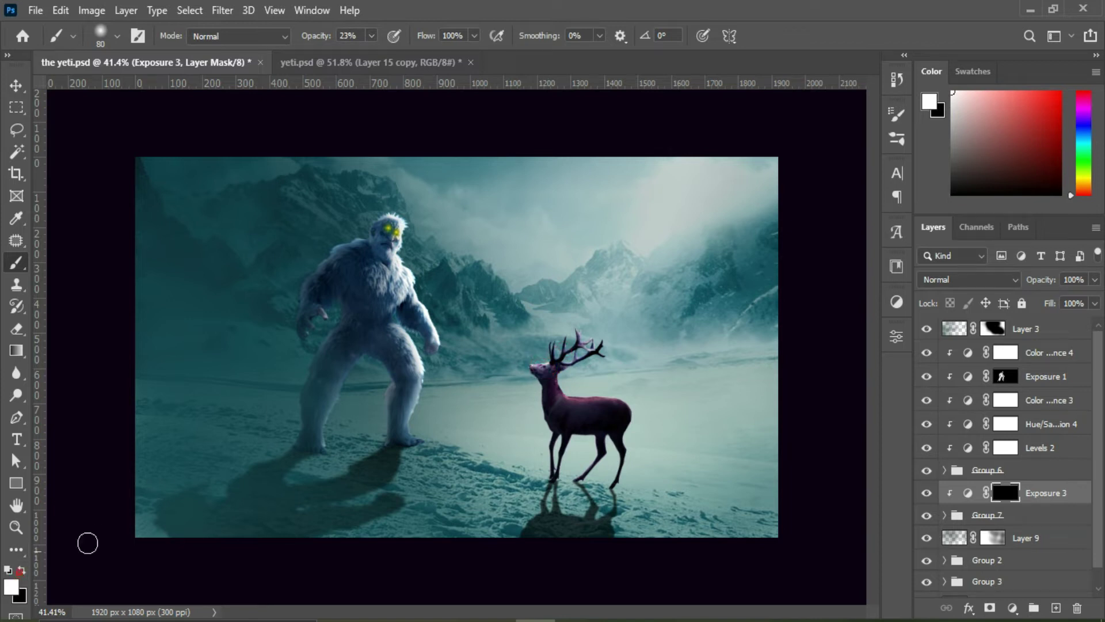
{"action": "mouse_move", "coordinate": [566, 393]}
{"action": "left_mouse_down"}
{"action": "mouse_move", "coordinate": [629, 407]}
{"action": "mouse_move", "coordinate": [578, 346]}
{"action": "mouse_move", "coordinate": [555, 364]}
{"action": "left_mouse_up"}
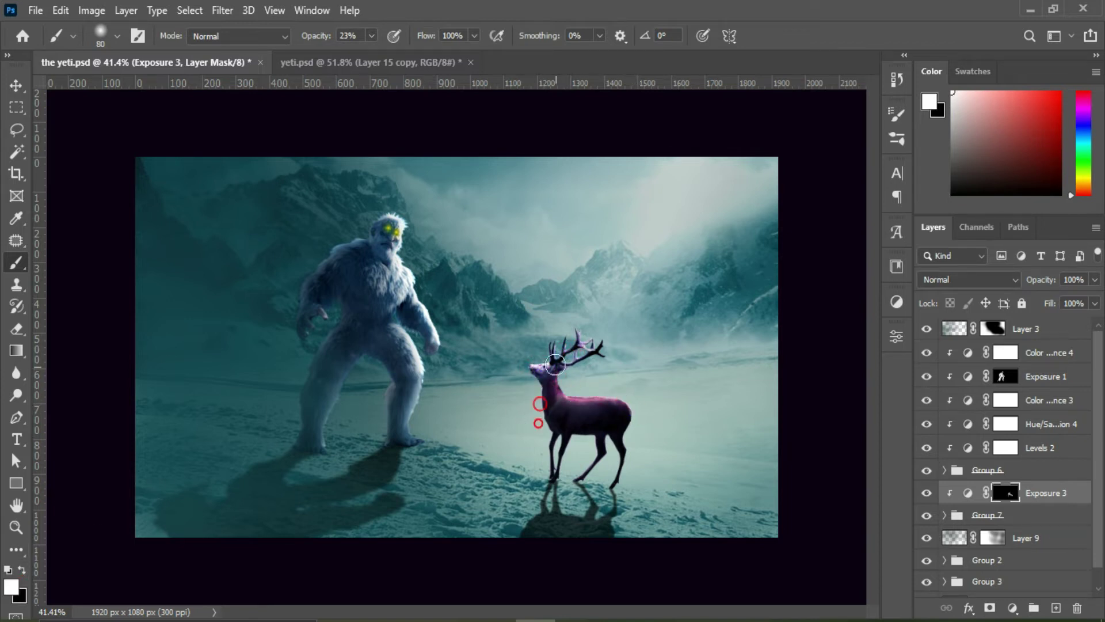
Touch up the mask at the deer's head with black at full opacity
{"action": "key", "text": "x"}
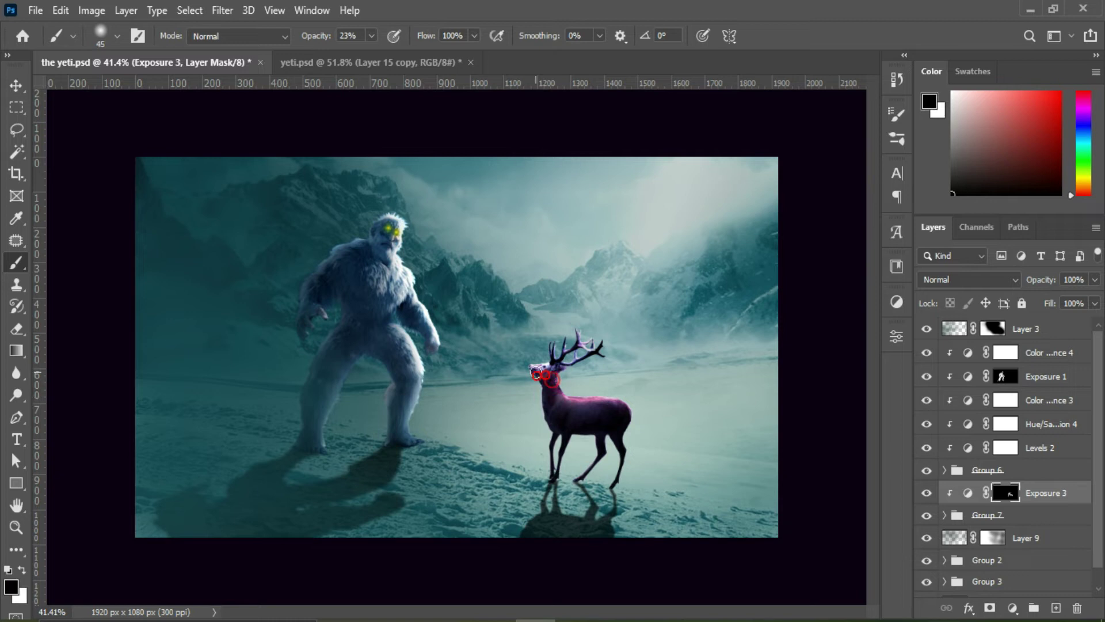
{"action": "key", "text": "0"}
{"action": "left_click", "coordinate": [543, 360]}
{"action": "key", "text": "x"}
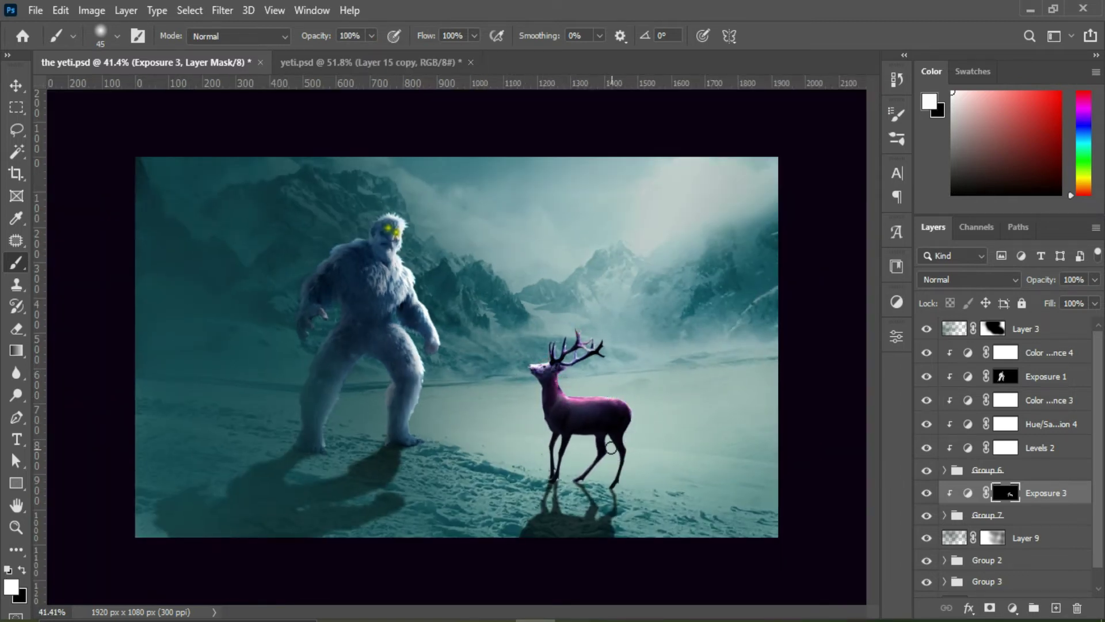
{"action": "scroll", "coordinate": [457, 361], "scroll_direction": "down", "scroll_amount": 1}
{"action": "left_click", "coordinate": [993, 329]}
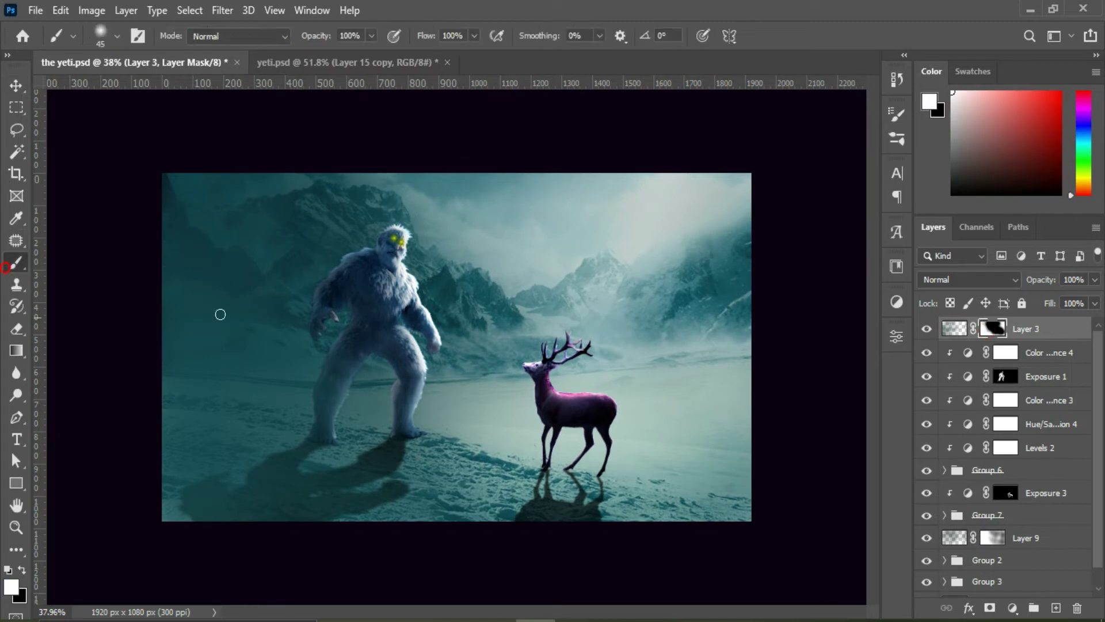
With a 500 px black brush, darken the left mountains through Layer 3's mask
{"action": "key", "text": "bracketright"}
{"action": "key", "text": "bracketright"}
{"action": "key", "text": "bracketright"}
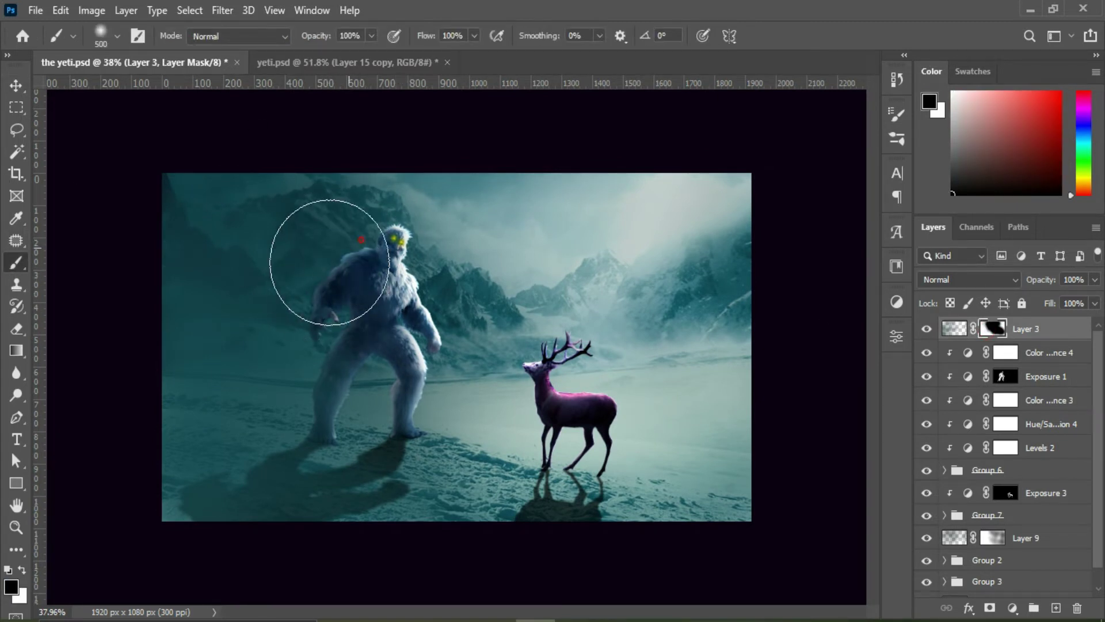
{"action": "key", "text": "x"}
{"action": "left_click", "coordinate": [217, 280]}
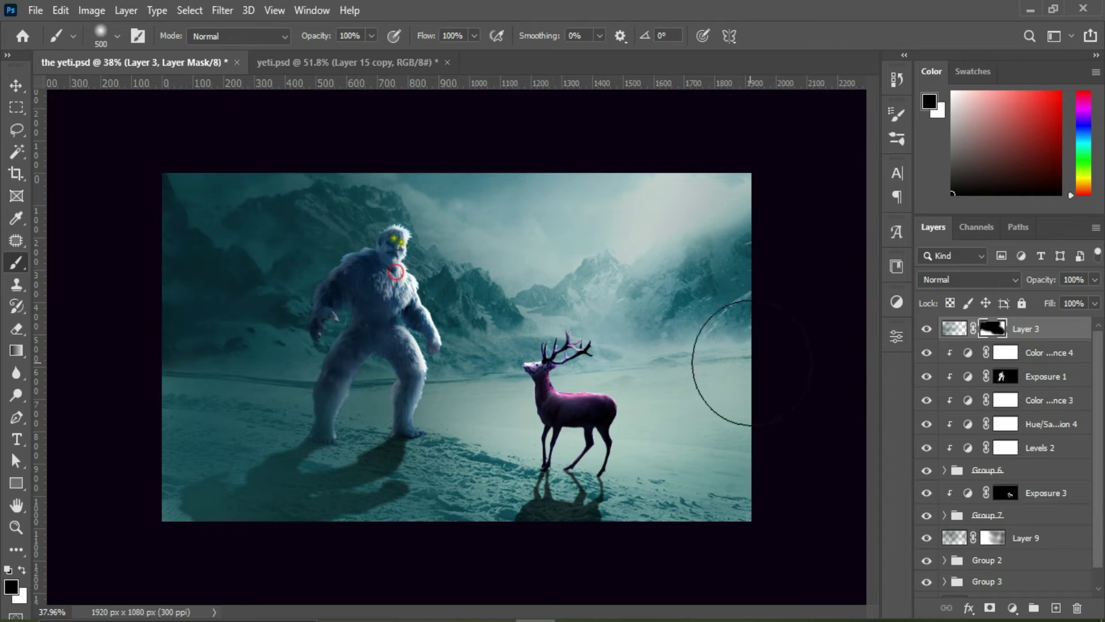
{"action": "left_click", "coordinate": [954, 329]}
Paint dark teal on Layer 9 over the mountains beside the yeti and the snow under the deer
{"action": "left_click", "coordinate": [929, 102]}
{"action": "key", "text": "Return"}
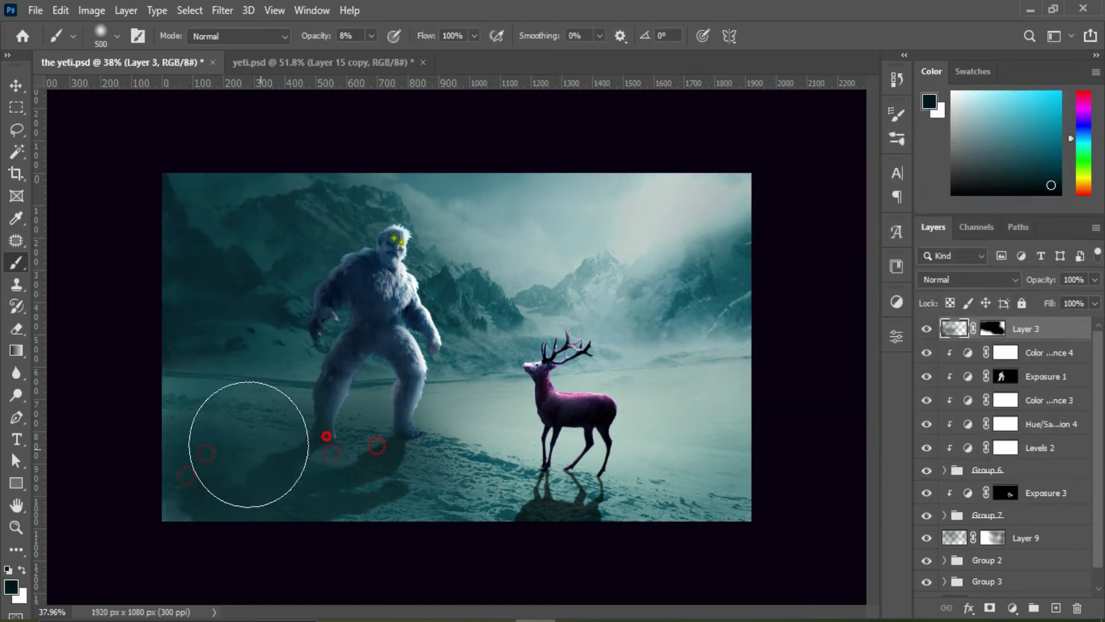
{"action": "left_click", "coordinate": [198, 346], "text": "ctrl"}
{"action": "mouse_move", "coordinate": [426, 241]}
{"action": "left_mouse_down"}
{"action": "mouse_move", "coordinate": [374, 190]}
{"action": "mouse_move", "coordinate": [723, 485]}
{"action": "mouse_move", "coordinate": [690, 419]}
{"action": "mouse_move", "coordinate": [748, 222]}
{"action": "left_mouse_up"}
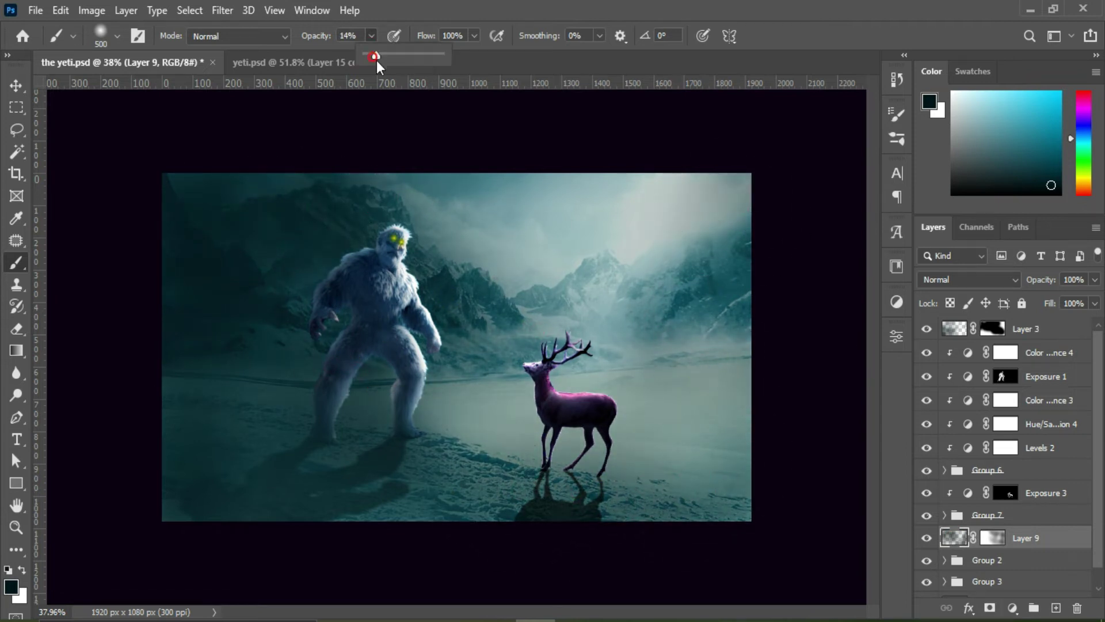
{"action": "left_click", "coordinate": [15, 86]}
{"action": "left_click", "coordinate": [1028, 331]}
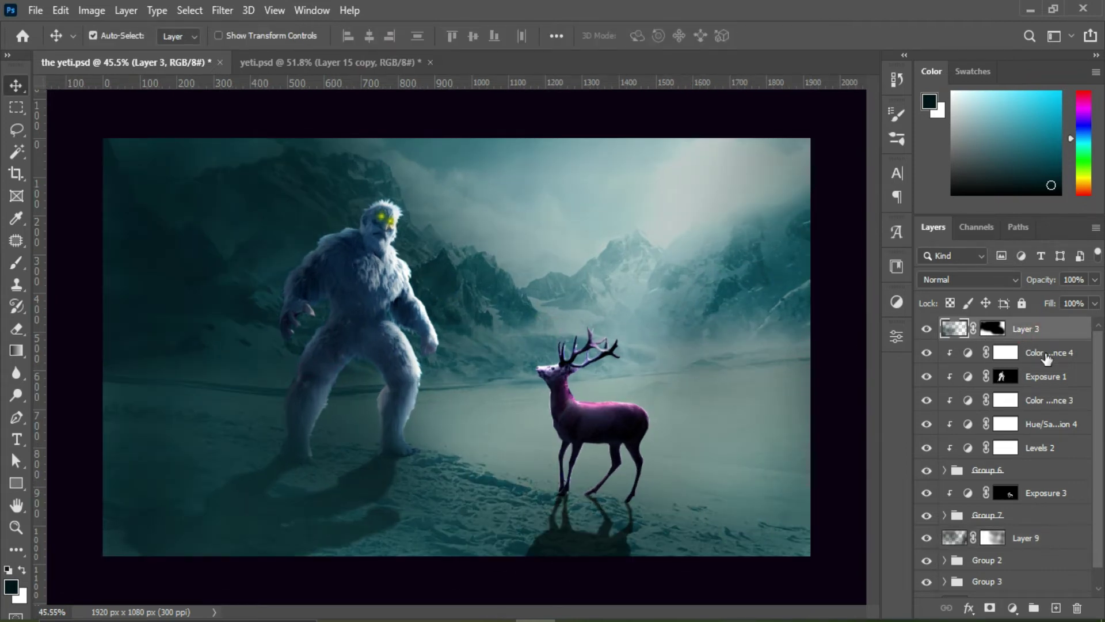
Bring the houses layer from yeti.psd below Layer 3, right of the deer on the horizon
{"action": "left_click_drag", "start_coordinate": [1047, 359], "coordinate": [175, 70]}
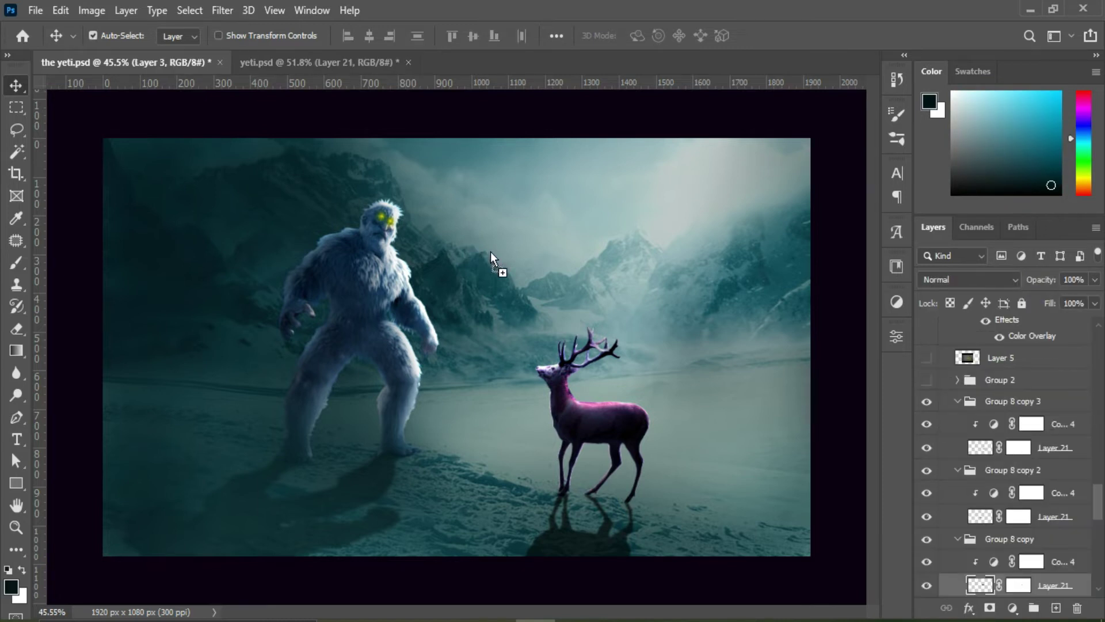
{"action": "left_click_drag", "start_coordinate": [643, 371], "coordinate": [648, 373]}
{"action": "mouse_move", "coordinate": [1036, 330]}
{"action": "left_mouse_down"}
{"action": "mouse_move", "coordinate": [1049, 359]}
{"action": "mouse_move", "coordinate": [1018, 373]}
{"action": "left_mouse_up"}
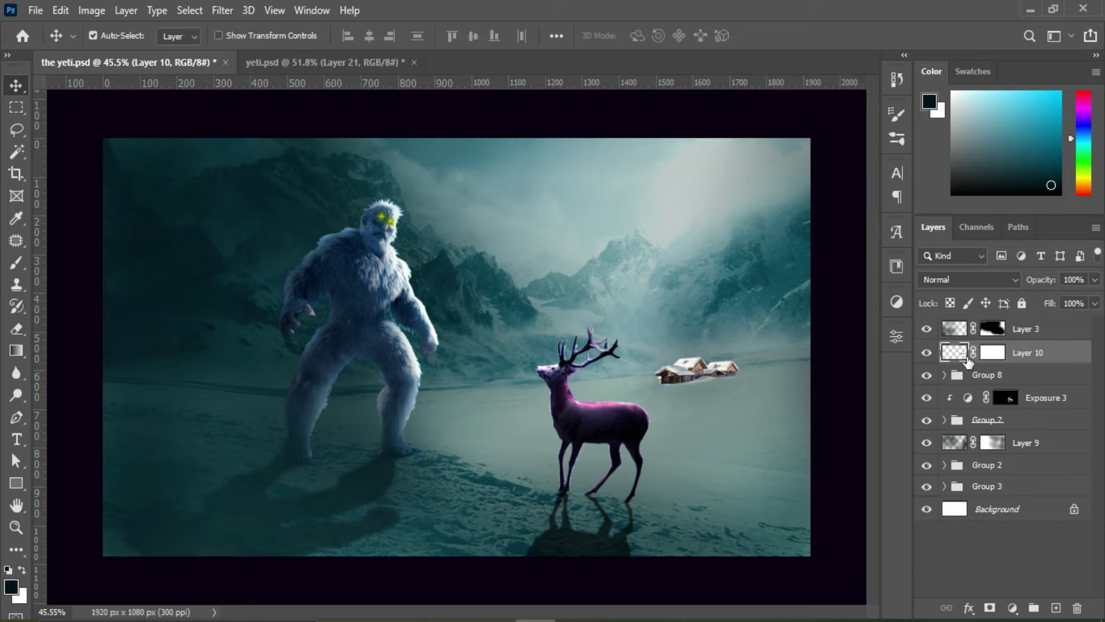
{"action": "key", "text": "ctrl+t"}
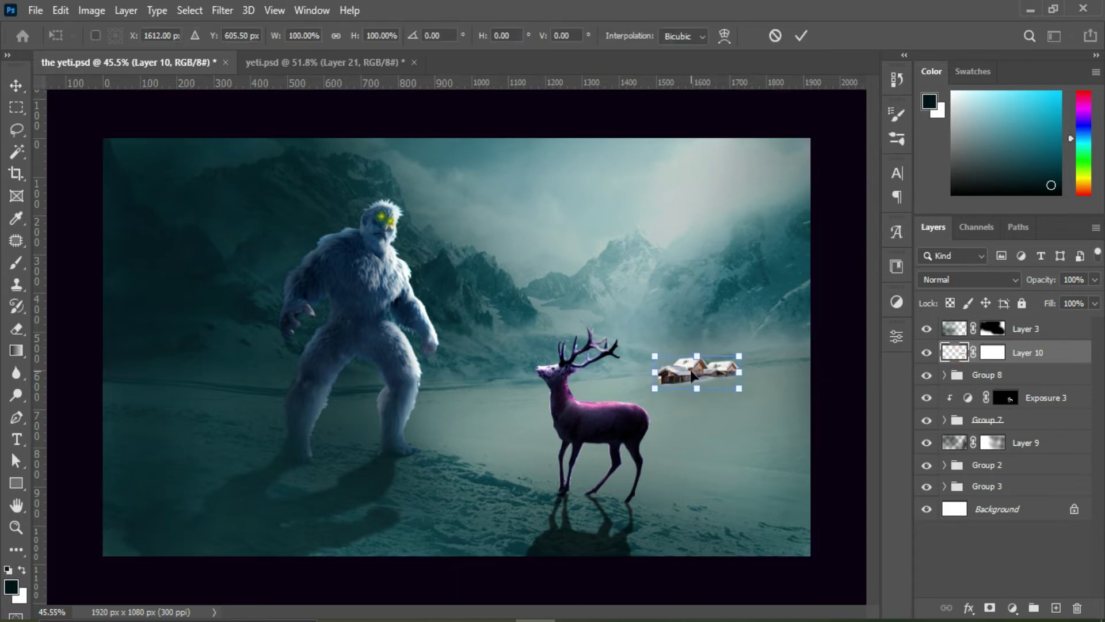
{"action": "left_click_drag", "start_coordinate": [692, 372], "coordinate": [726, 358]}
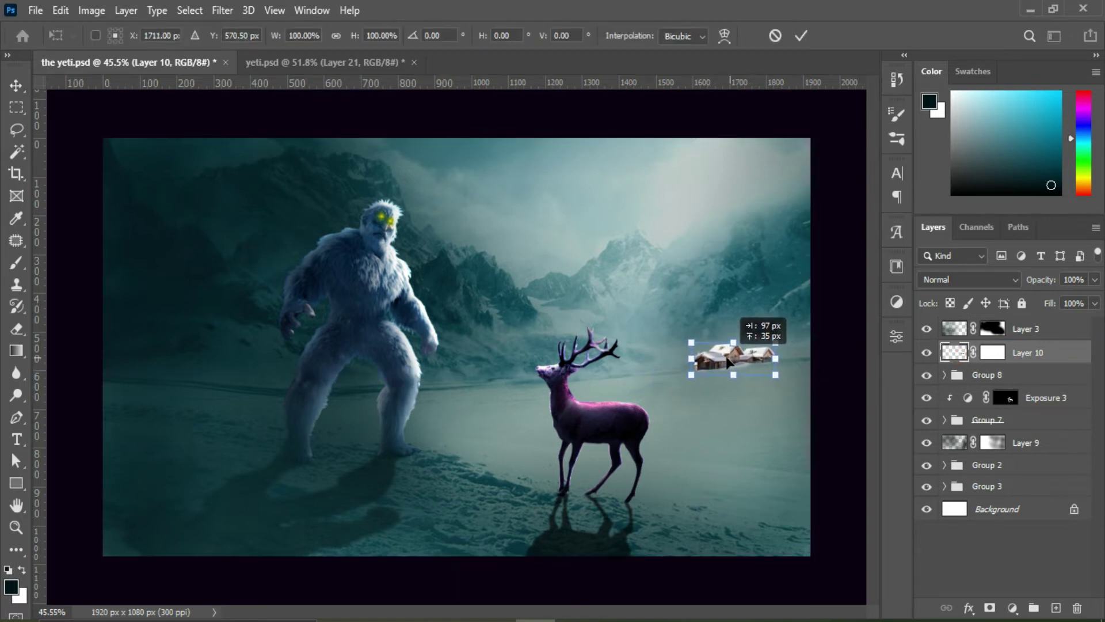
{"action": "left_click", "coordinate": [801, 36]}
Add horizontally flipped houses copies toward the antlers and beside the deer's head
{"action": "key", "text": "ctrl+j"}
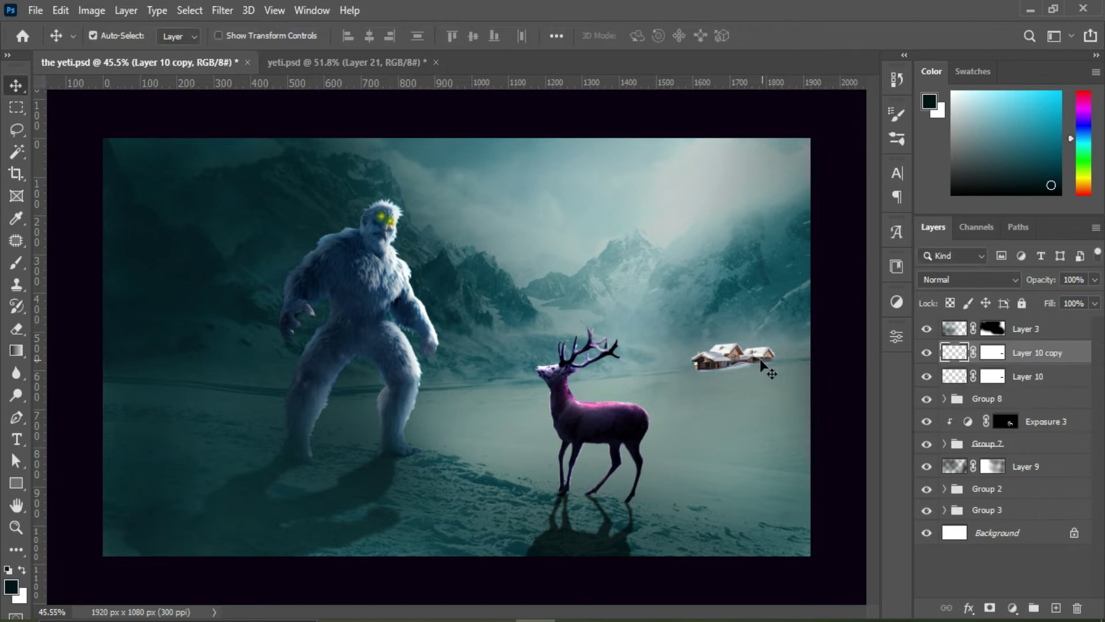
{"action": "left_click", "coordinate": [60, 10]}
{"action": "left_click", "coordinate": [325, 565]}
{"action": "key", "text": "ctrl+t"}
{"action": "left_click_drag", "start_coordinate": [741, 361], "coordinate": [662, 368]}
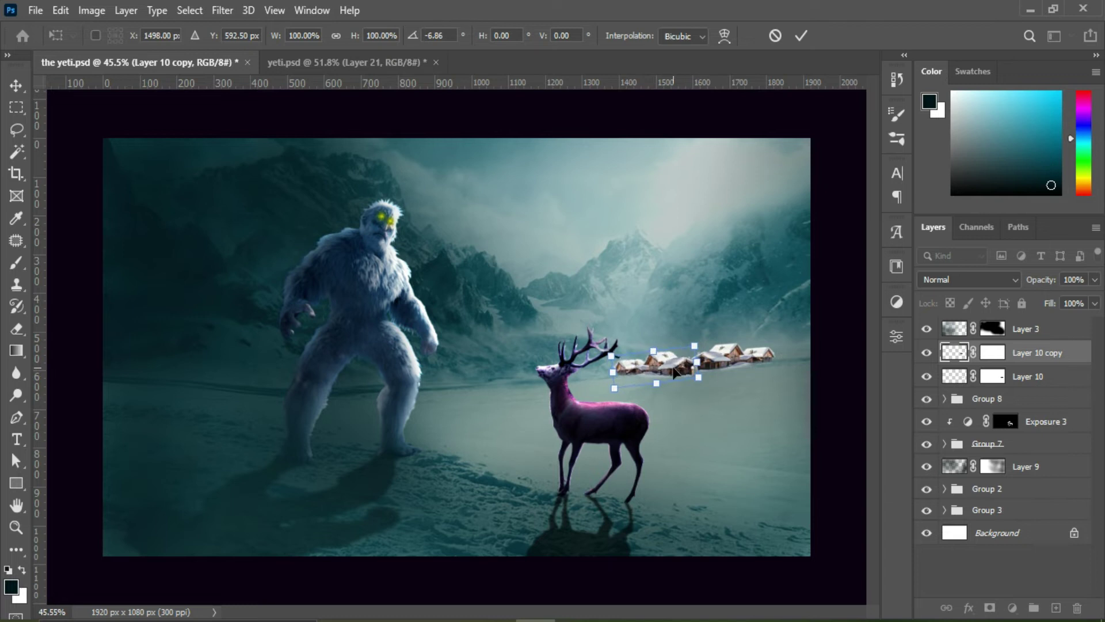
{"action": "key", "text": "Return"}
{"action": "left_click_drag", "start_coordinate": [656, 362], "coordinate": [587, 383]}
{"action": "left_click", "coordinate": [61, 11]}
{"action": "left_click", "coordinate": [325, 380]}
Move the house layers below Group 7 and line more copies along the horizon
{"action": "left_click", "coordinate": [1027, 400], "text": "shift"}
{"action": "left_click_drag", "start_coordinate": [1027, 399], "coordinate": [1013, 477]}
{"action": "key", "text": "ctrl+t"}
{"action": "left_click_drag", "start_coordinate": [601, 376], "coordinate": [495, 384]}
{"action": "key", "text": "Return"}
{"action": "mouse_move", "coordinate": [593, 346]}
{"action": "left_mouse_down"}
{"action": "mouse_move", "coordinate": [608, 382]}
{"action": "mouse_move", "coordinate": [804, 375]}
{"action": "left_mouse_up"}
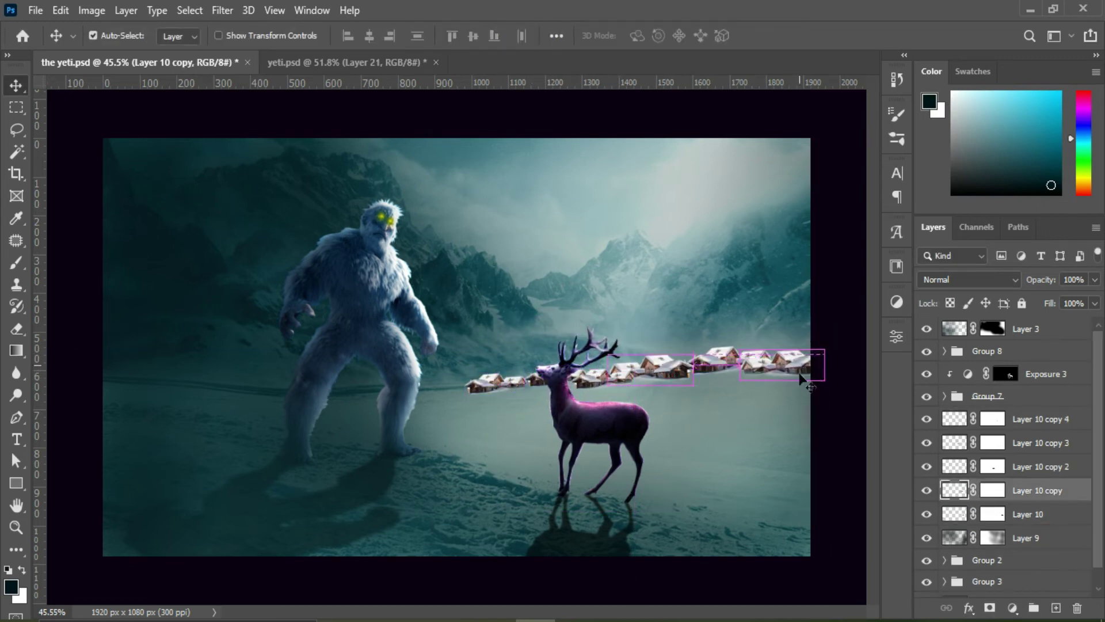
{"action": "left_click", "coordinate": [495, 385]}
{"action": "key", "text": "ctrl+t"}
{"action": "left_click", "coordinate": [801, 36]}
{"action": "left_click_drag", "start_coordinate": [489, 384], "coordinate": [498, 384]}
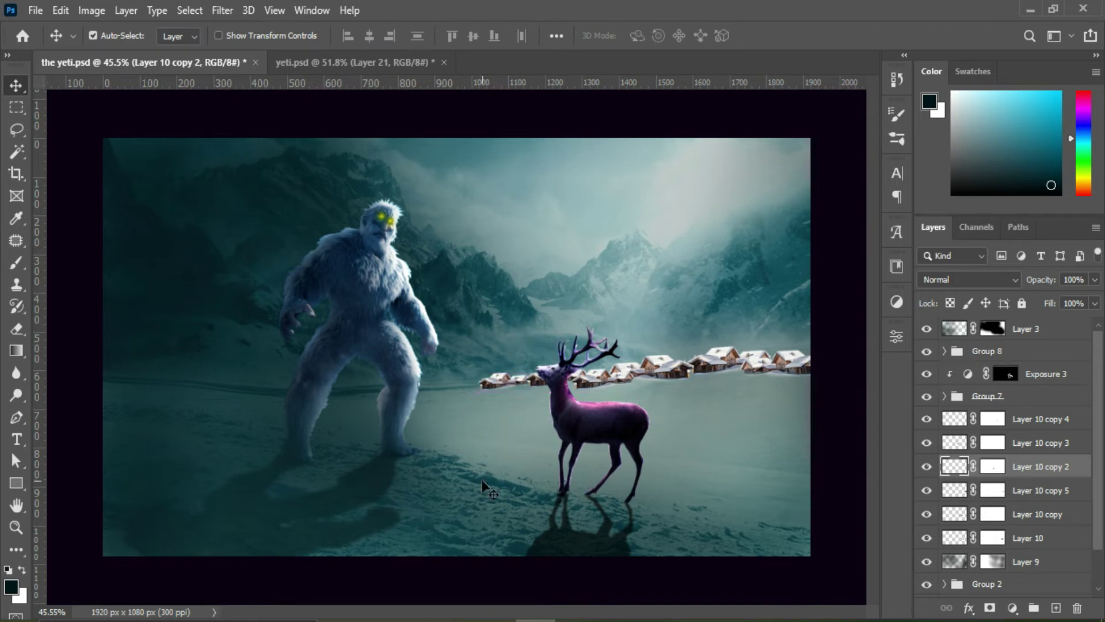
Group all the house layers and clip a Levels adjustment to the group
{"action": "left_click", "coordinate": [1015, 541], "text": "shift"}
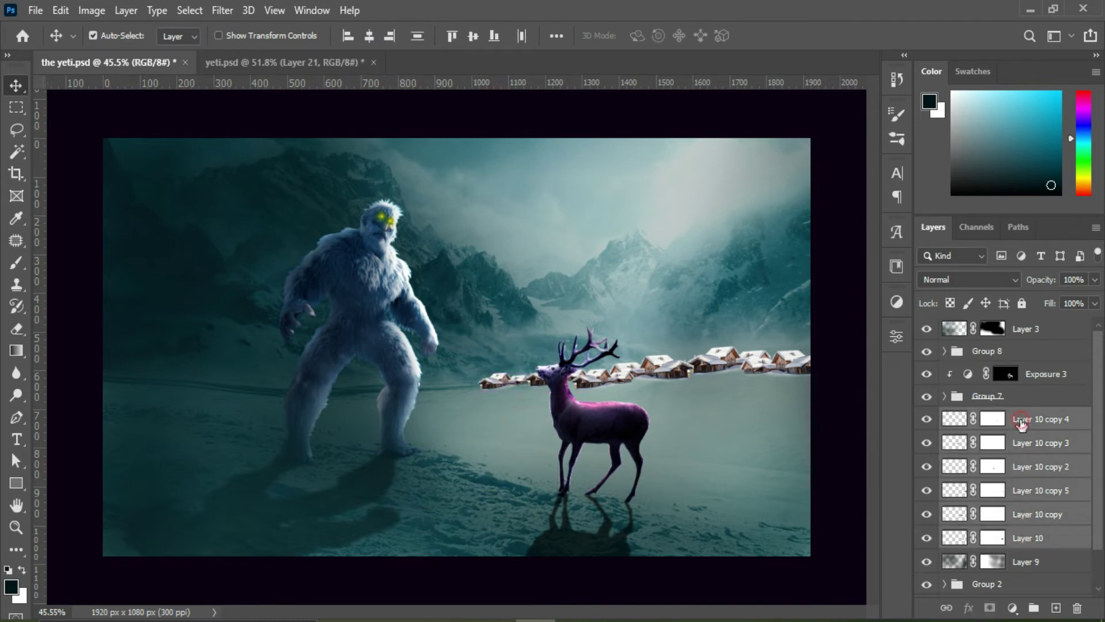
{"action": "key", "text": "ctrl+g"}
{"action": "left_click", "coordinate": [1012, 607]}
{"action": "left_click", "coordinate": [1018, 381]}
{"action": "key", "text": "ctrl+alt+g"}
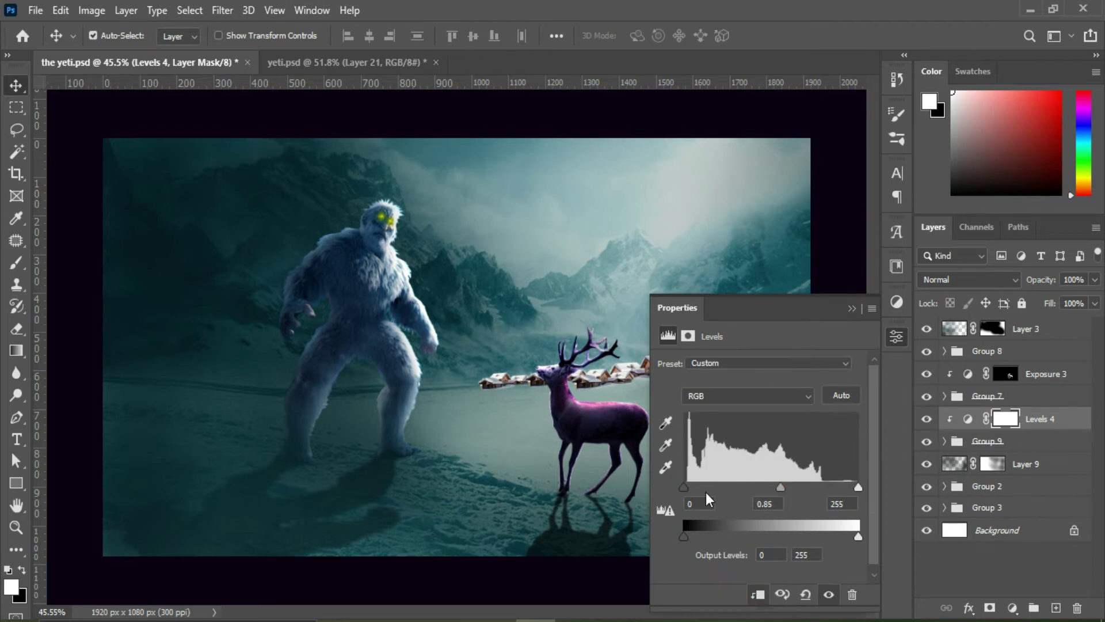
Add Hue/Saturation and a clipped Color Balance tinting the houses blue, then mask Group 9
{"action": "left_click", "coordinate": [1013, 608]}
{"action": "left_click", "coordinate": [1023, 443]}
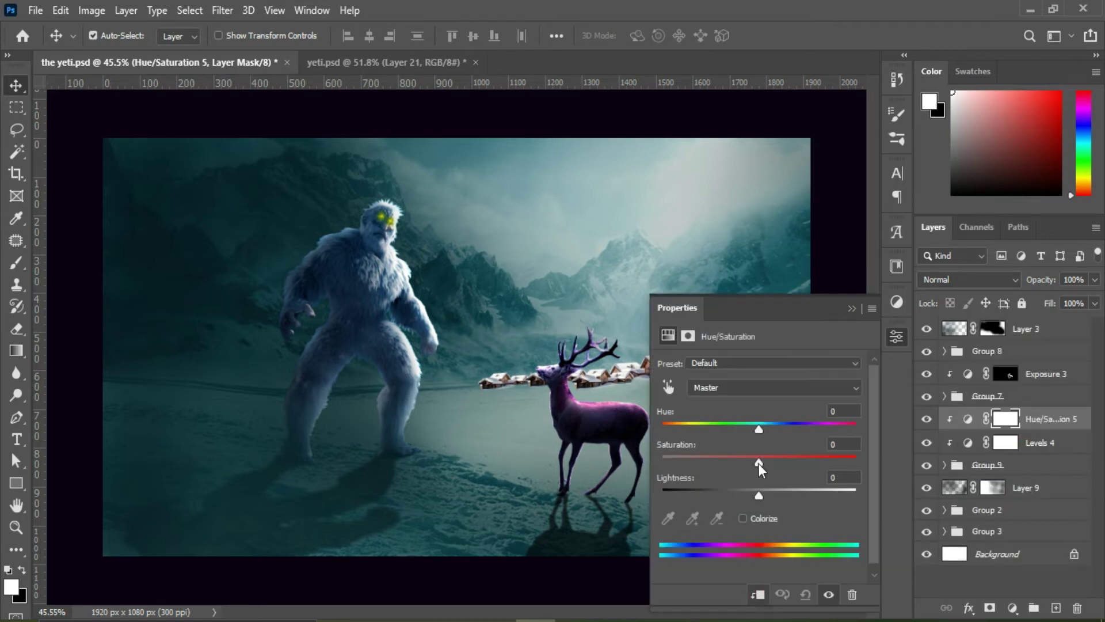
{"action": "left_click", "coordinate": [852, 311]}
{"action": "left_click", "coordinate": [1012, 607]}
{"action": "left_click", "coordinate": [1023, 455]}
{"action": "key", "text": "ctrl+alt+g"}
{"action": "left_click_drag", "start_coordinate": [737, 459], "coordinate": [745, 461]}
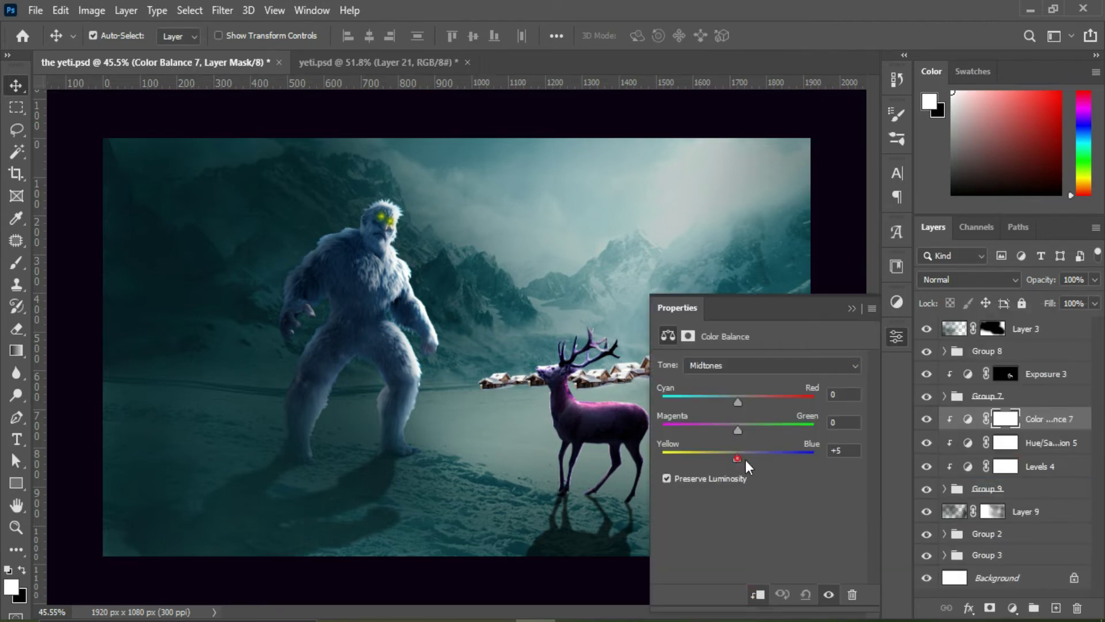
{"action": "left_click", "coordinate": [852, 309]}
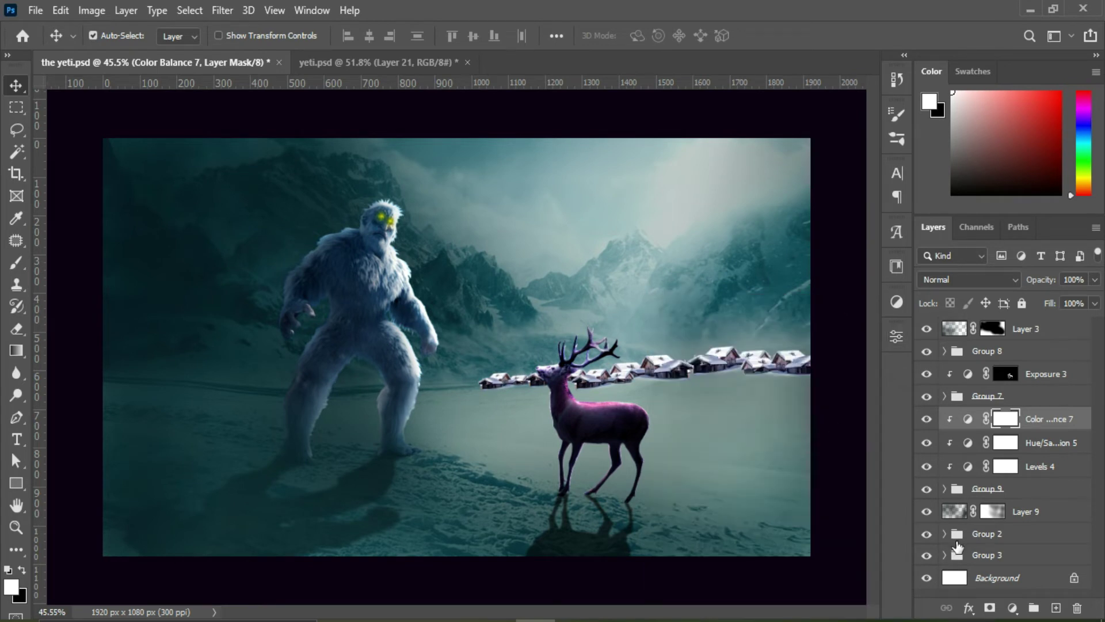
{"action": "left_click", "coordinate": [979, 488]}
{"action": "left_click", "coordinate": [13, 264]}
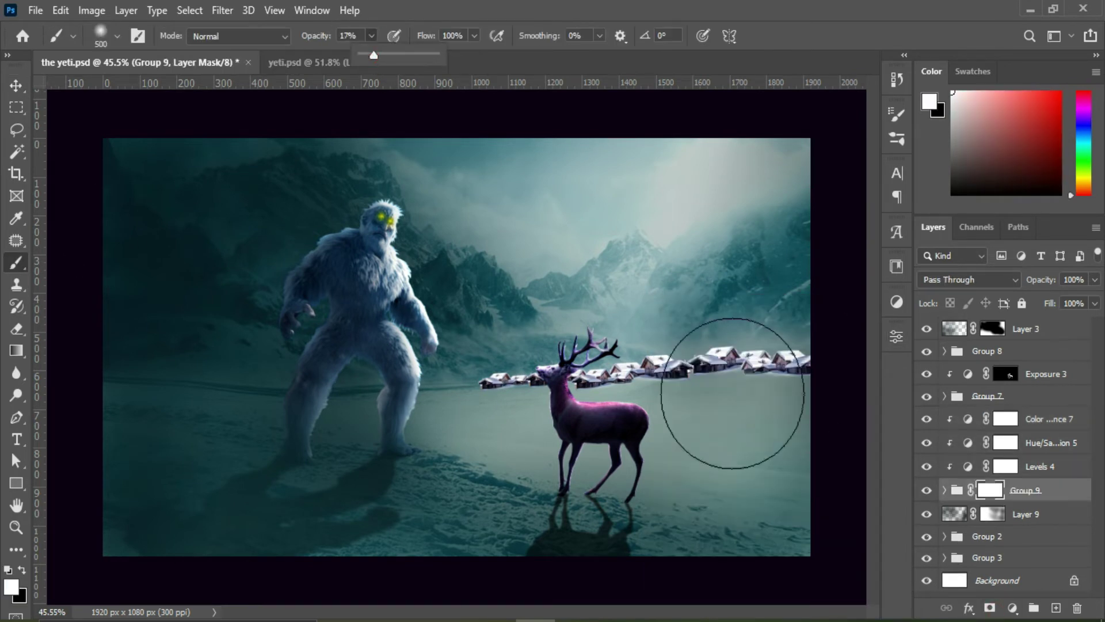
{"action": "key", "text": "x"}
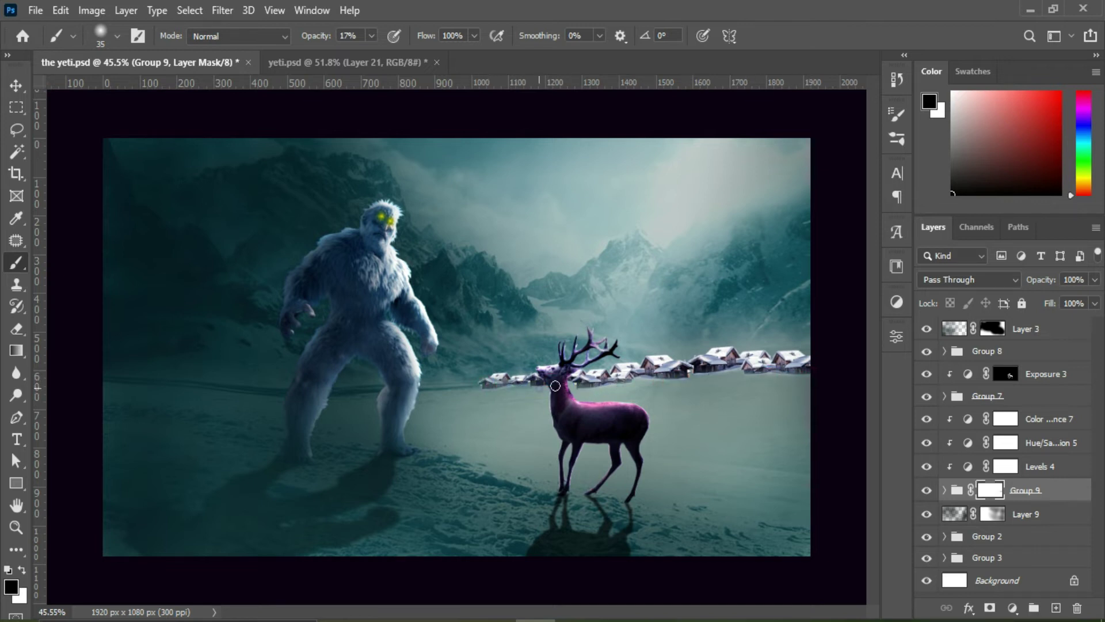
Paint teal mist along the village line on a new Layer 11
{"action": "left_click", "coordinate": [1030, 418]}
{"action": "left_click", "coordinate": [1055, 608]}
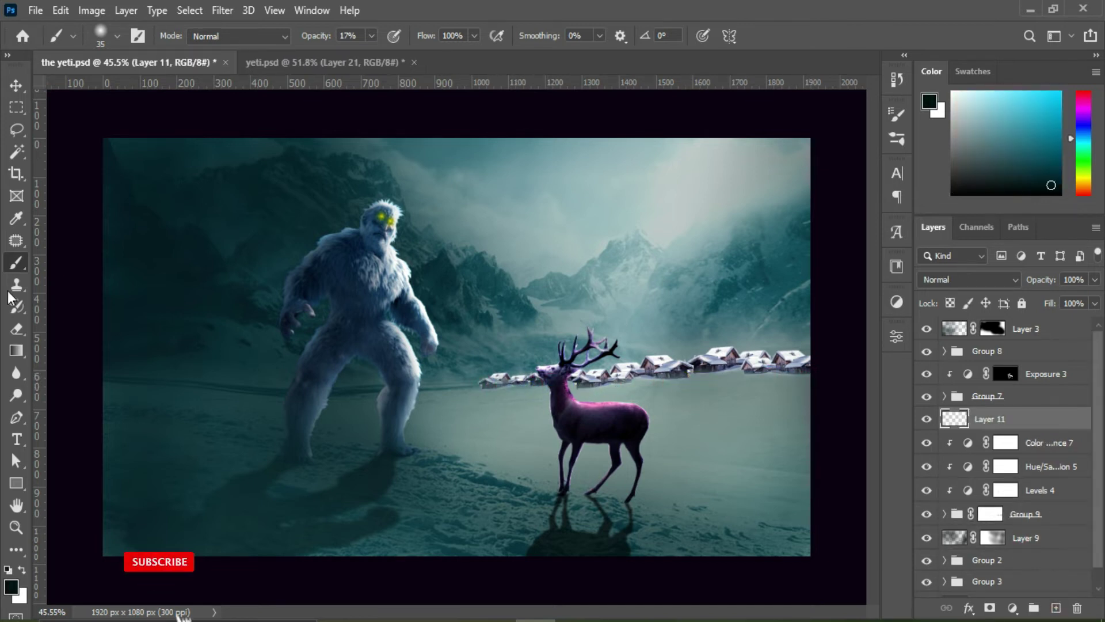
{"action": "key", "text": "i"}
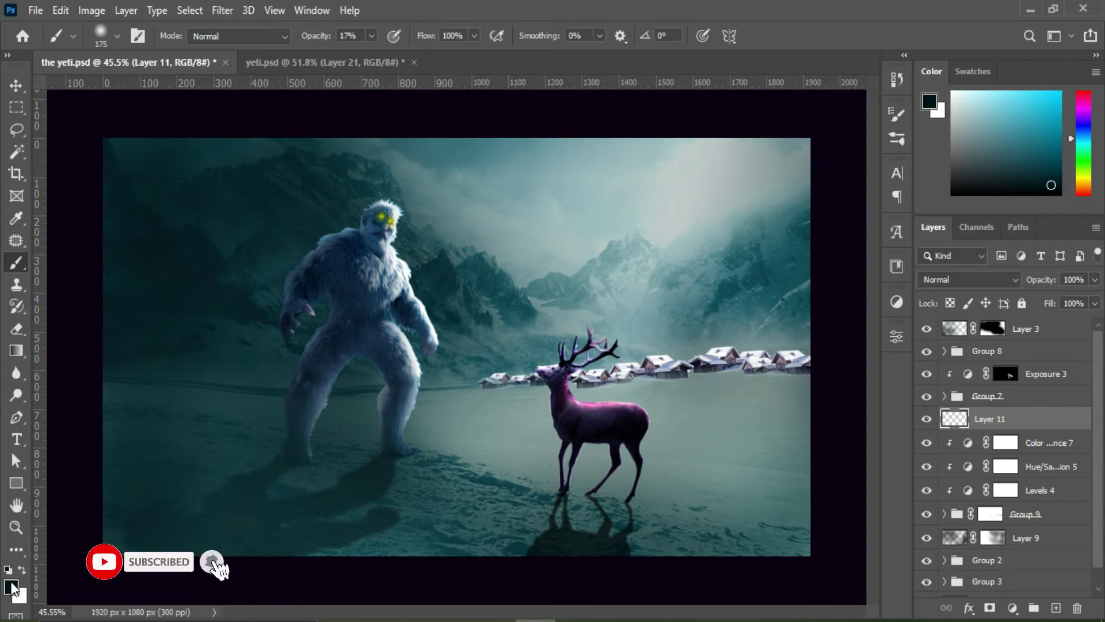
{"action": "left_click", "coordinate": [10, 586]}
{"action": "left_click_drag", "start_coordinate": [762, 319], "coordinate": [693, 315]}
{"action": "left_click", "coordinate": [978, 168]}
{"action": "key", "text": "b"}
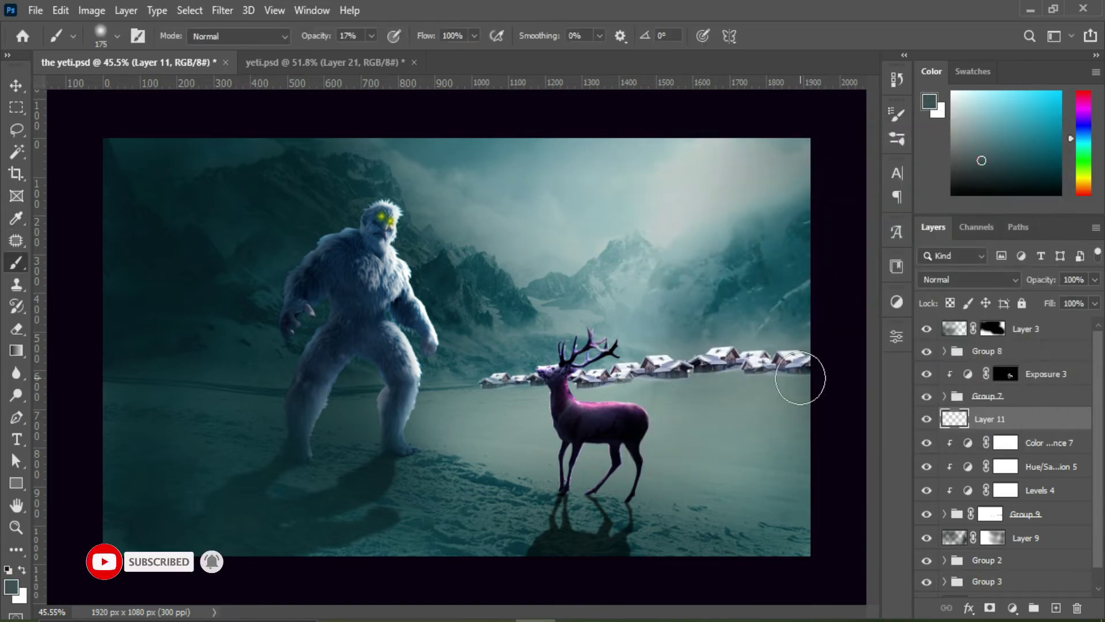
{"action": "left_click_drag", "start_coordinate": [796, 372], "coordinate": [486, 382]}
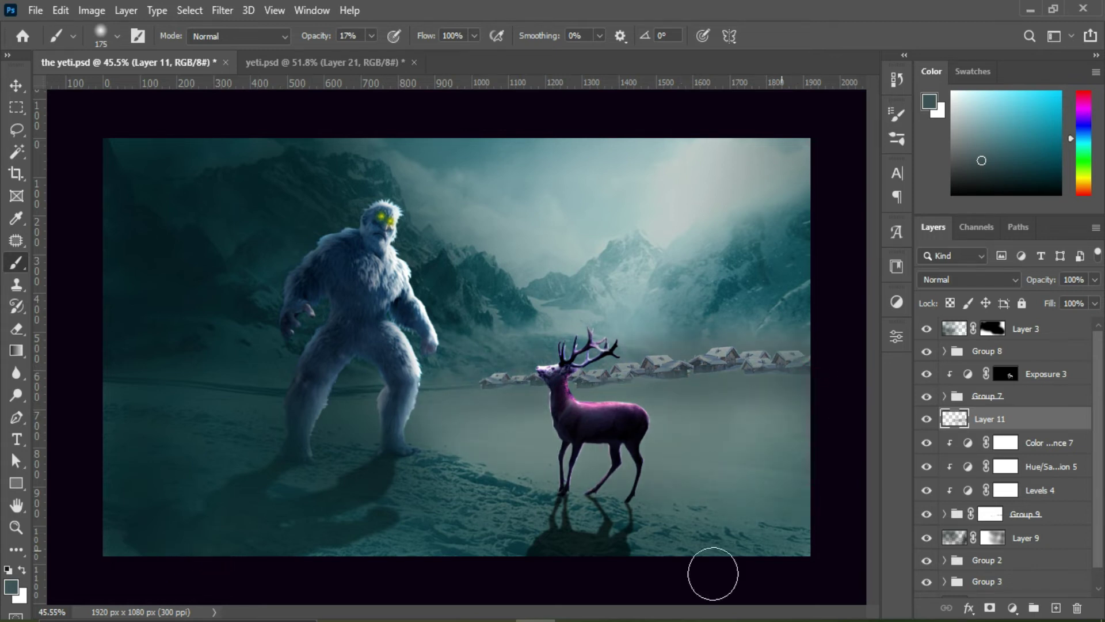
Target the Color Balance 7 layer in the Layers panel
{"action": "scroll", "coordinate": [666, 382], "scroll_direction": "up", "scroll_amount": 3}
{"action": "left_click", "coordinate": [990, 397]}
{"action": "left_click", "coordinate": [1015, 449]}
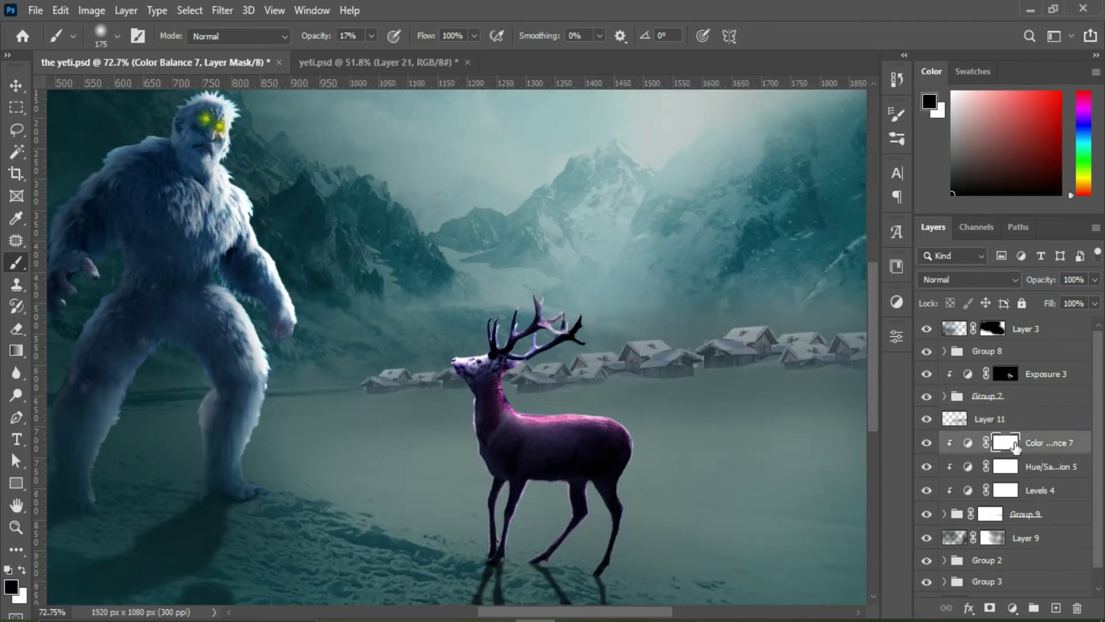
Add an orange Solid Color fill in Overlay mode, clipped to the layer below
{"action": "left_click", "coordinate": [1012, 607]}
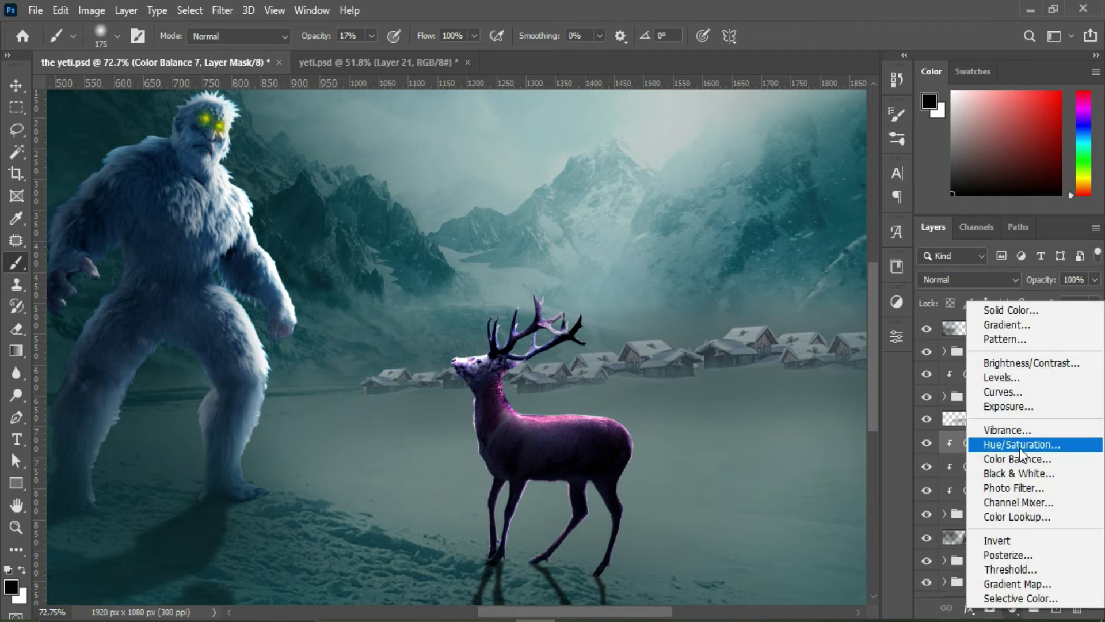
{"action": "left_click", "coordinate": [1010, 309]}
{"action": "left_click", "coordinate": [1021, 163]}
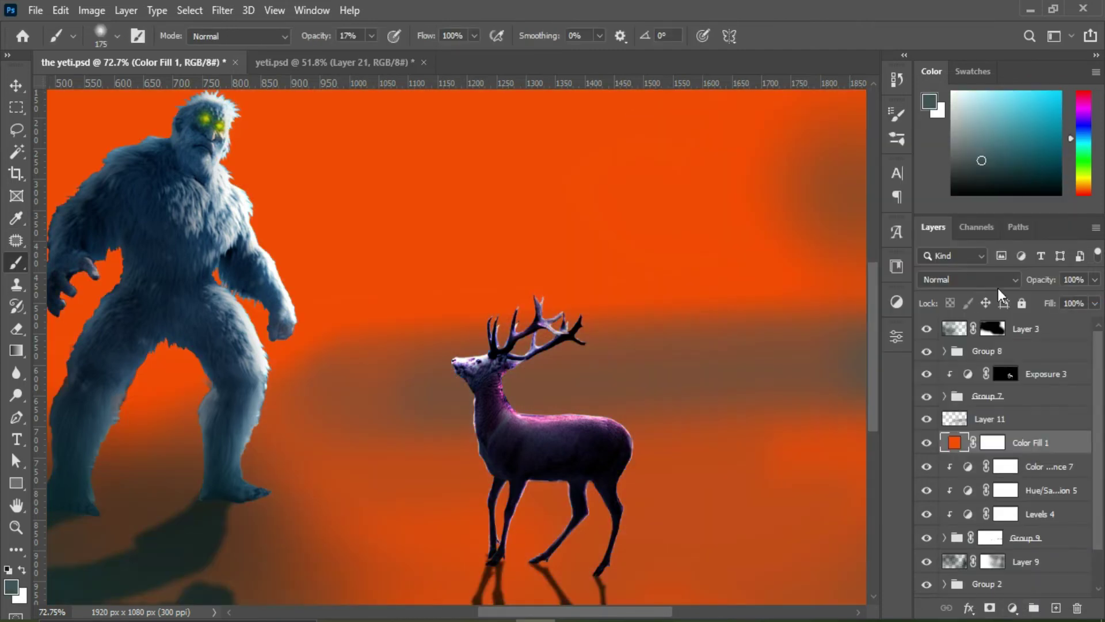
{"action": "left_click", "coordinate": [999, 291]}
{"action": "left_click", "coordinate": [953, 413]}
{"action": "right_click", "coordinate": [942, 337]}
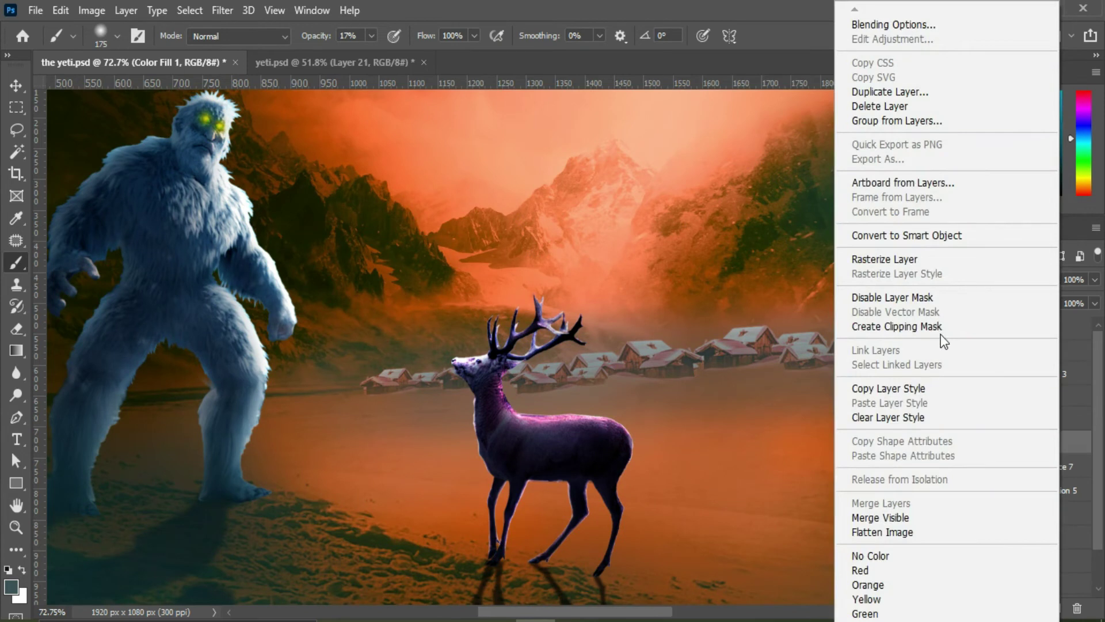
{"action": "left_click", "coordinate": [940, 330]}
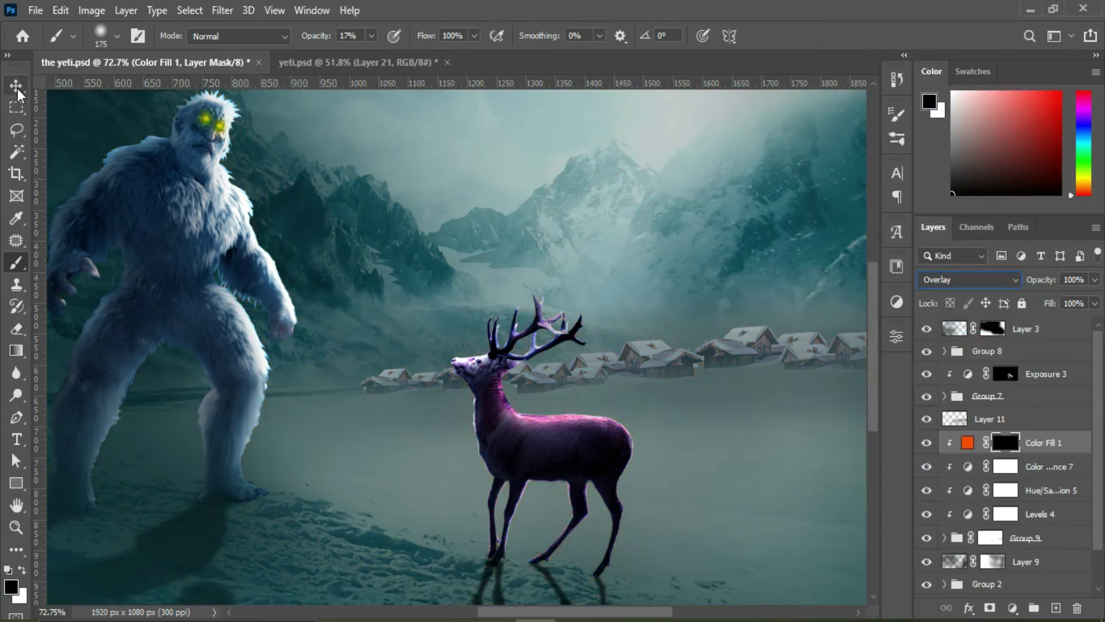
Paint white at full opacity on the fill's mask over the windows
{"action": "scroll", "coordinate": [831, 375], "scroll_direction": "up", "scroll_amount": 5}
{"action": "key", "text": "x"}
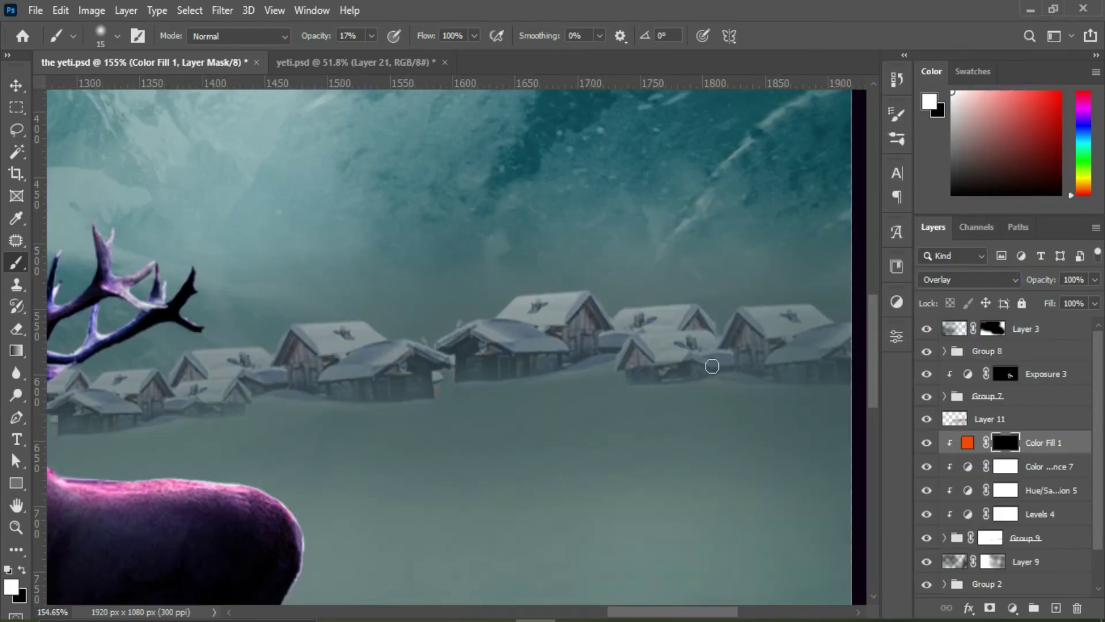
{"action": "key", "text": "0"}
{"action": "scroll", "coordinate": [233, 409], "scroll_direction": "down", "scroll_amount": 4}
{"action": "scroll", "coordinate": [554, 398], "scroll_direction": "up", "scroll_amount": 3}
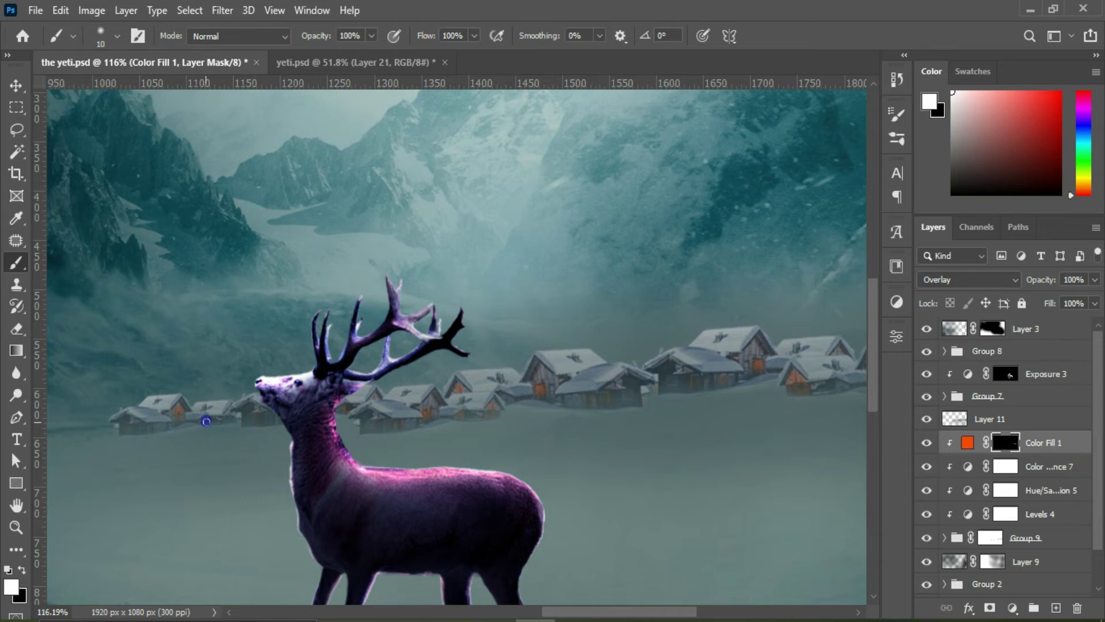
{"action": "scroll", "coordinate": [206, 421], "scroll_direction": "down", "scroll_amount": 4}
Add a new empty layer and choose a bright orange painting colour
{"action": "key", "text": "ctrl+shift+alt+n"}
{"action": "left_click", "coordinate": [12, 592]}
{"action": "left_click", "coordinate": [863, 367]}
{"action": "left_click", "coordinate": [809, 225]}
Brush orange light onto the cabin windows on Layer 12 with a slightly larger brush
{"action": "left_click", "coordinate": [997, 164]}
{"action": "key", "text": "b"}
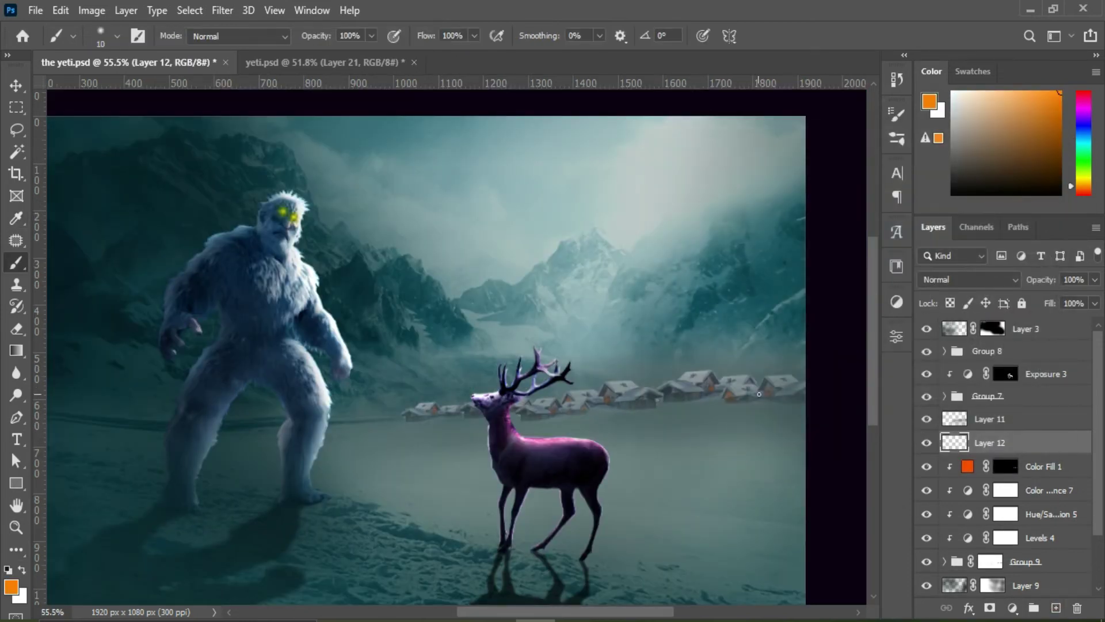
{"action": "scroll", "coordinate": [742, 398], "scroll_direction": "up", "scroll_amount": 2}
{"action": "scroll", "coordinate": [742, 397], "scroll_direction": "up", "scroll_amount": 2}
{"action": "scroll", "coordinate": [743, 397], "scroll_direction": "up", "scroll_amount": 1}
{"action": "key", "text": "bracketright"}
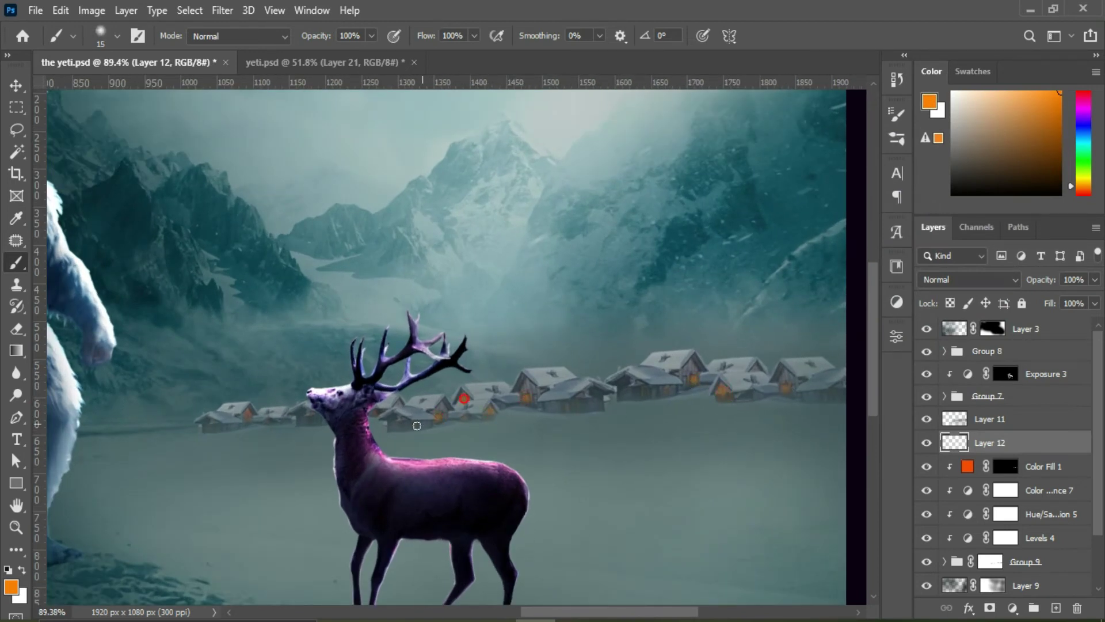
{"action": "scroll", "coordinate": [752, 419], "scroll_direction": "down", "scroll_amount": 4}
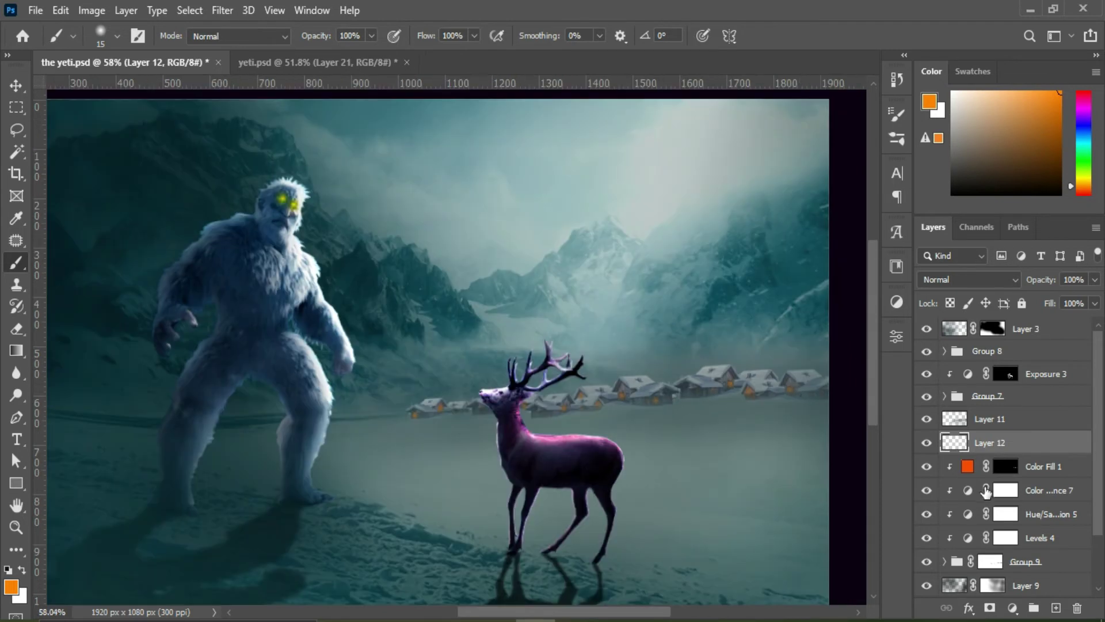
Add Layer 13 in Overlay blend mode with a warm near-white painting colour
{"action": "left_click", "coordinate": [1055, 608]}
{"action": "left_click", "coordinate": [19, 584]}
{"action": "left_click", "coordinate": [655, 171]}
{"action": "left_click", "coordinate": [996, 165]}
{"action": "scroll", "coordinate": [806, 397], "scroll_direction": "up", "scroll_amount": 1}
{"action": "left_click", "coordinate": [967, 279]}
{"action": "left_click", "coordinate": [958, 209]}
{"action": "left_click", "coordinate": [957, 282]}
{"action": "left_click", "coordinate": [935, 396]}
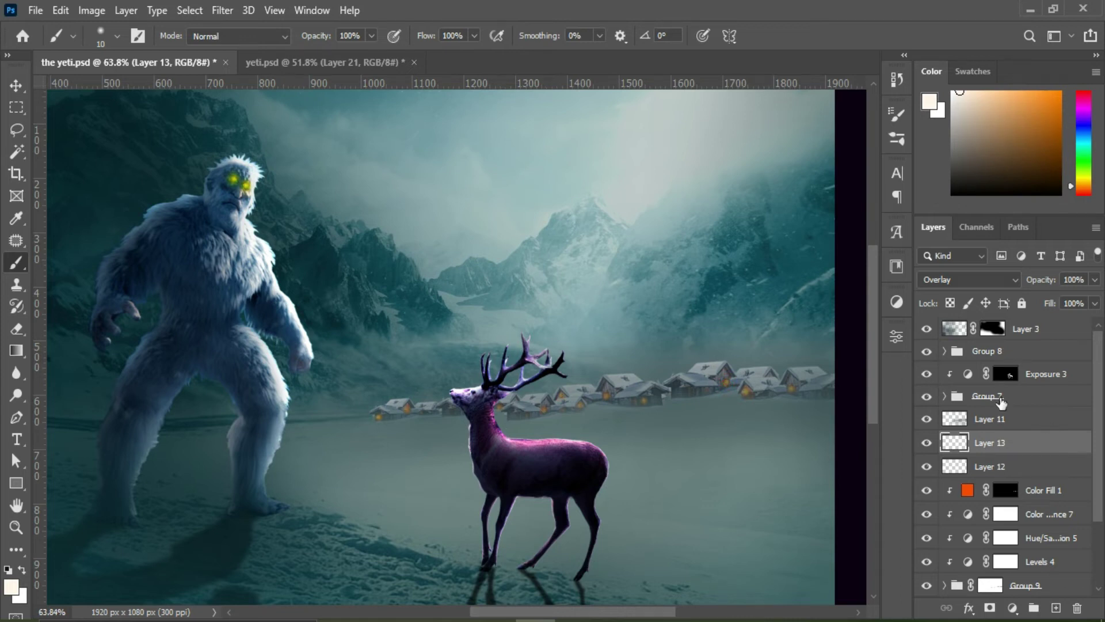
{"action": "scroll", "coordinate": [1053, 489], "scroll_direction": "down", "scroll_amount": 1}
{"action": "left_click", "coordinate": [1012, 608]}
Add a strong darkening Exposure, invert its mask, and paint it over the right-hand houses
{"action": "left_click", "coordinate": [1001, 405]}
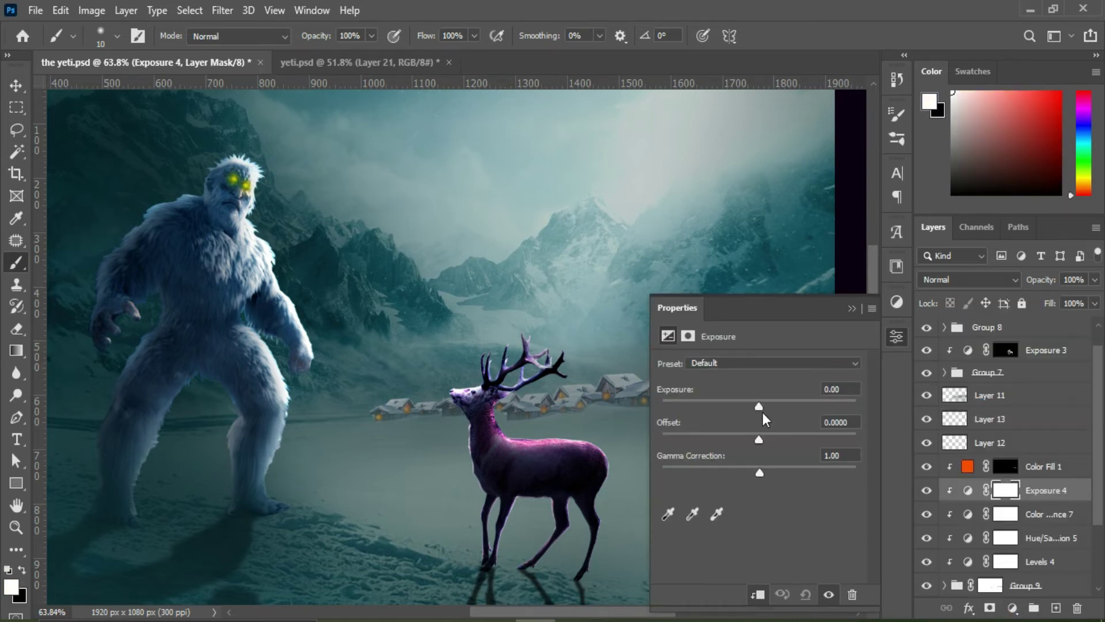
{"action": "left_click_drag", "start_coordinate": [758, 406], "coordinate": [682, 405]}
{"action": "left_click", "coordinate": [851, 309]}
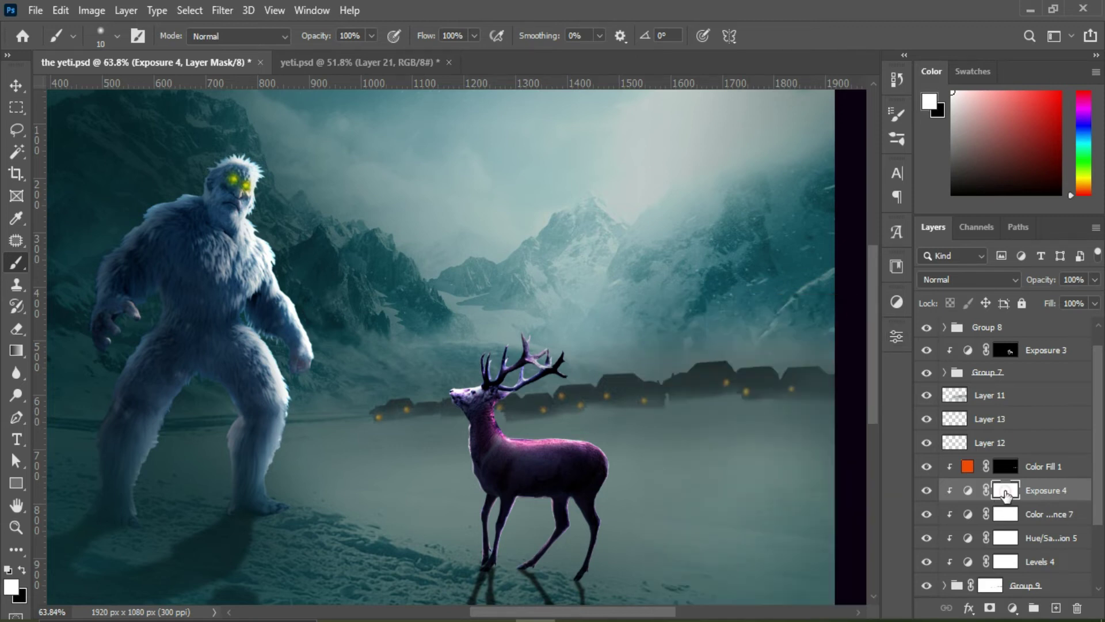
{"action": "key", "text": "ctrl+i"}
{"action": "left_click", "coordinate": [372, 36]}
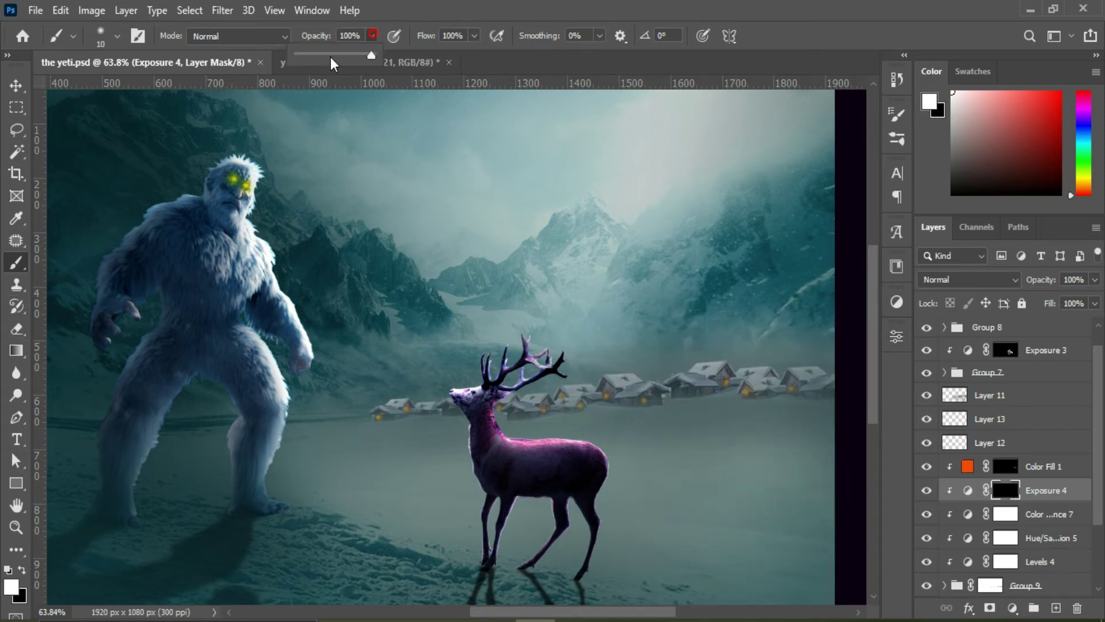
{"action": "scroll", "coordinate": [806, 380], "scroll_direction": "up", "scroll_amount": 4}
{"action": "key", "text": "bracketright"}
{"action": "key", "text": "bracketright"}
{"action": "key", "text": "bracketright"}
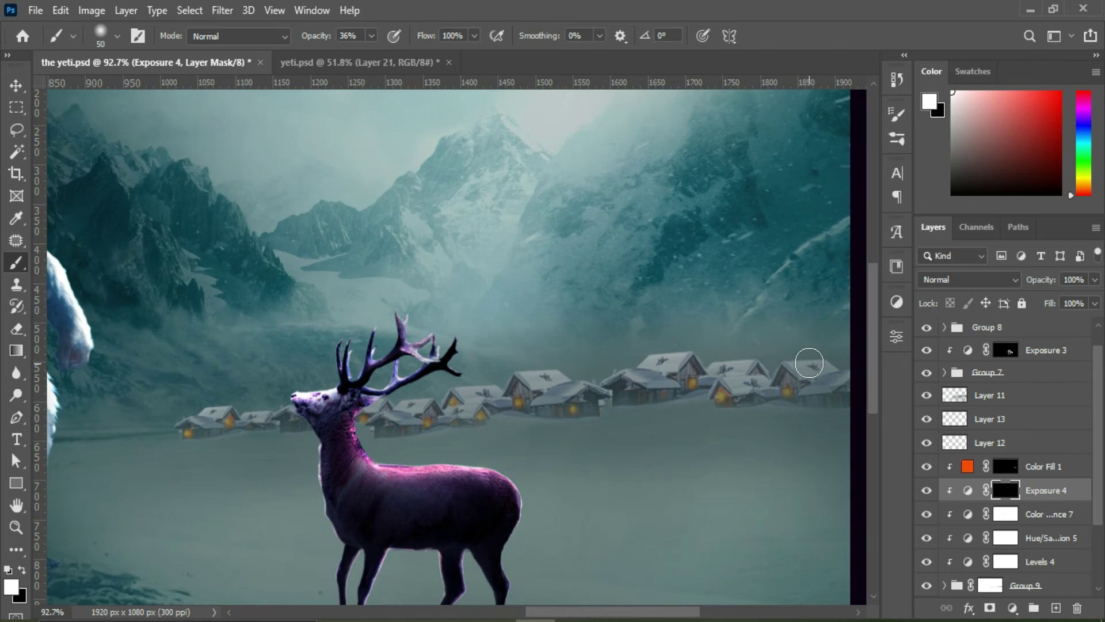
{"action": "left_click_drag", "start_coordinate": [802, 363], "coordinate": [817, 367]}
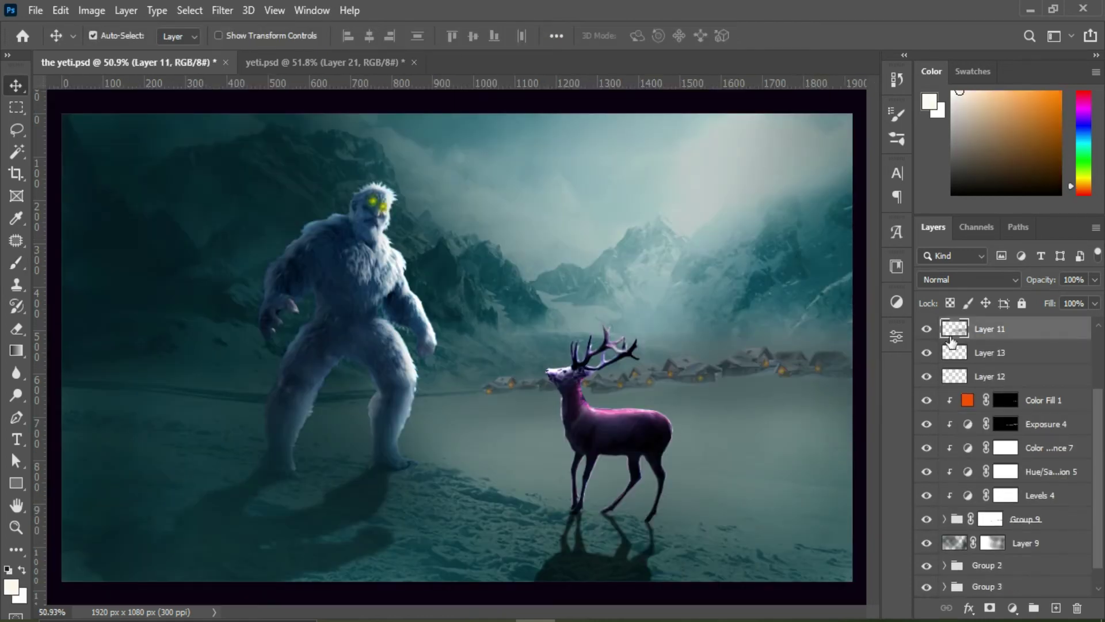
Delete Layer 11 after comparing its effect
{"action": "left_click", "coordinate": [927, 329]}
{"action": "left_click", "coordinate": [927, 329]}
{"action": "key", "text": "Delete"}
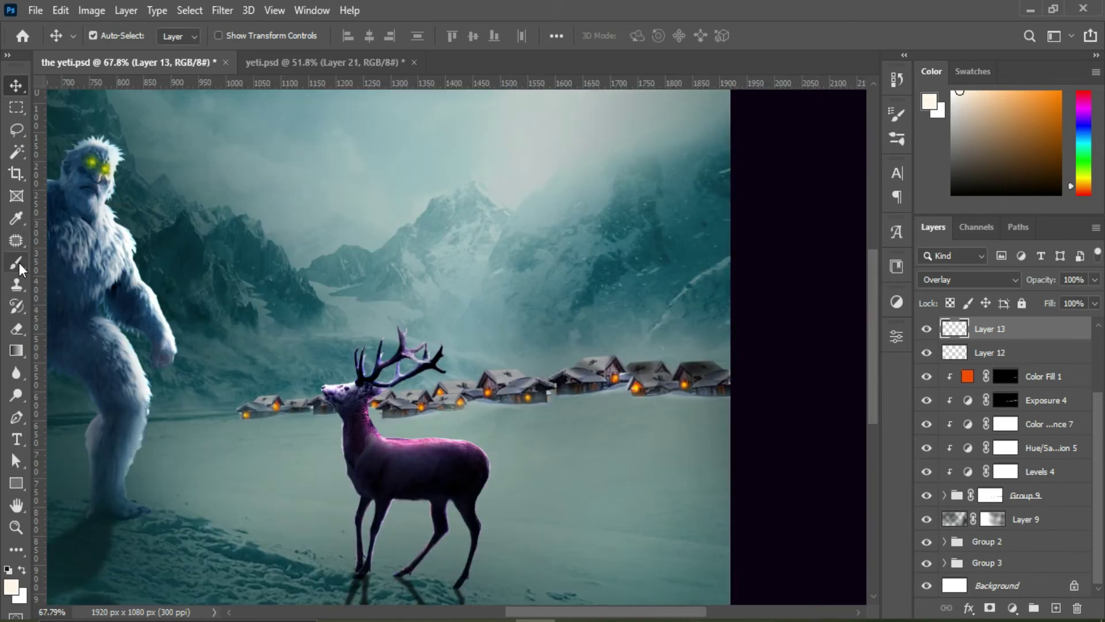
Paint the Exposure 4 mask at 14% over the horizon houses; lower its opacity to ~73%
{"action": "left_click", "coordinate": [18, 265]}
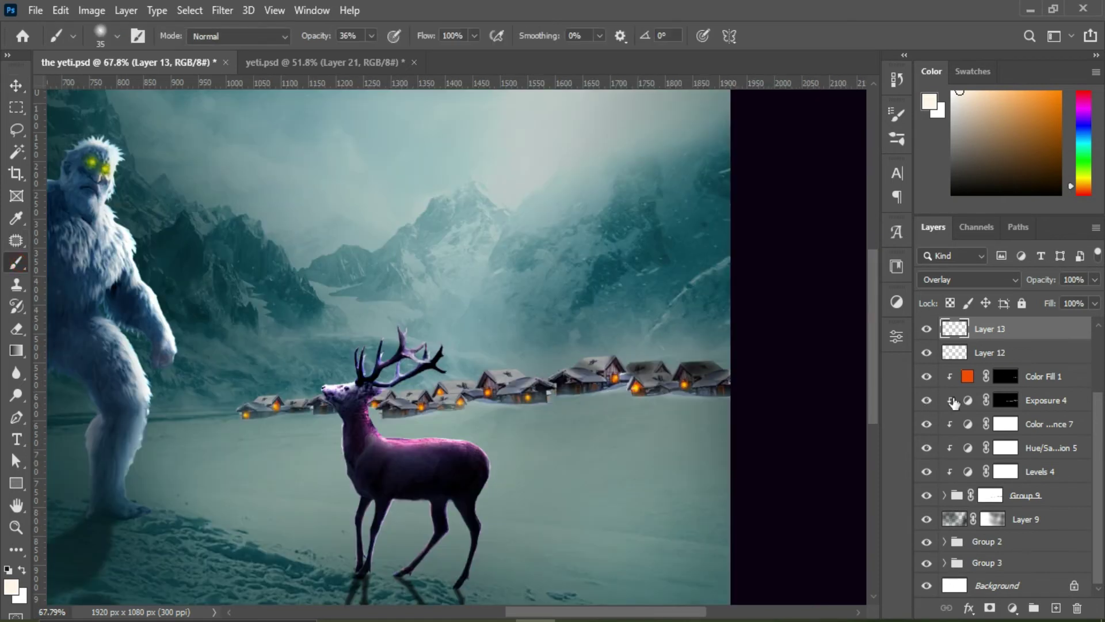
{"action": "left_click", "coordinate": [1006, 409]}
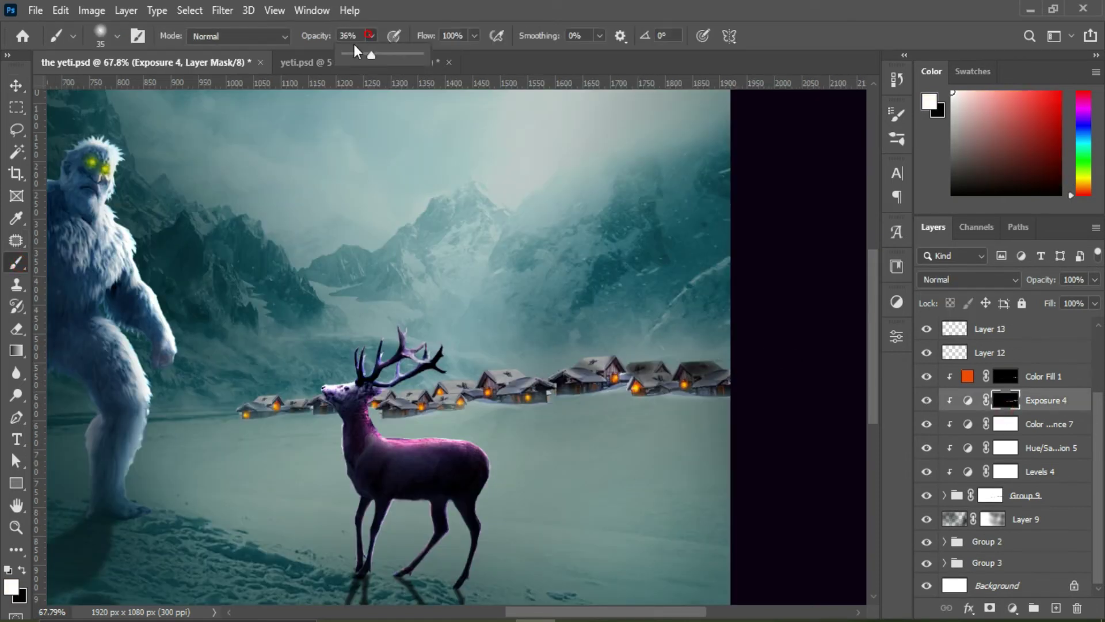
{"action": "left_click_drag", "start_coordinate": [351, 59], "coordinate": [354, 54]}
{"action": "left_click_drag", "start_coordinate": [658, 361], "coordinate": [537, 384]}
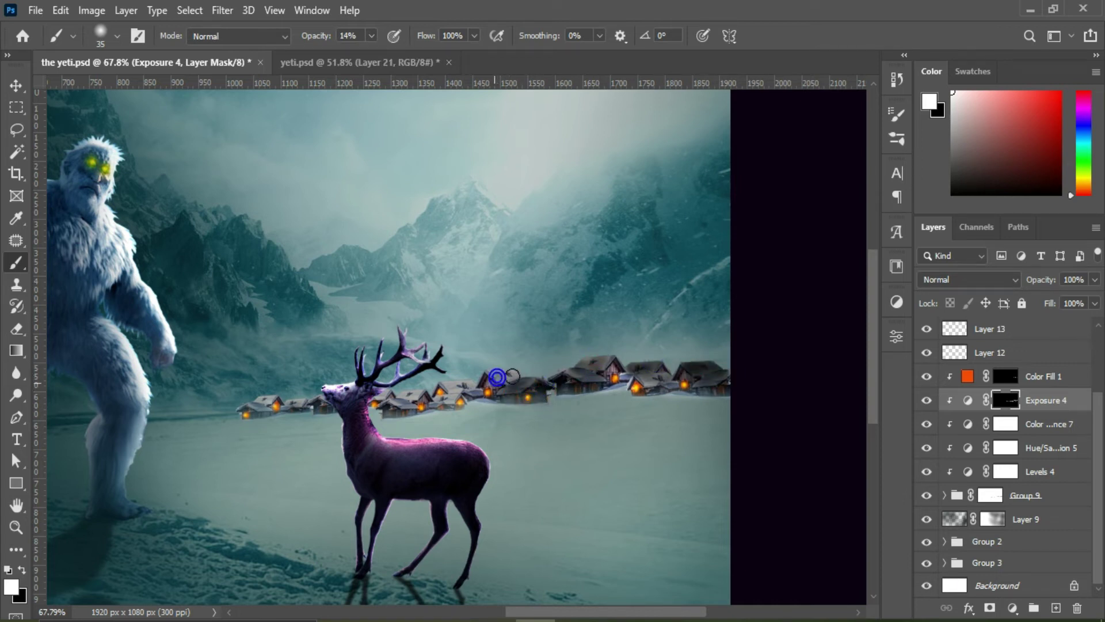
{"action": "left_click_drag", "start_coordinate": [470, 405], "coordinate": [315, 402]}
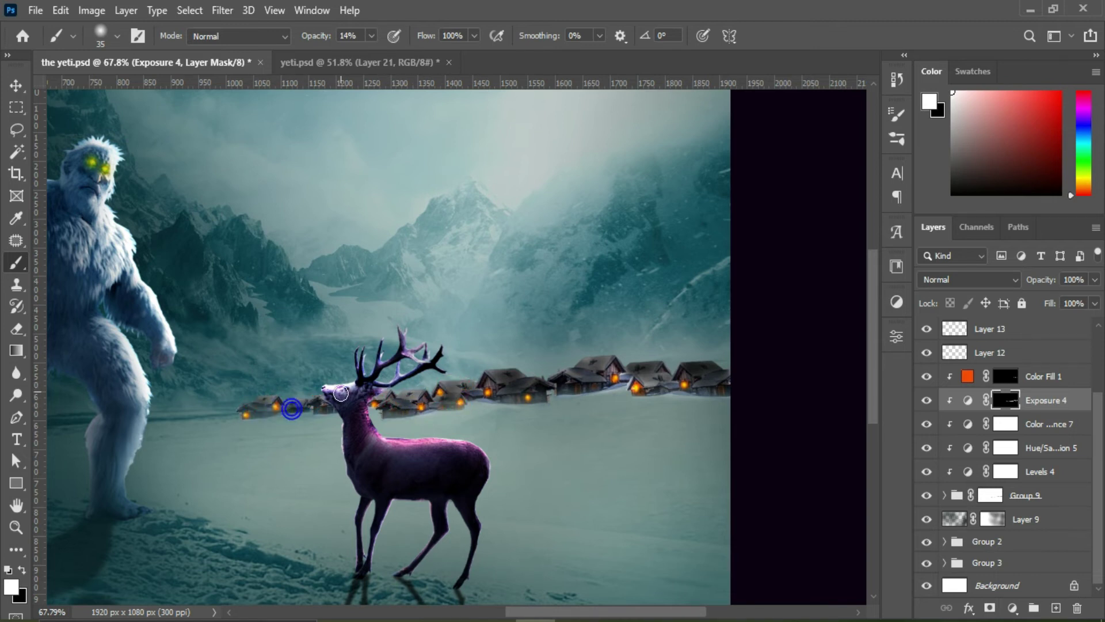
{"action": "key", "text": "ctrl+0"}
{"action": "left_click", "coordinate": [968, 399]}
{"action": "left_click", "coordinate": [1095, 279]}
{"action": "left_click_drag", "start_coordinate": [1075, 299], "coordinate": [1065, 302]}
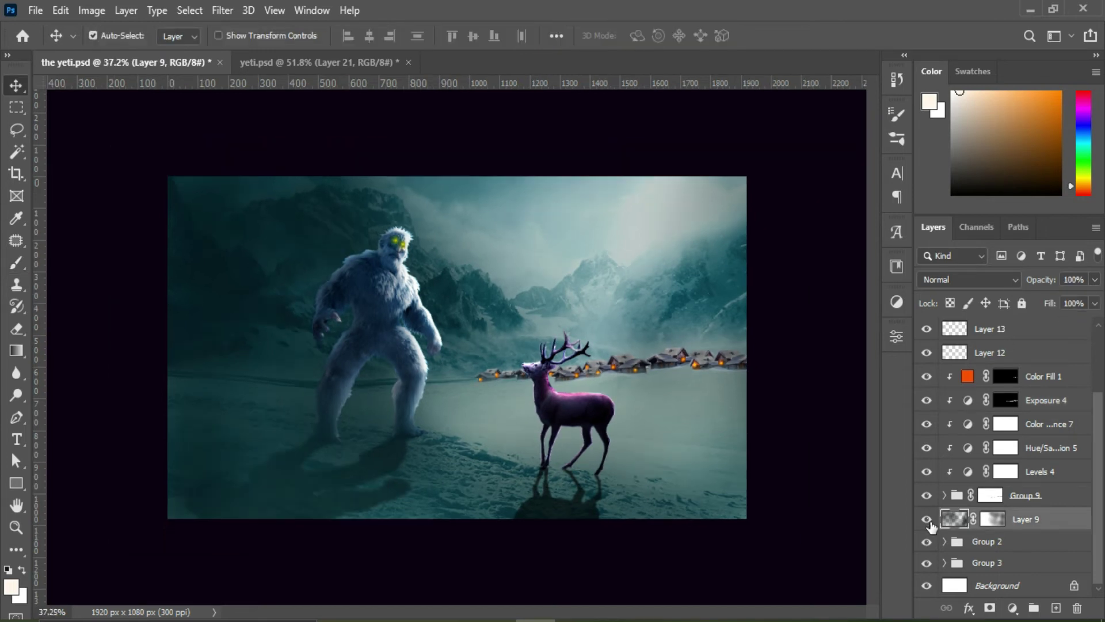
Add a masked colorizing Hue/Saturation in Group 2 and paint orange glow onto the snow
{"action": "left_click", "coordinate": [927, 519]}
{"action": "left_click", "coordinate": [944, 540]}
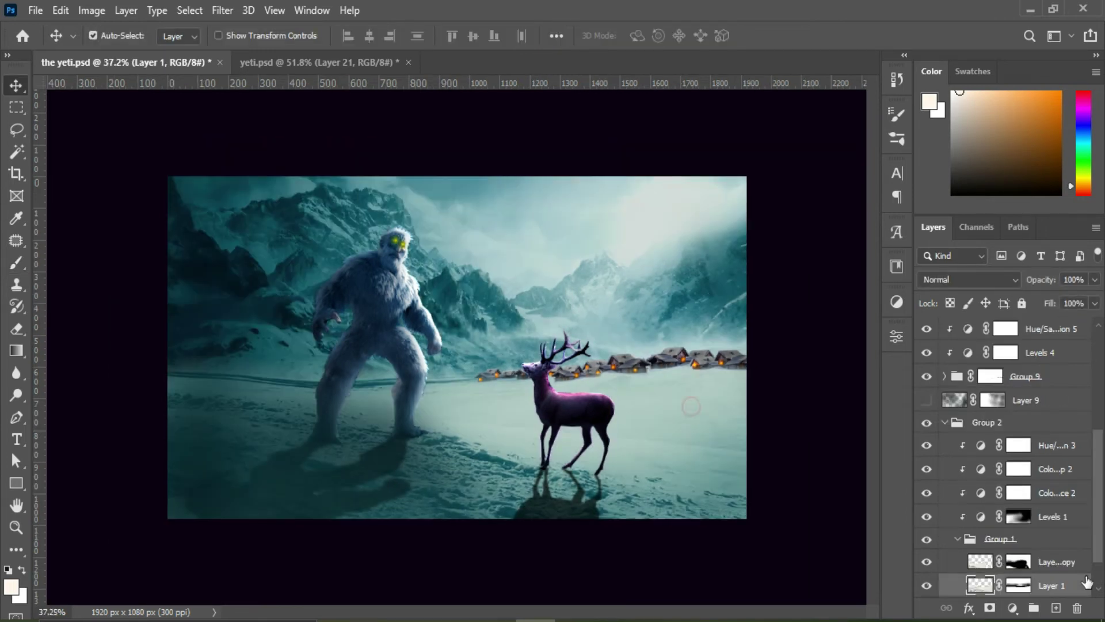
{"action": "left_click", "coordinate": [742, 518]}
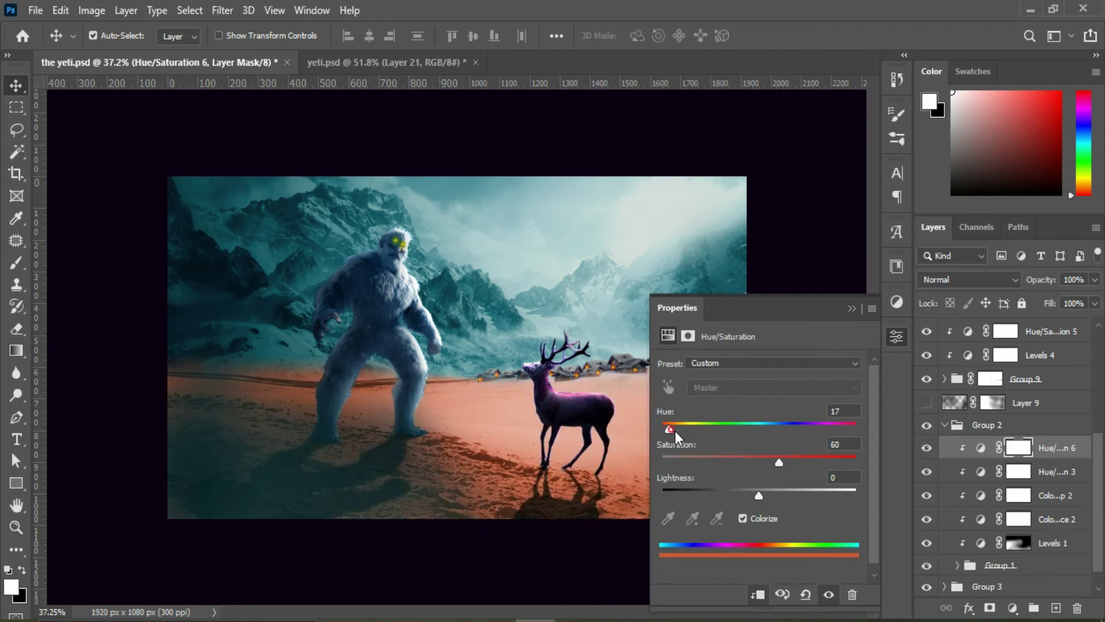
{"action": "key", "text": "ctrl+i"}
{"action": "scroll", "coordinate": [497, 358], "scroll_direction": "up", "scroll_amount": 2}
{"action": "key", "text": "b"}
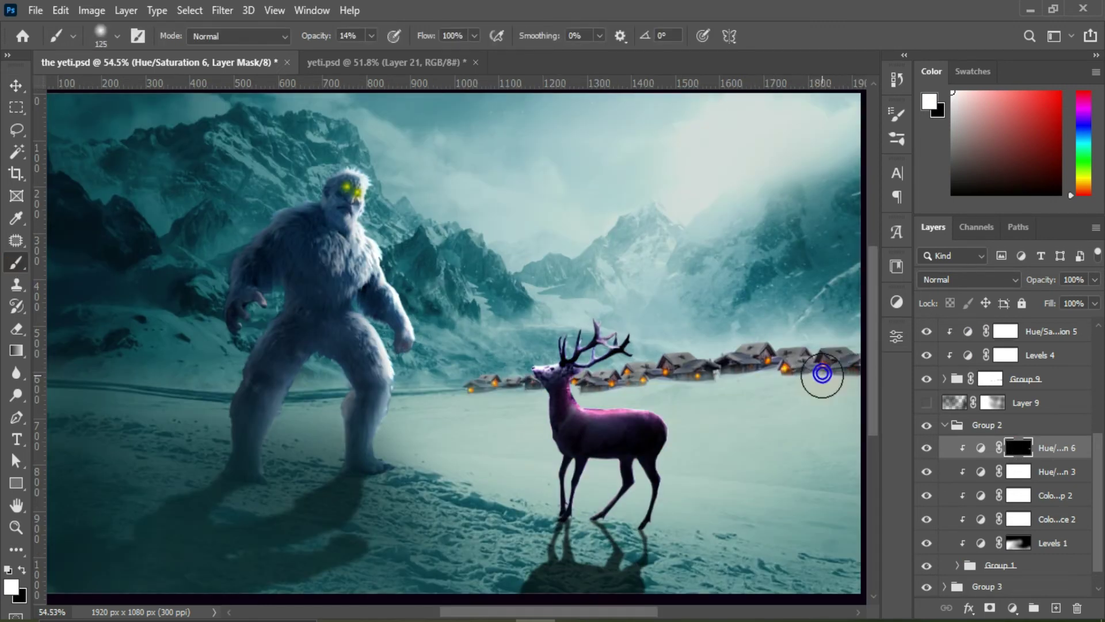
{"action": "mouse_move", "coordinate": [771, 377]}
{"action": "left_mouse_down"}
{"action": "mouse_move", "coordinate": [484, 391]}
{"action": "mouse_move", "coordinate": [683, 377]}
{"action": "left_mouse_up"}
{"action": "scroll", "coordinate": [473, 374], "scroll_direction": "down", "scroll_amount": 3}
{"action": "scroll", "coordinate": [291, 288], "scroll_direction": "up", "scroll_amount": 1}
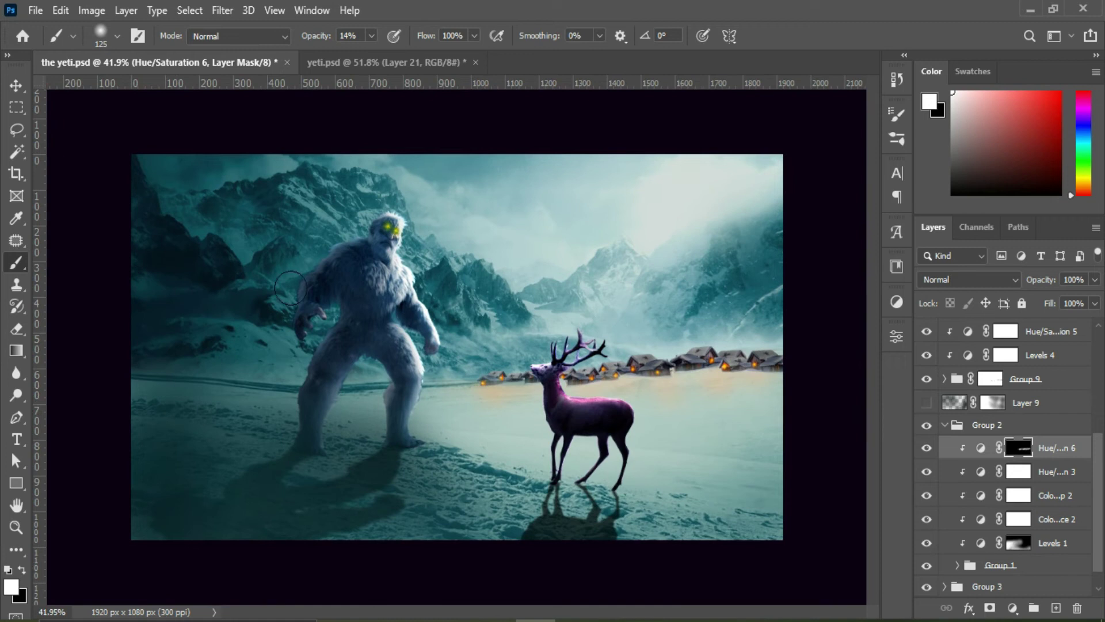
Paint black on Layer 9's mask to reduce its darkening around the yeti's legs
{"action": "left_click", "coordinate": [926, 402]}
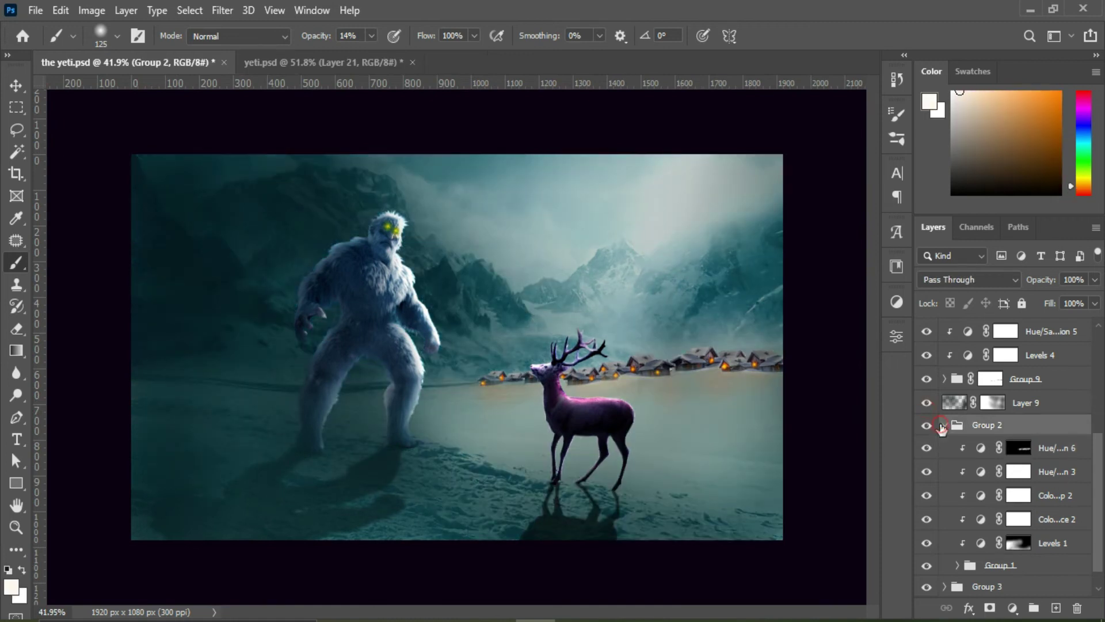
{"action": "left_click", "coordinate": [992, 402]}
{"action": "key", "text": "x"}
{"action": "key", "text": "x"}
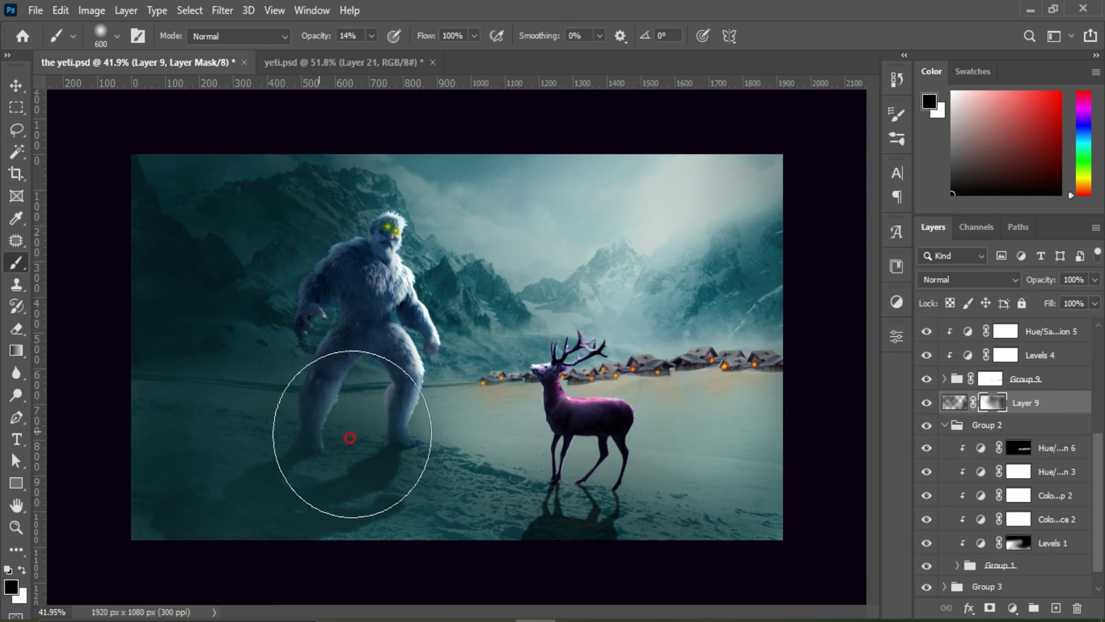
{"action": "left_click_drag", "start_coordinate": [350, 435], "coordinate": [325, 384]}
{"action": "left_click", "coordinate": [1012, 608]}
Add a black-masked Exposure adjustment and brush darkening onto the ground around the deer and houses
{"action": "left_click", "coordinate": [1016, 415]}
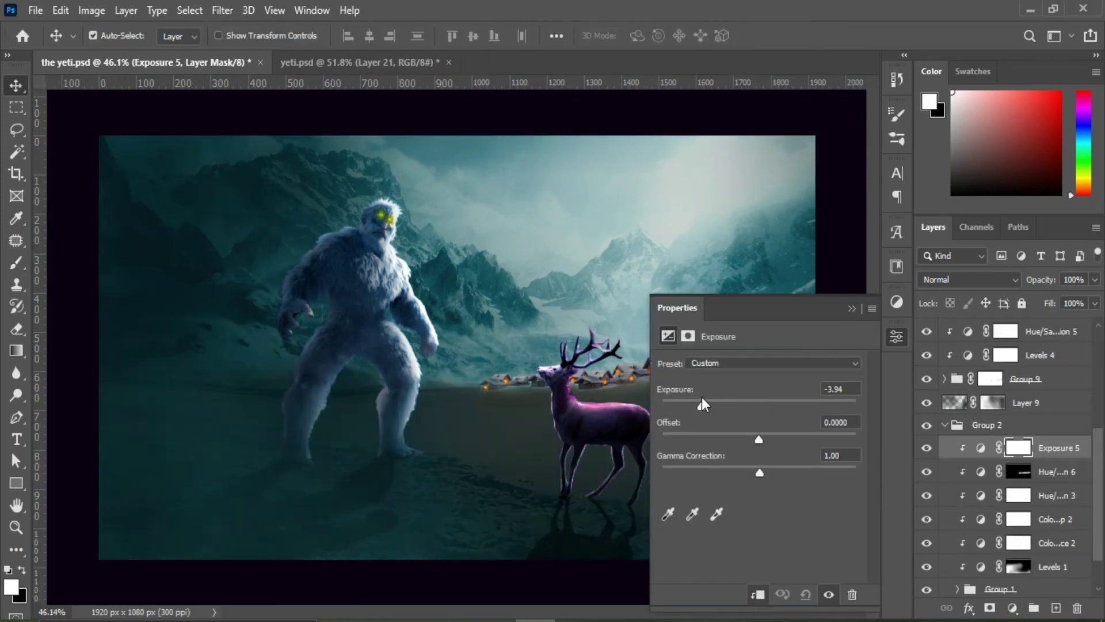
{"action": "key", "text": "ctrl+i"}
{"action": "key", "text": "bracketleft"}
{"action": "key", "text": "bracketleft"}
{"action": "key", "text": "bracketleft"}
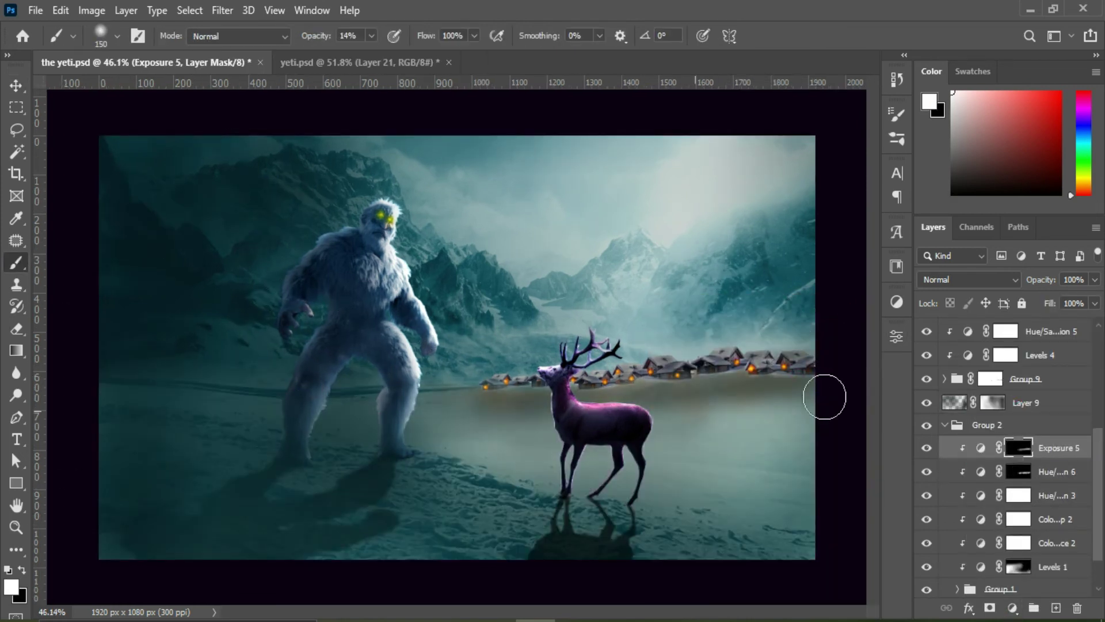
{"action": "left_click_drag", "start_coordinate": [785, 370], "coordinate": [851, 452]}
{"action": "mouse_move", "coordinate": [477, 391]}
{"action": "left_mouse_down"}
{"action": "mouse_move", "coordinate": [823, 454]}
{"action": "mouse_move", "coordinate": [483, 429]}
{"action": "left_mouse_up"}
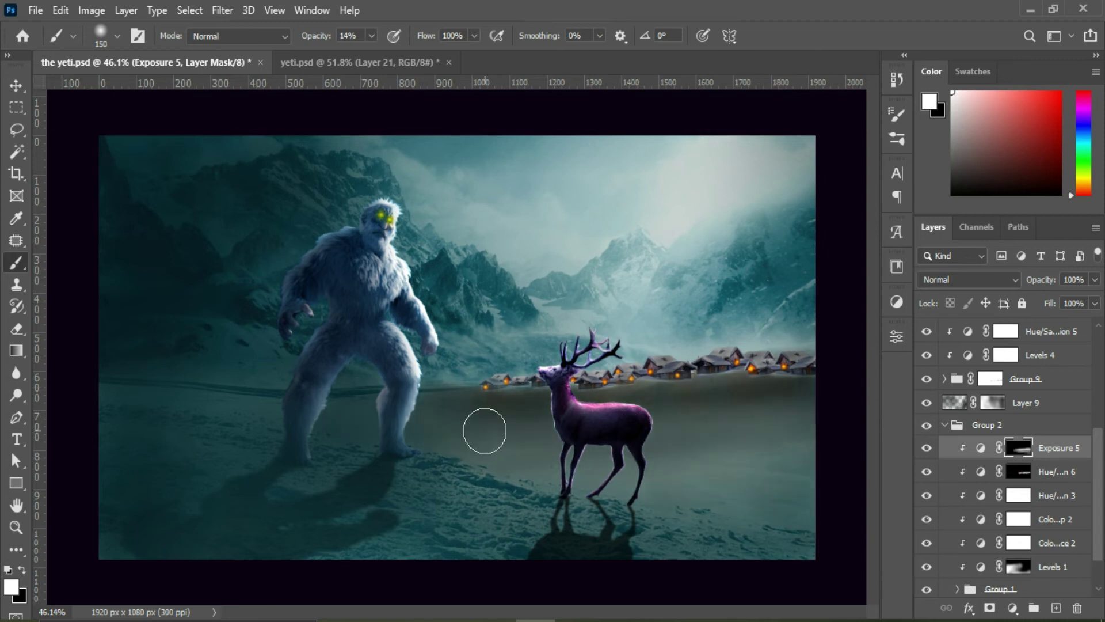
{"action": "left_click", "coordinate": [1057, 452]}
Add a Color Lookup adjustment with the HorrorBlue preset, clipped to the layers below
{"action": "left_click", "coordinate": [1011, 607]}
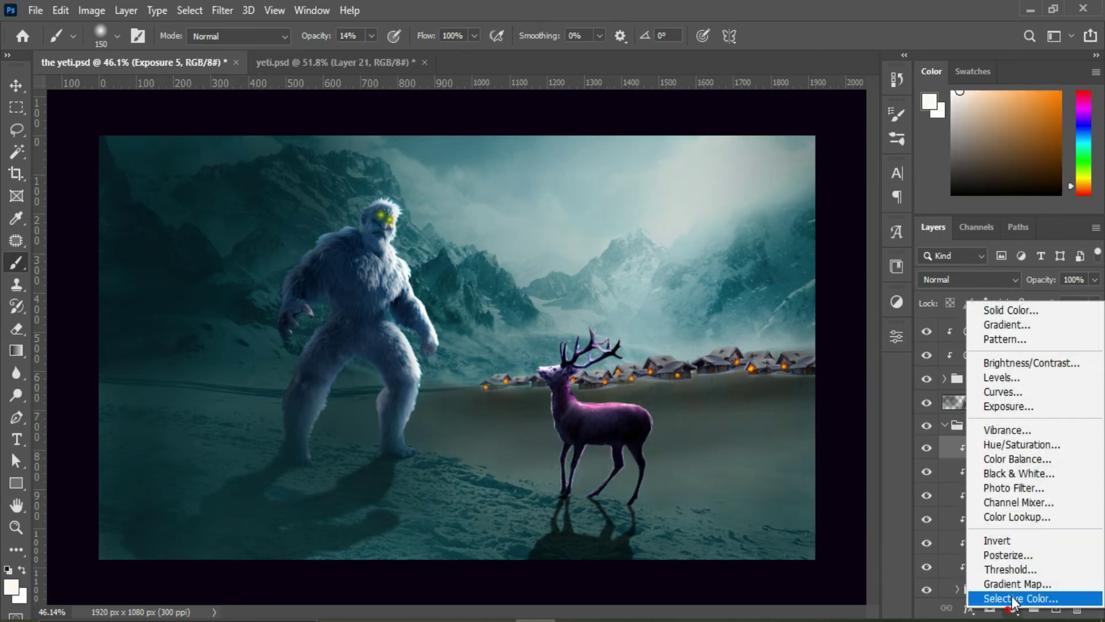
{"action": "left_click", "coordinate": [1012, 582]}
{"action": "left_click", "coordinate": [758, 364]}
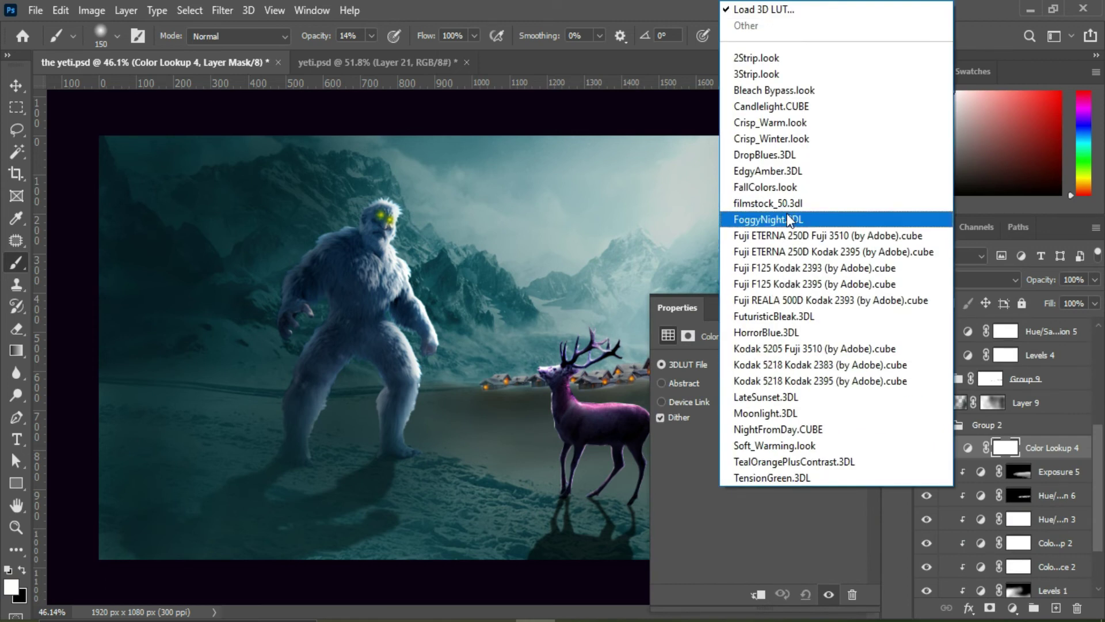
{"action": "left_click", "coordinate": [773, 332]}
{"action": "left_click", "coordinate": [850, 309]}
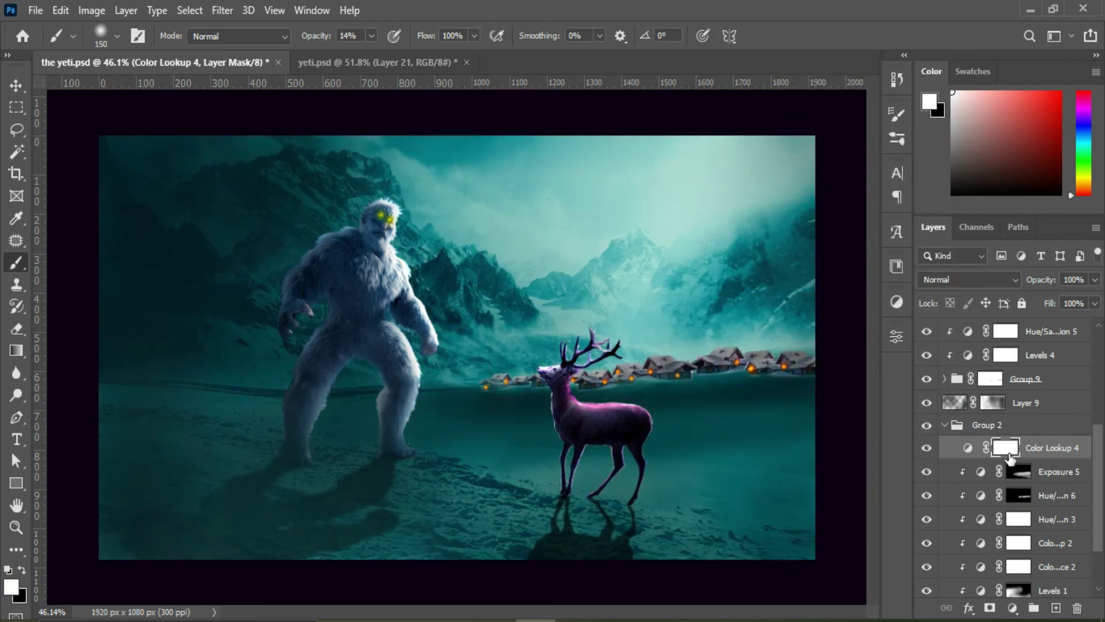
{"action": "left_click", "coordinate": [973, 458], "text": "alt"}
{"action": "left_click", "coordinate": [980, 448]}
{"action": "left_click", "coordinate": [850, 309]}
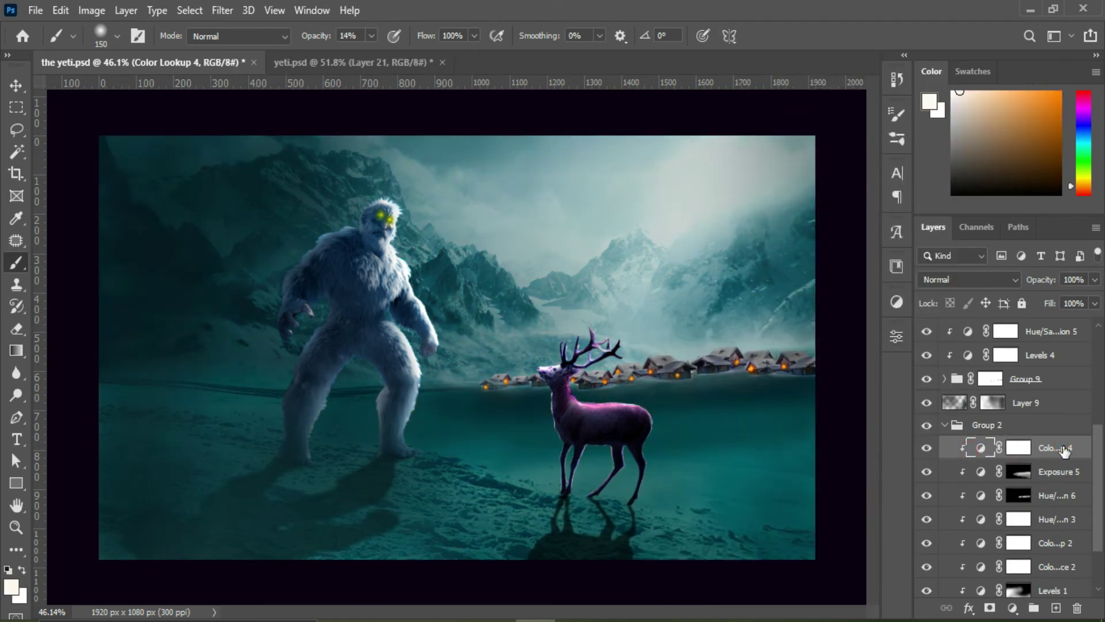
Invert the Color Lookup mask and paint the look back onto the right ground with a 200 px brush
{"action": "left_click", "coordinate": [1018, 448]}
{"action": "key", "text": "d"}
{"action": "key", "text": "ctrl+i"}
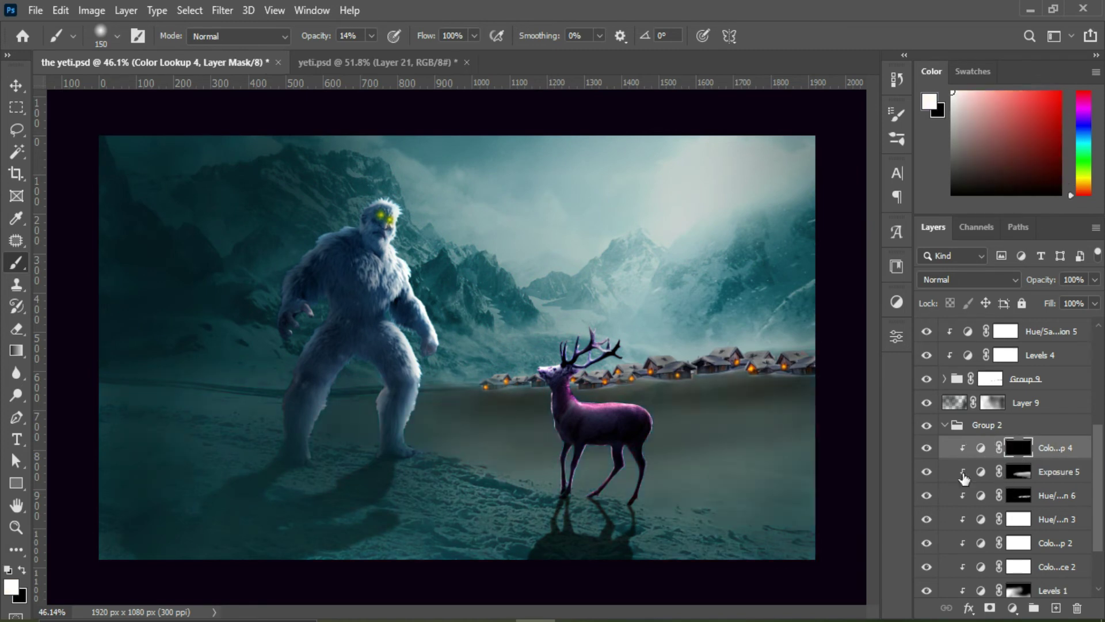
{"action": "key", "text": "bracketright"}
{"action": "left_click_drag", "start_coordinate": [790, 390], "coordinate": [816, 466]}
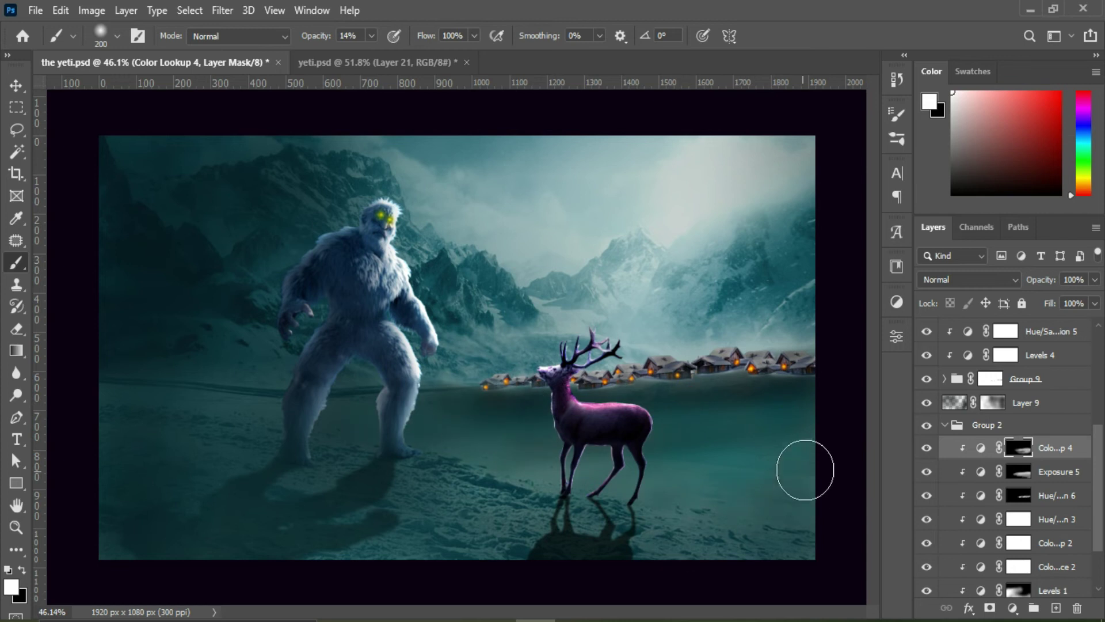
Lower Layer 9 opacity to 41% and set Layer 3 opacity to 87%
{"action": "left_click", "coordinate": [955, 403]}
{"action": "left_click", "coordinate": [1095, 279]}
{"action": "left_click_drag", "start_coordinate": [1094, 303], "coordinate": [1051, 308]}
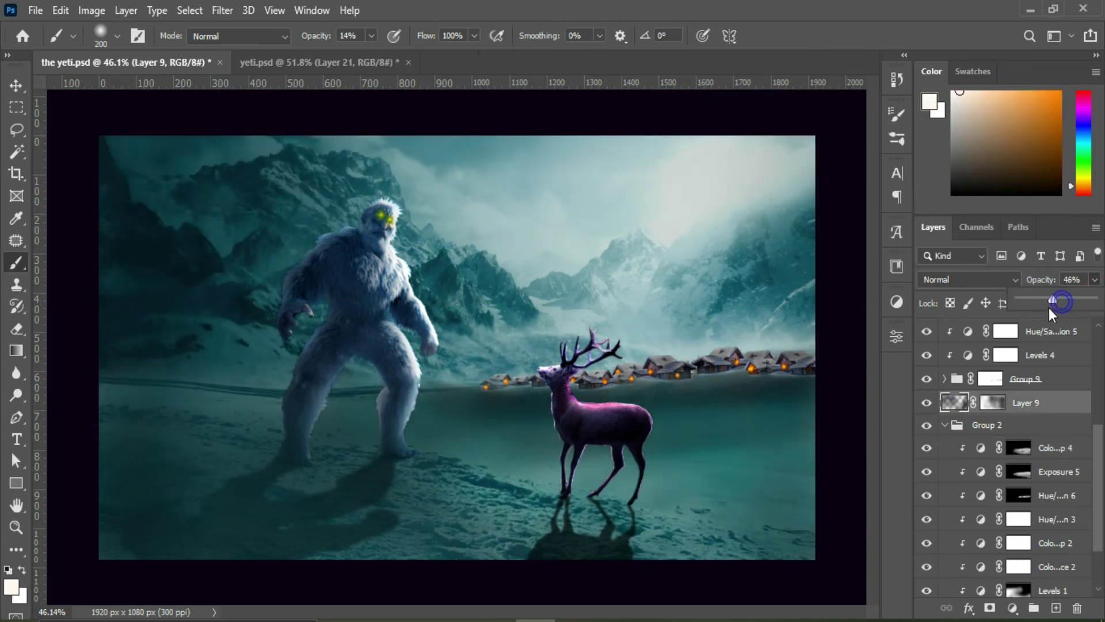
{"action": "key", "text": "v"}
{"action": "key", "text": "alt+period"}
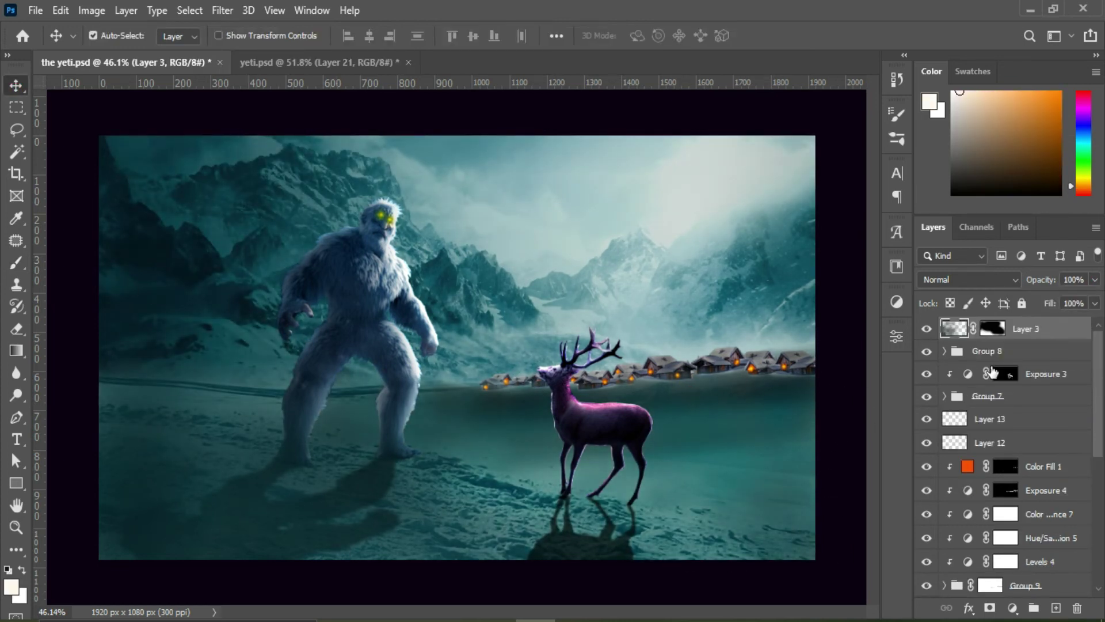
{"action": "left_click_drag", "start_coordinate": [1013, 302], "coordinate": [1076, 305]}
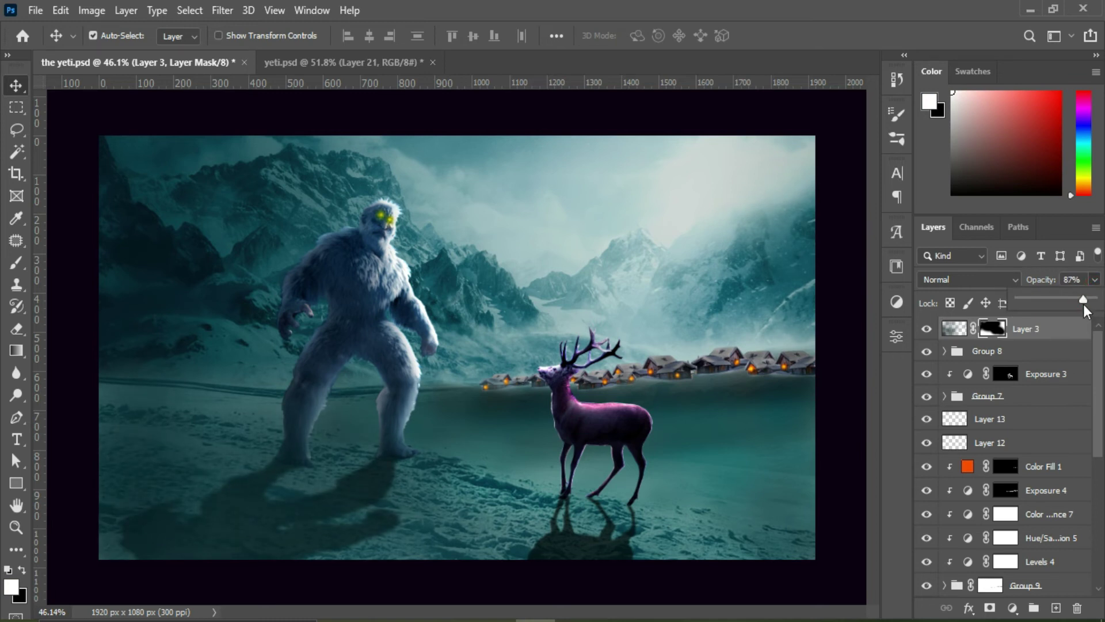
Paint dark teal onto Layer 3's image to darken the bottom foreground
{"action": "left_click", "coordinate": [954, 328]}
{"action": "key", "text": "b"}
{"action": "left_click", "coordinate": [784, 538], "text": "alt"}
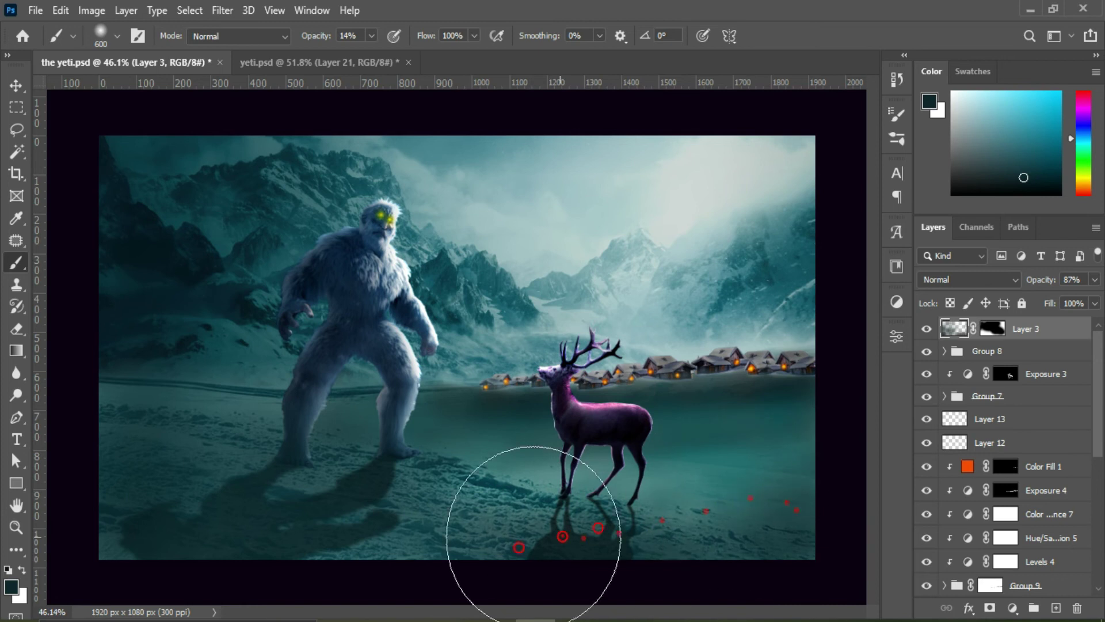
{"action": "key", "text": "v"}
{"action": "left_click", "coordinate": [373, 208]}
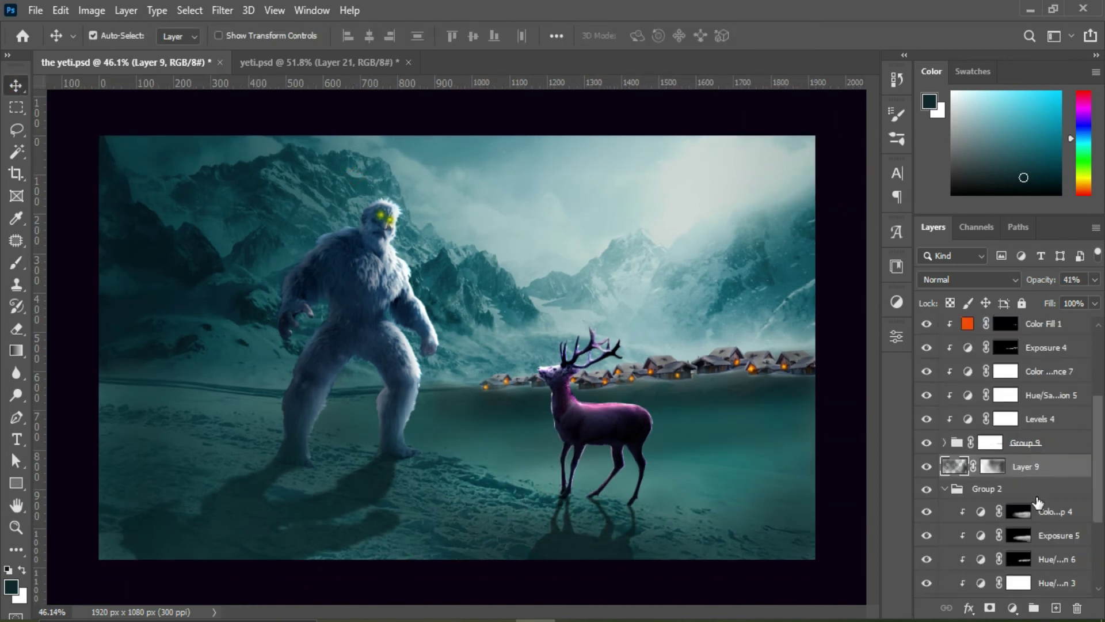
{"action": "scroll", "coordinate": [1029, 504], "scroll_direction": "down", "scroll_amount": 3}
{"action": "left_click", "coordinate": [945, 563]}
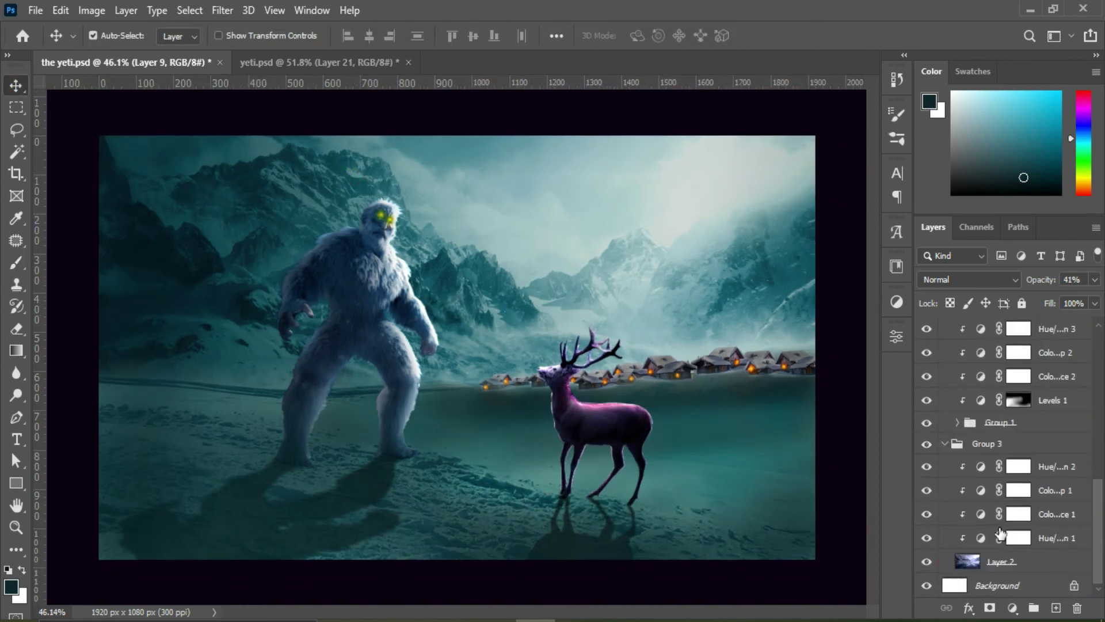
Blur the mountains behind the yeti with a 500 px Blur brush at 100% strength
{"action": "left_click", "coordinate": [16, 373]}
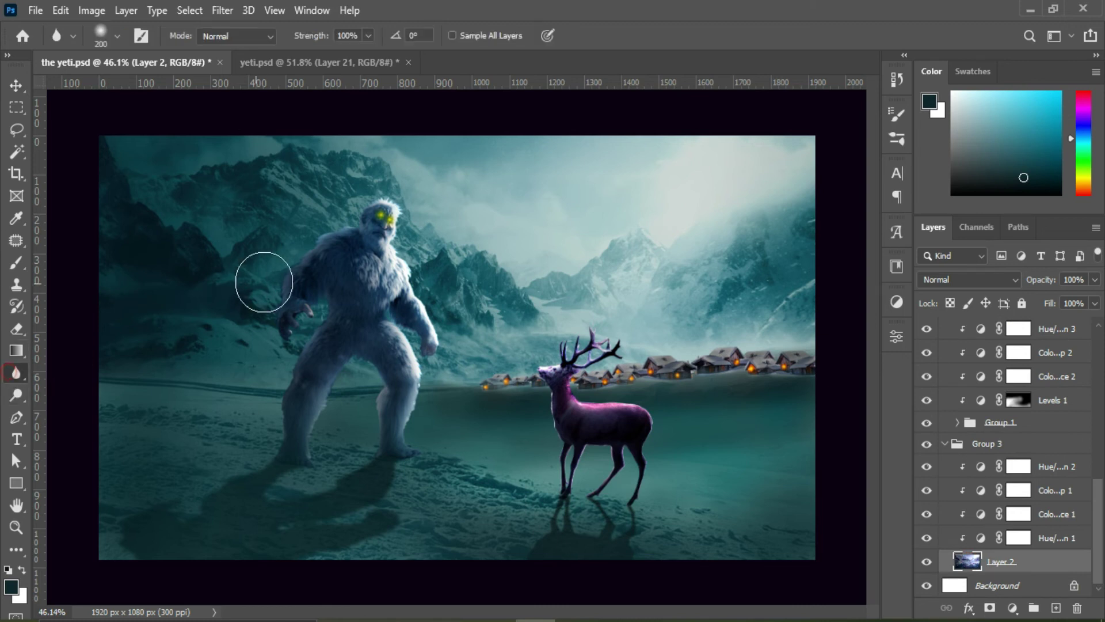
{"action": "left_click", "coordinate": [368, 36]}
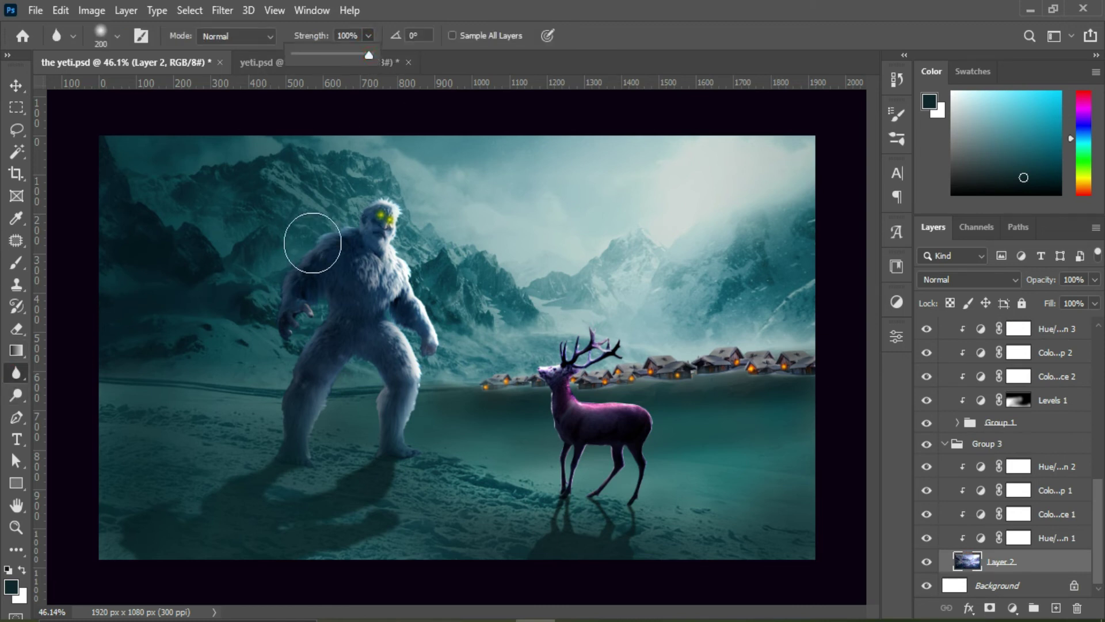
{"action": "key", "text": "bracketright"}
{"action": "key", "text": "bracketright"}
{"action": "key", "text": "bracketright"}
{"action": "left_click_drag", "start_coordinate": [316, 224], "coordinate": [274, 231]}
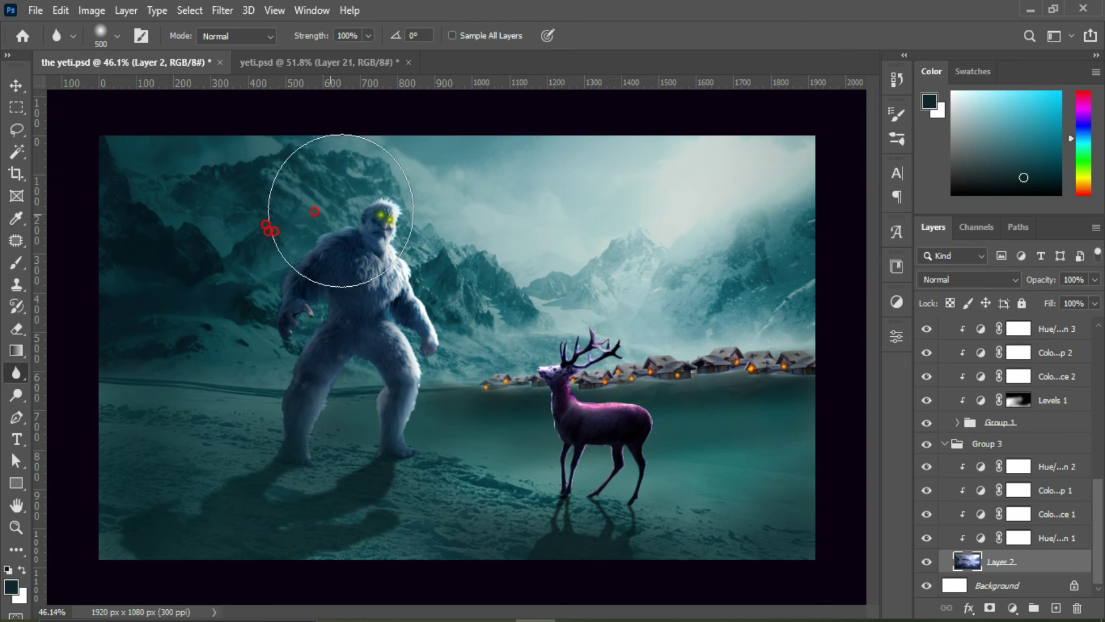
{"action": "left_click_drag", "start_coordinate": [395, 270], "coordinate": [165, 210]}
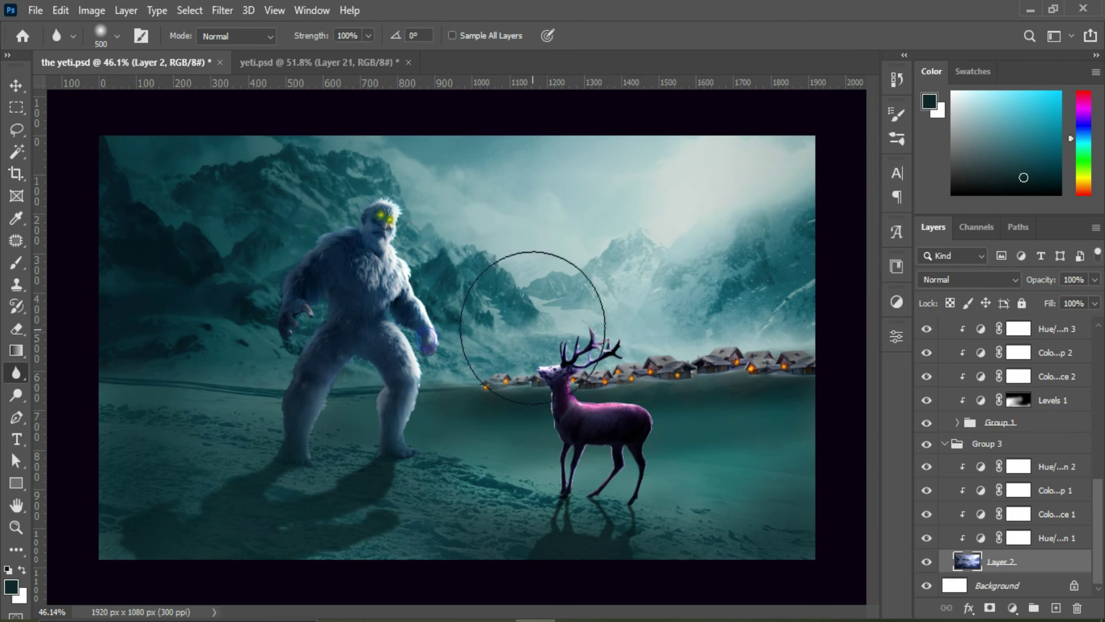
Select Layer 1 copy in Group 1 and return to the Move tool
{"action": "left_click", "coordinate": [132, 421], "text": "ctrl"}
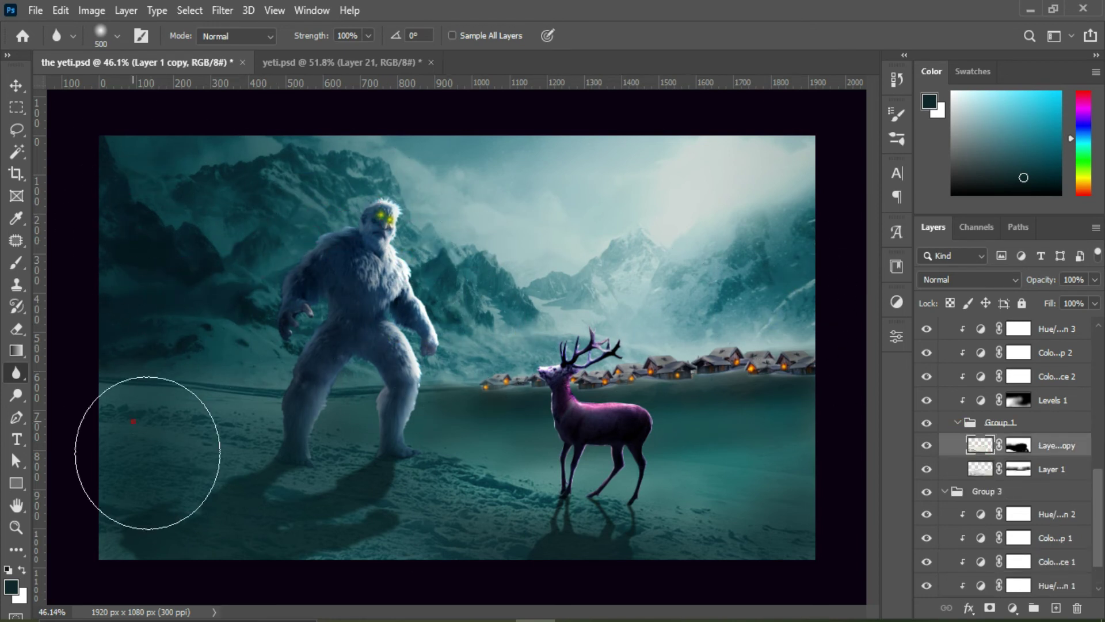
{"action": "left_click", "coordinate": [167, 400], "text": "ctrl"}
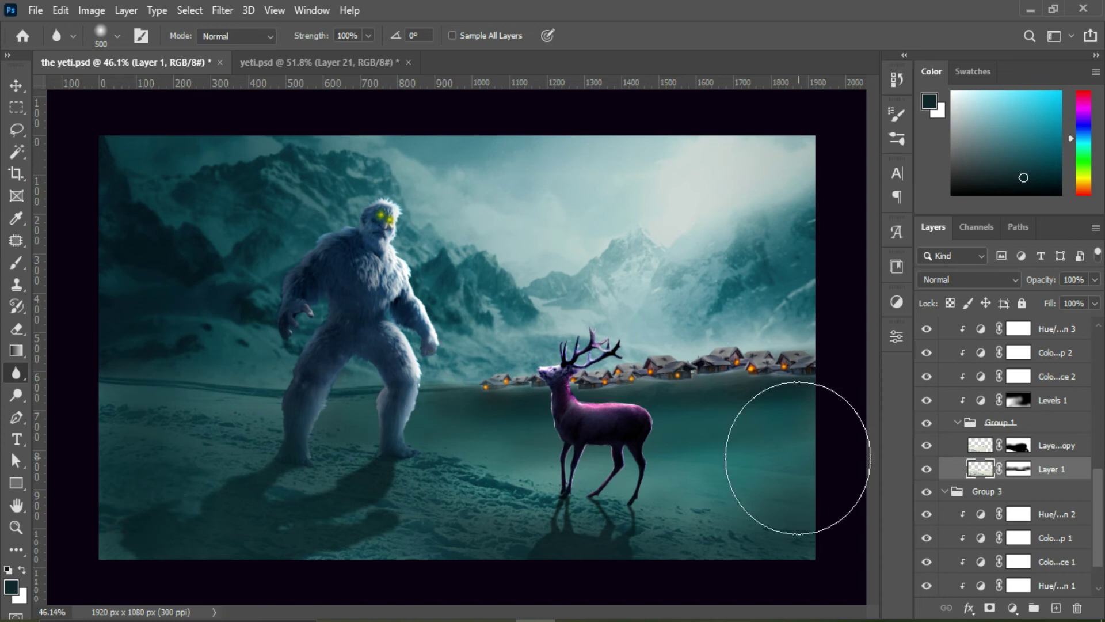
{"action": "left_click", "coordinate": [797, 437], "text": "ctrl"}
{"action": "left_click", "coordinate": [12, 86]}
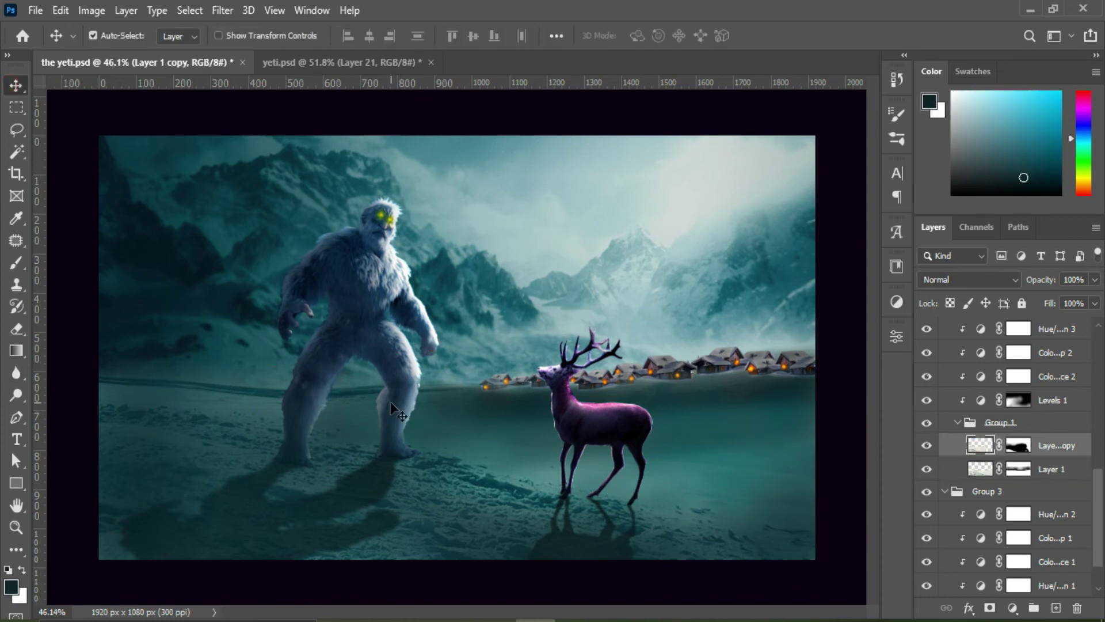
Move tree Layer 14 out of Group 1 to the top of the stack, placed on the image's right side
{"action": "scroll", "coordinate": [1080, 459], "scroll_direction": "down", "scroll_amount": 5}
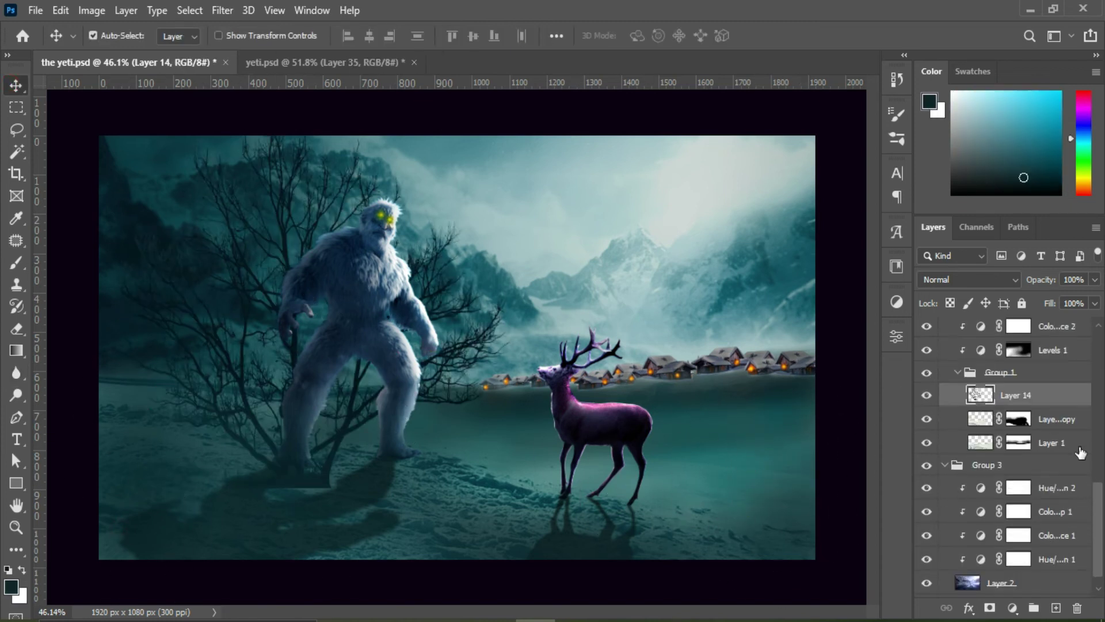
{"action": "left_click_drag", "start_coordinate": [1056, 402], "coordinate": [1040, 443]}
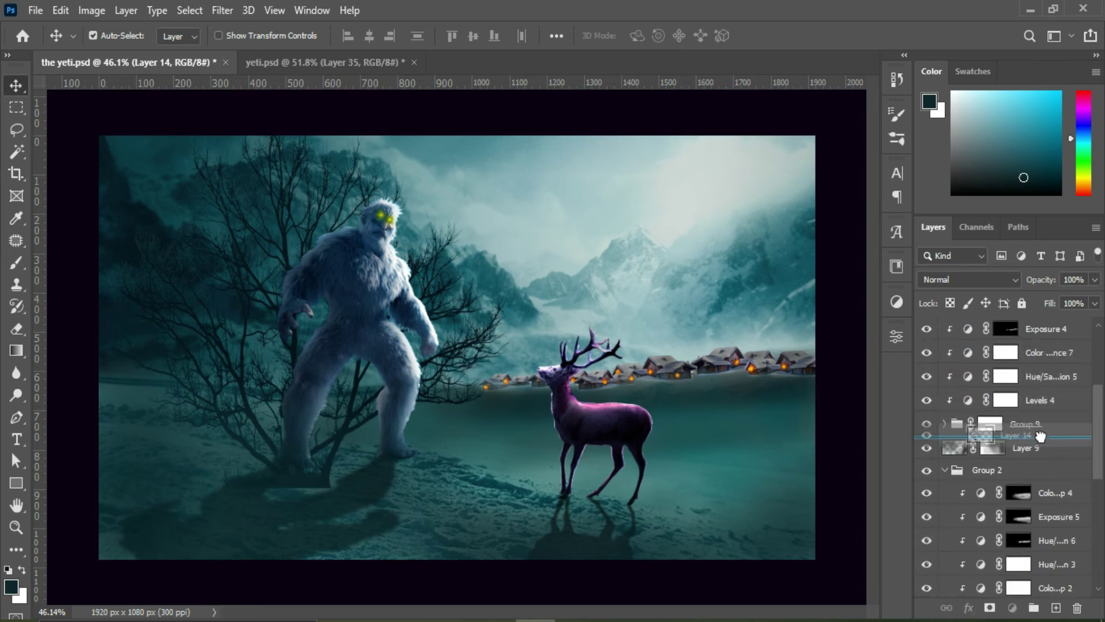
{"action": "key", "text": "ctrl+t"}
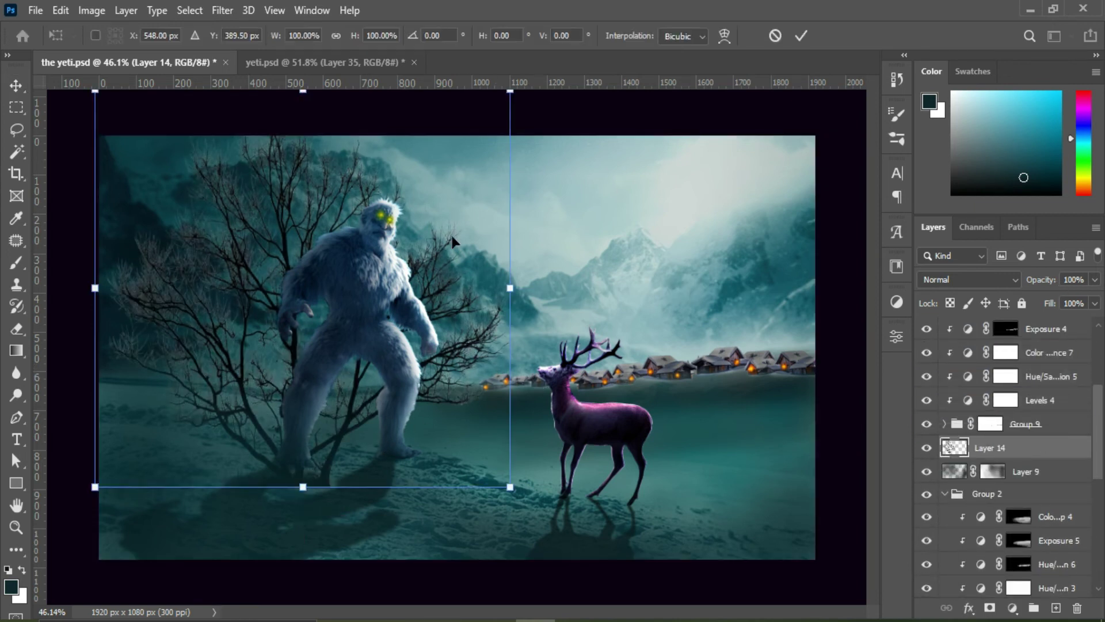
{"action": "left_click_drag", "start_coordinate": [246, 267], "coordinate": [761, 350]}
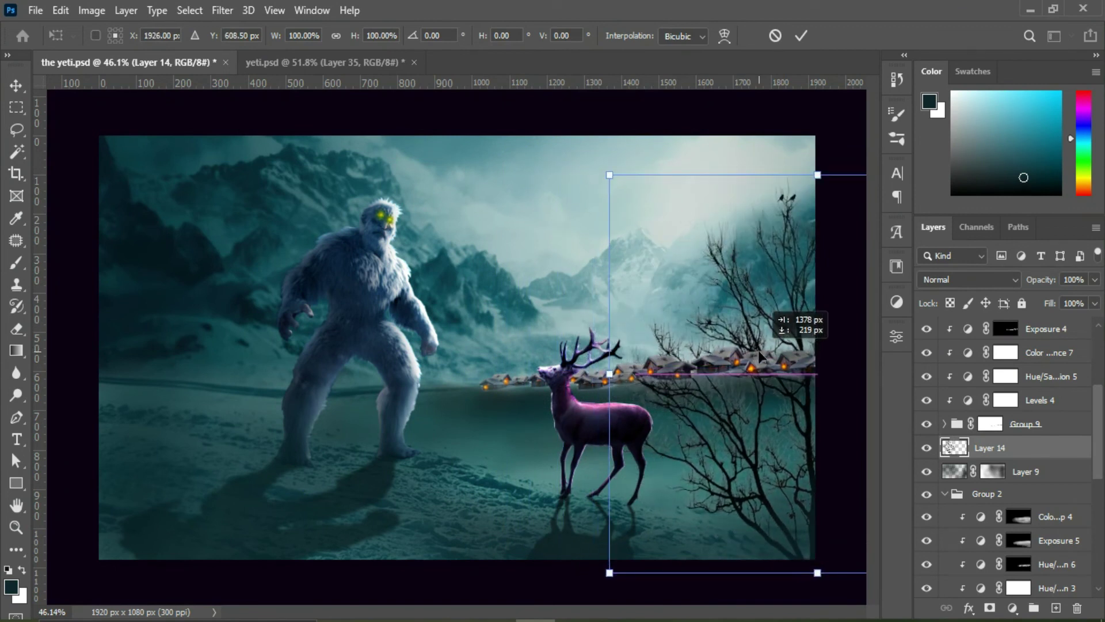
{"action": "left_click", "coordinate": [801, 36]}
{"action": "left_click_drag", "start_coordinate": [1051, 326], "coordinate": [1053, 362]}
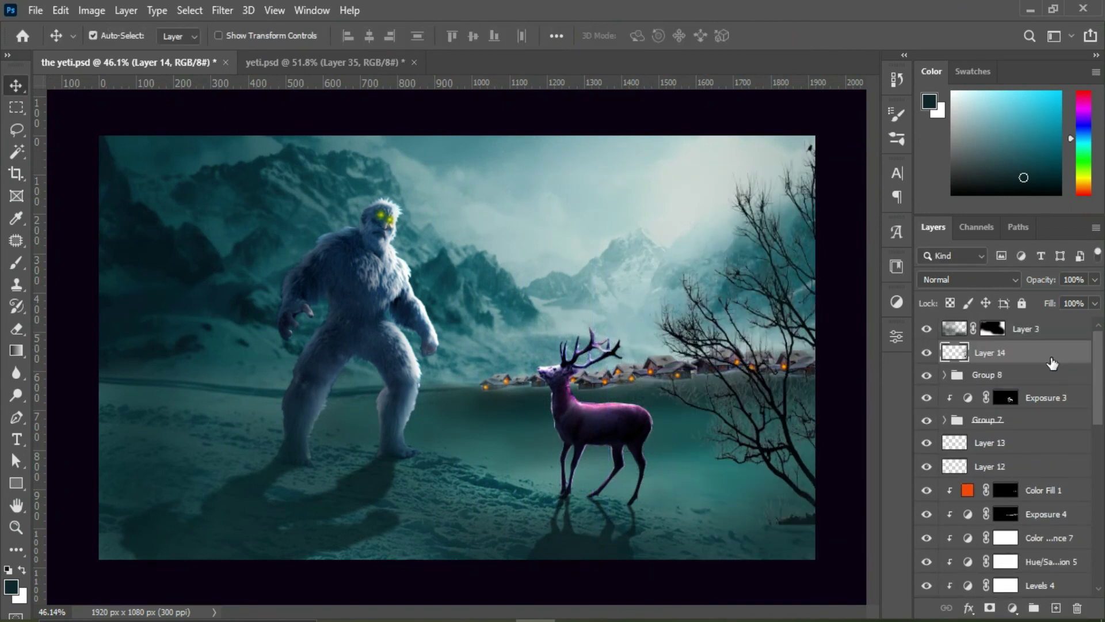
Duplicate the tree layer and shift the copy left toward the deer
{"action": "left_click_drag", "start_coordinate": [749, 425], "coordinate": [766, 438]}
{"action": "key", "text": "ctrl+t"}
{"action": "mouse_move", "coordinate": [790, 362]}
{"action": "left_mouse_down"}
{"action": "mouse_move", "coordinate": [732, 369]}
{"action": "mouse_move", "coordinate": [741, 370]}
{"action": "left_mouse_up"}
{"action": "left_click", "coordinate": [801, 36]}
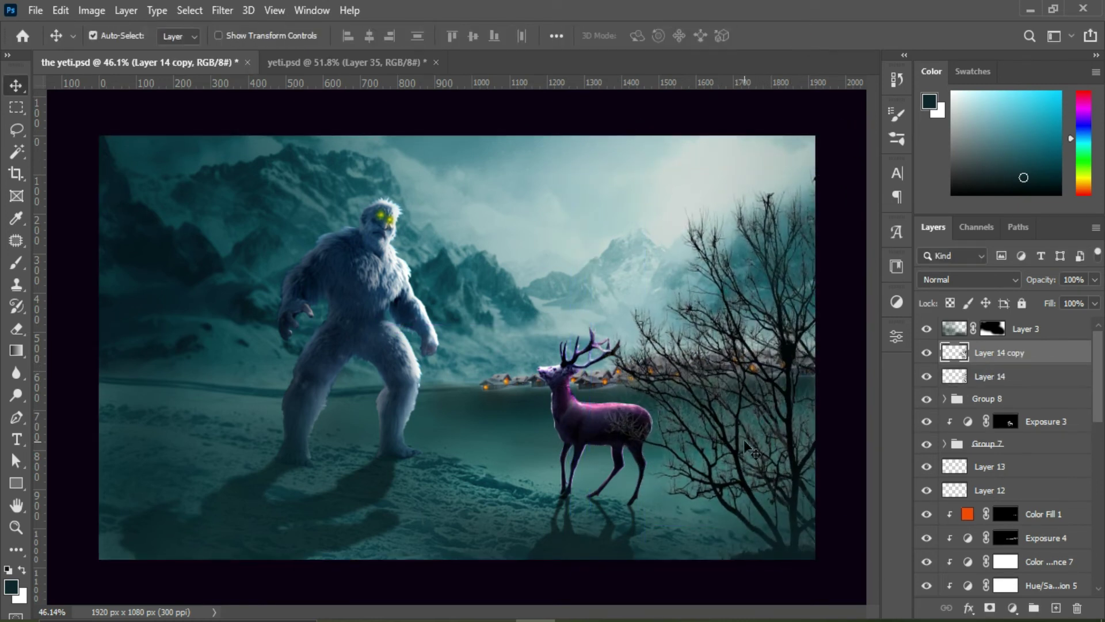
{"action": "left_click", "coordinate": [990, 376], "text": "shift"}
Group the two trees and add clipped adjustments, setting Color Balance Cyan–Red to -44
{"action": "key", "text": "ctrl+g"}
{"action": "left_click", "coordinate": [1012, 608]}
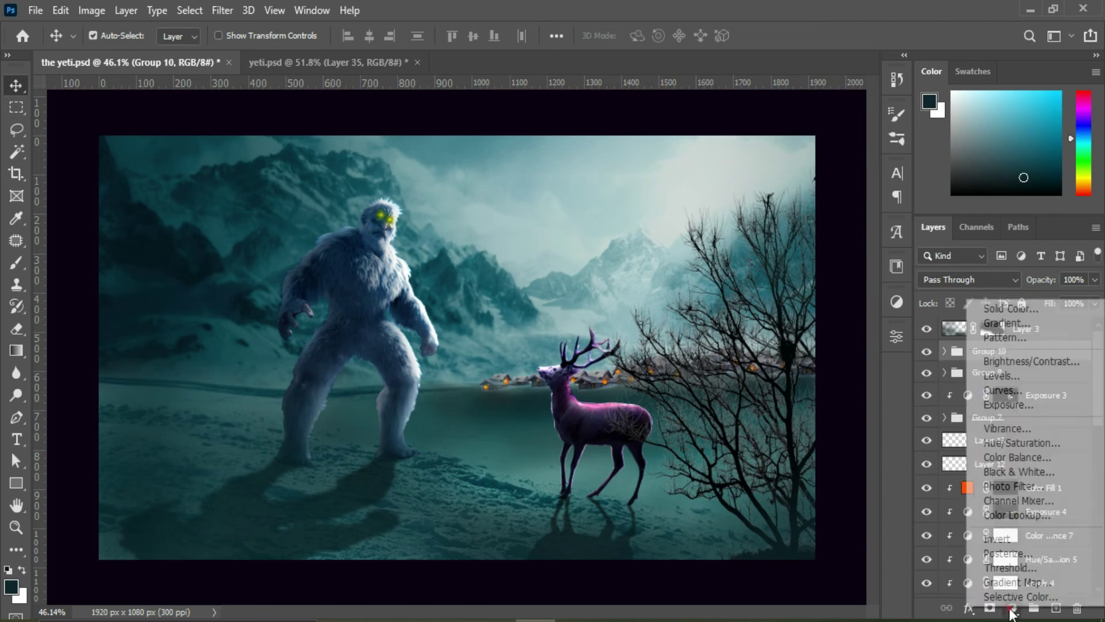
{"action": "left_click", "coordinate": [1002, 371]}
{"action": "scroll", "coordinate": [450, 403], "scroll_direction": "up", "scroll_amount": 2}
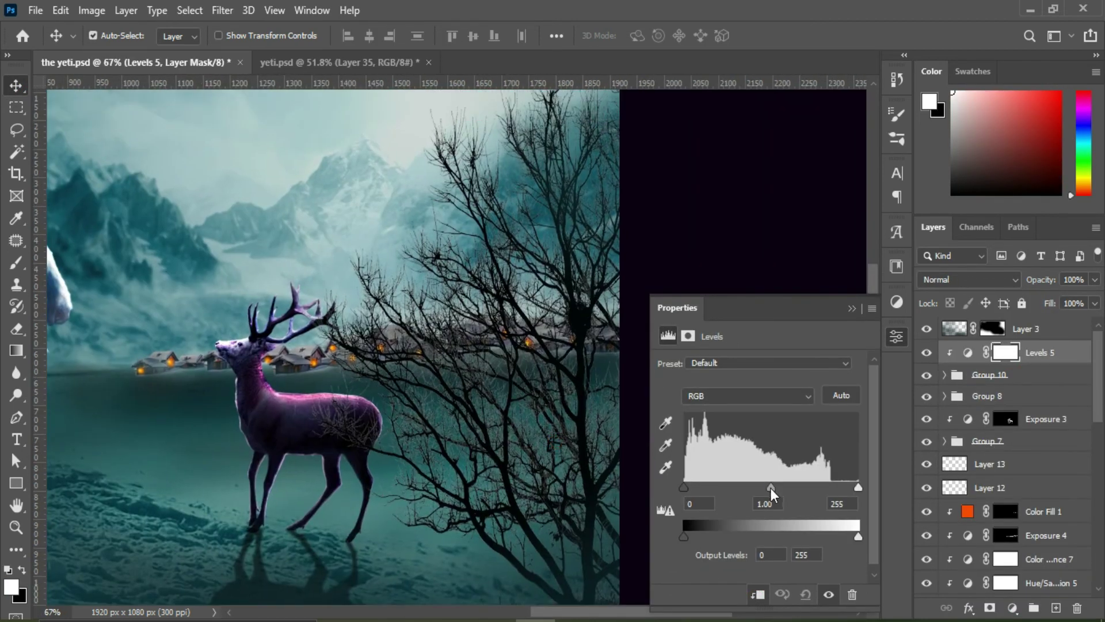
{"action": "key", "text": "ctrl+0"}
{"action": "left_click", "coordinate": [1013, 608]}
{"action": "left_click", "coordinate": [996, 454]}
{"action": "left_click", "coordinate": [851, 308]}
Enlarge the framing tree and move it further right
{"action": "left_click", "coordinate": [862, 311]}
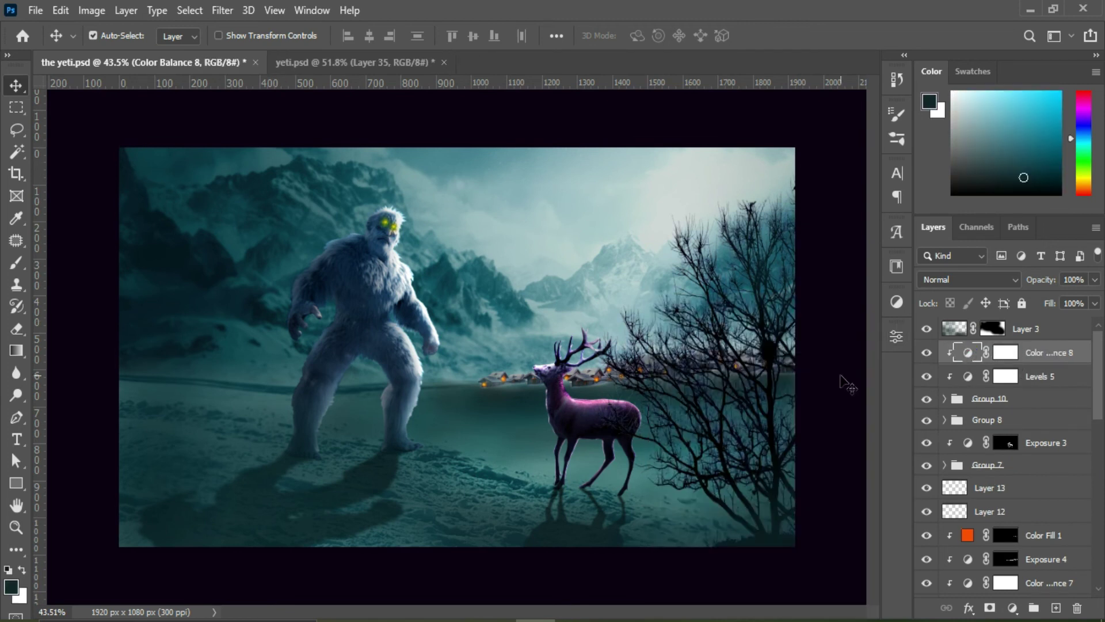
{"action": "key", "text": "ctrl+t"}
{"action": "left_click_drag", "start_coordinate": [816, 168], "coordinate": [767, 205]}
{"action": "key", "text": "Return"}
{"action": "key", "text": "ctrl+t"}
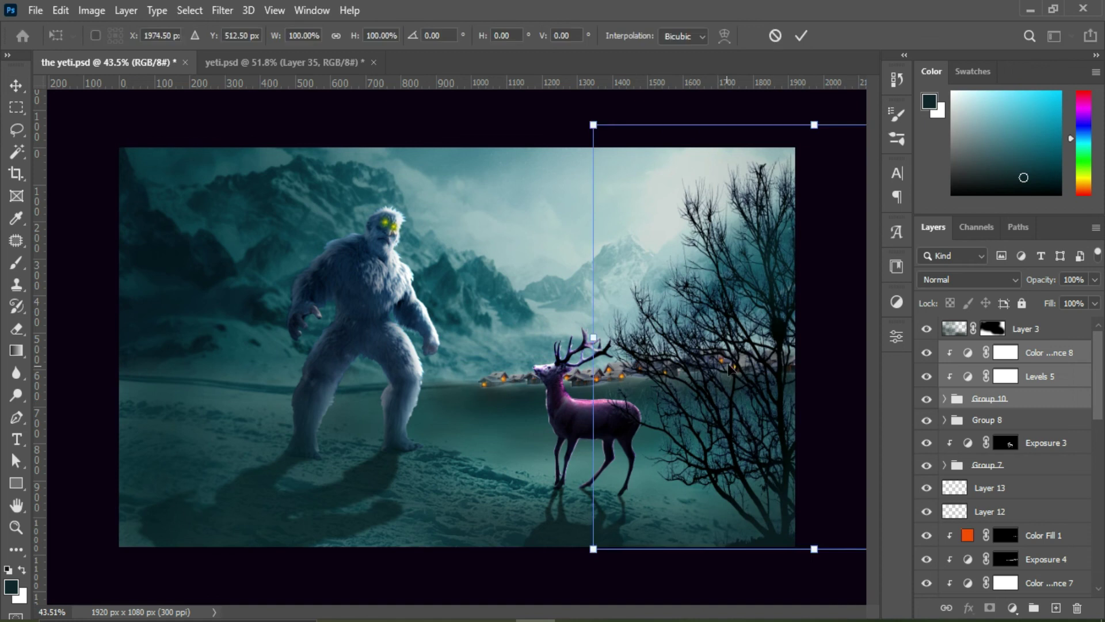
{"action": "left_click_drag", "start_coordinate": [691, 380], "coordinate": [714, 380]}
{"action": "key", "text": "Return"}
Shift the deer's layers slightly to the left
{"action": "left_click", "coordinate": [987, 464]}
{"action": "key", "text": "ctrl+t"}
{"action": "left_click_drag", "start_coordinate": [587, 404], "coordinate": [615, 410]}
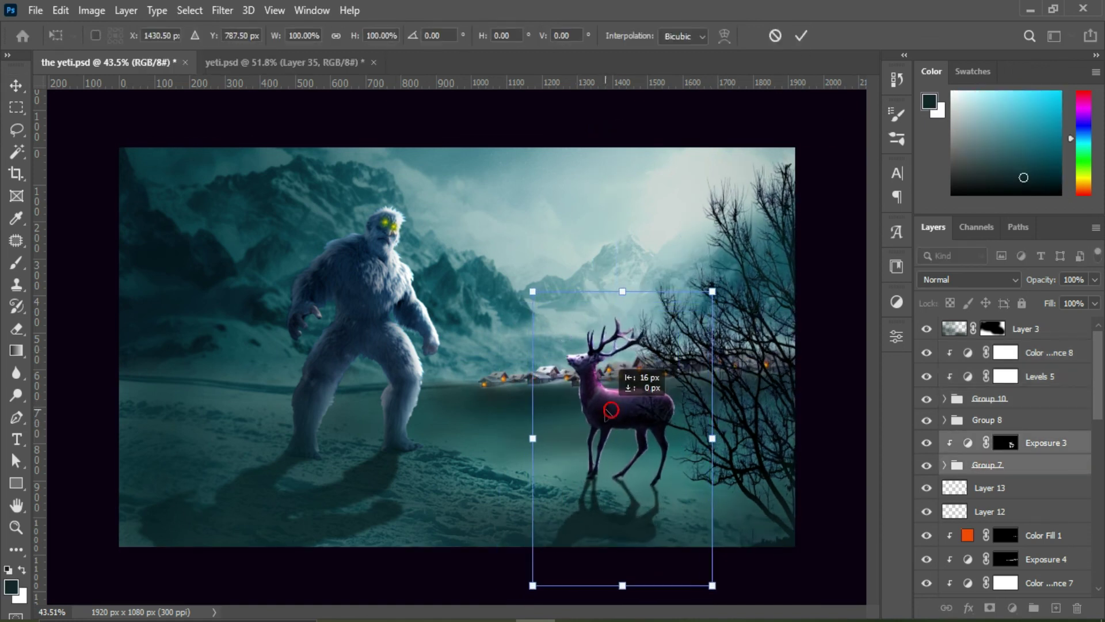
{"action": "left_click_drag", "start_coordinate": [614, 411], "coordinate": [595, 410]}
{"action": "key", "text": "Return"}
Duplicate the bare tree layer and rotate the copy to thicken the right-side branches
{"action": "left_click", "coordinate": [944, 466]}
{"action": "key", "text": "ctrl+j"}
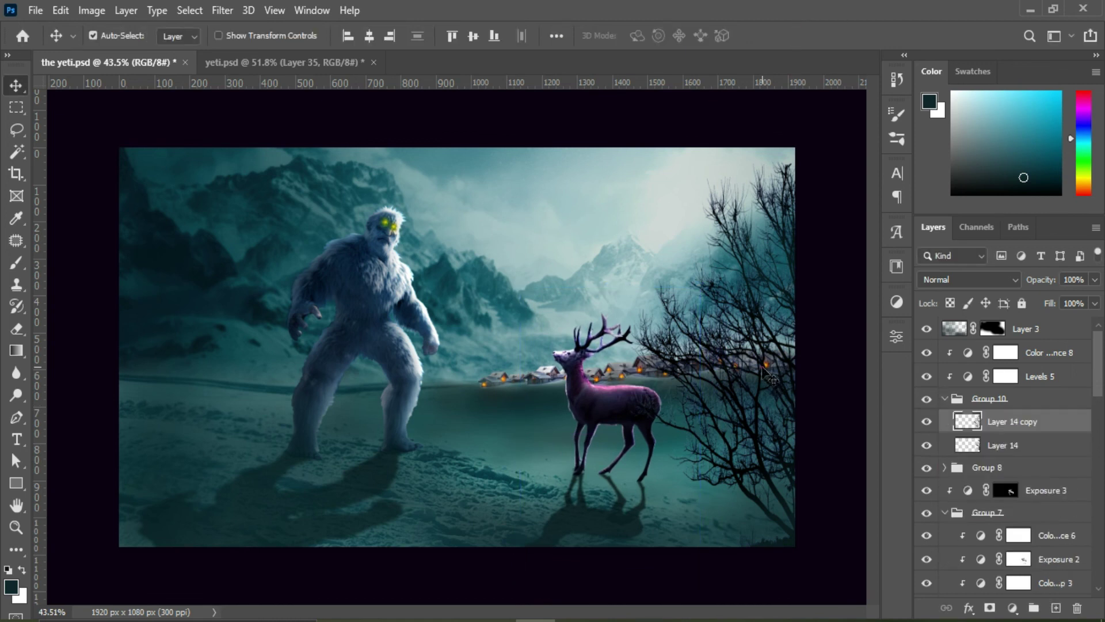
{"action": "key", "text": "ctrl+t"}
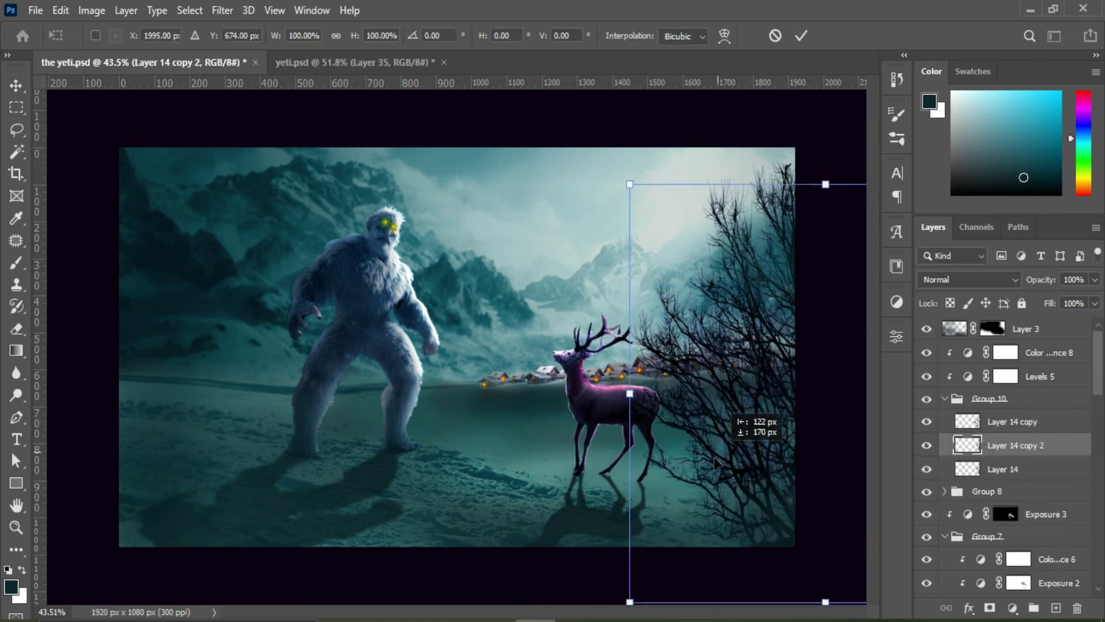
{"action": "left_click_drag", "start_coordinate": [572, 264], "coordinate": [572, 251]}
{"action": "mouse_move", "coordinate": [638, 376]}
{"action": "left_mouse_down"}
{"action": "mouse_move", "coordinate": [662, 384]}
{"action": "mouse_move", "coordinate": [676, 416]}
{"action": "left_mouse_up"}
{"action": "left_click_drag", "start_coordinate": [592, 250], "coordinate": [567, 253]}
{"action": "left_click_drag", "start_coordinate": [636, 388], "coordinate": [641, 388]}
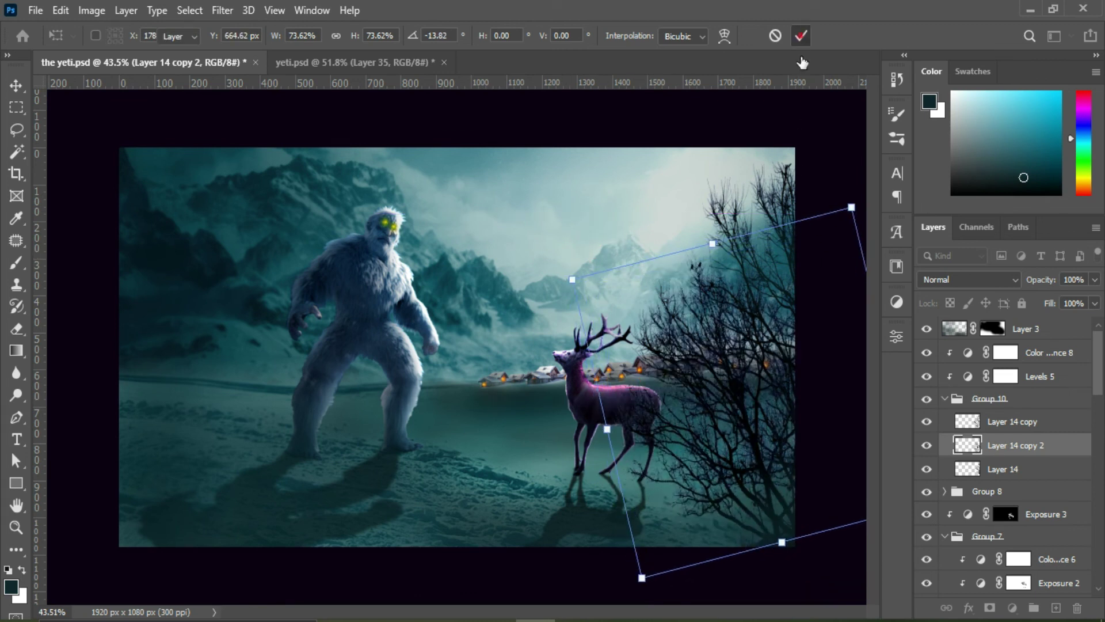
{"action": "left_click", "coordinate": [801, 36]}
Group the trees with their adjustments, duplicate the group and place the copy on the left ground
{"action": "left_click", "coordinate": [944, 398]}
{"action": "left_click", "coordinate": [1034, 352], "text": "shift"}
{"action": "key", "text": "ctrl+g"}
{"action": "key", "text": "ctrl+j"}
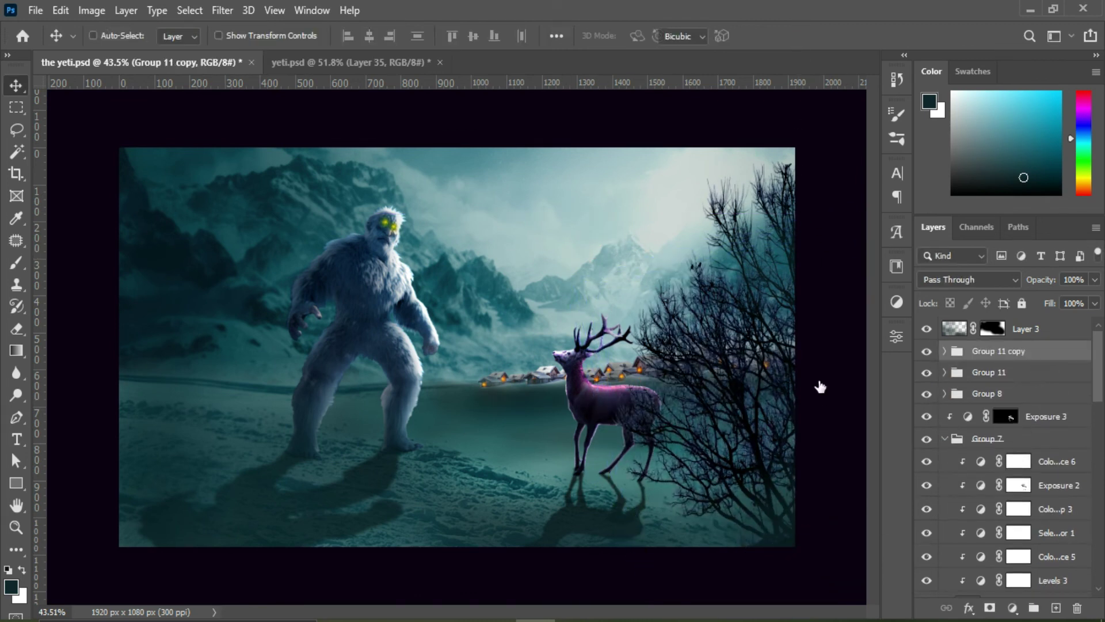
{"action": "key", "text": "ctrl+t"}
{"action": "mouse_move", "coordinate": [765, 288]}
{"action": "left_mouse_down"}
{"action": "mouse_move", "coordinate": [350, 281]}
{"action": "mouse_move", "coordinate": [26, 306]}
{"action": "mouse_move", "coordinate": [29, 332]}
{"action": "left_mouse_up"}
{"action": "left_click_drag", "start_coordinate": [214, 293], "coordinate": [247, 363]}
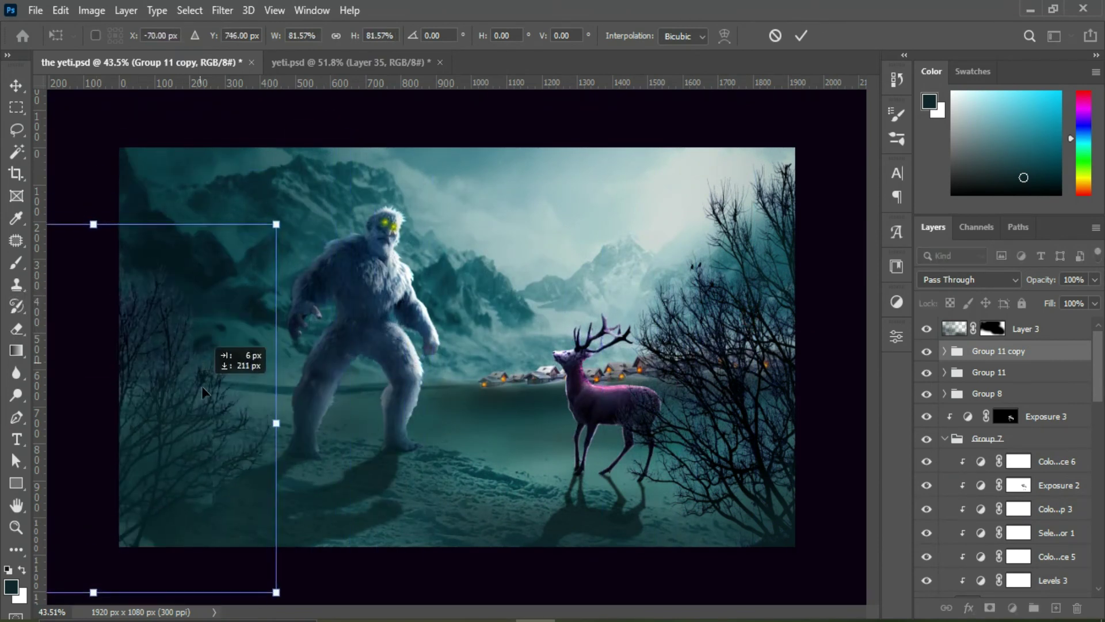
{"action": "left_click", "coordinate": [801, 36]}
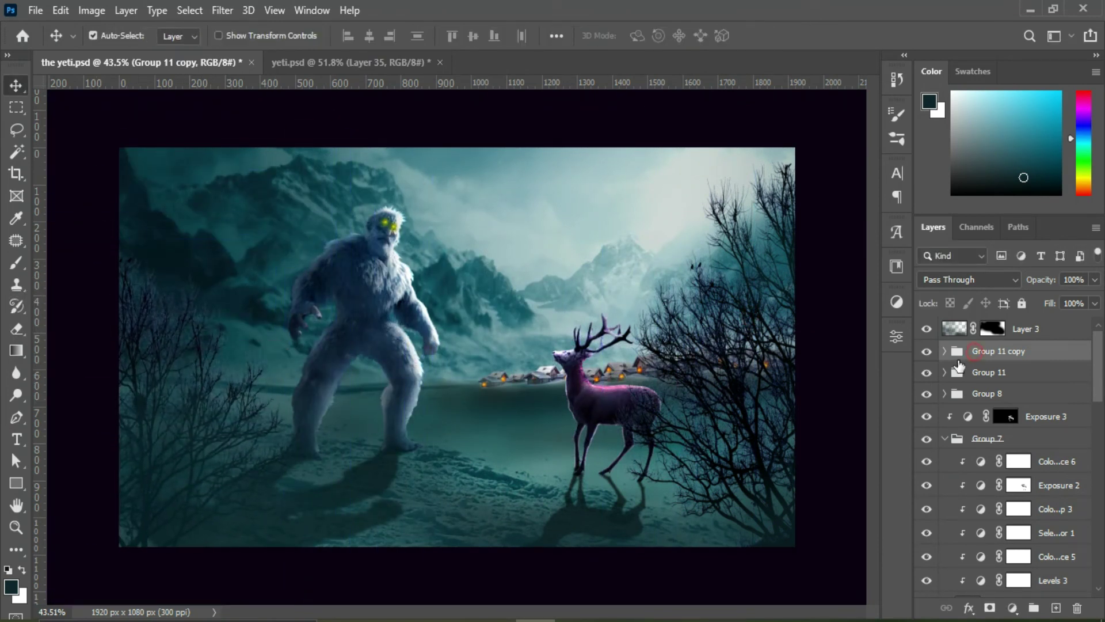
Enlarge and raise one tree layer inside the copied left-side group
{"action": "left_click", "coordinate": [944, 350]}
{"action": "left_click", "coordinate": [957, 419]}
{"action": "left_click", "coordinate": [1024, 443]}
{"action": "key", "text": "ctrl+t"}
{"action": "mouse_move", "coordinate": [119, 321]}
{"action": "left_mouse_down"}
{"action": "mouse_move", "coordinate": [129, 259]}
{"action": "mouse_move", "coordinate": [182, 209]}
{"action": "left_mouse_up"}
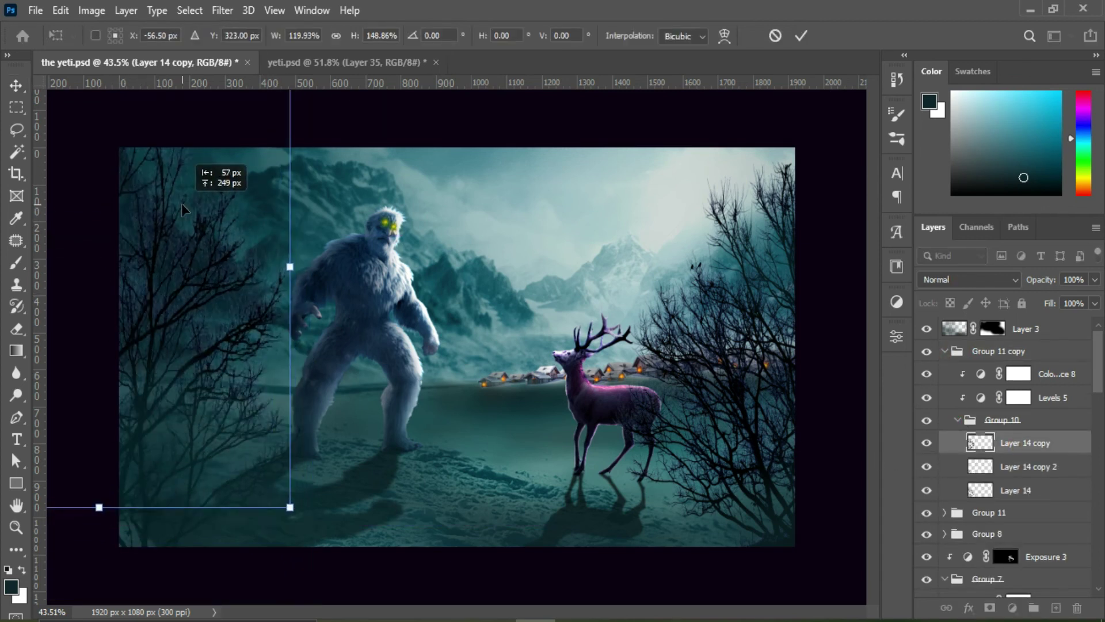
{"action": "left_click", "coordinate": [801, 36]}
Nudge the whole left tree group slightly up and to the left
{"action": "left_click", "coordinate": [957, 420]}
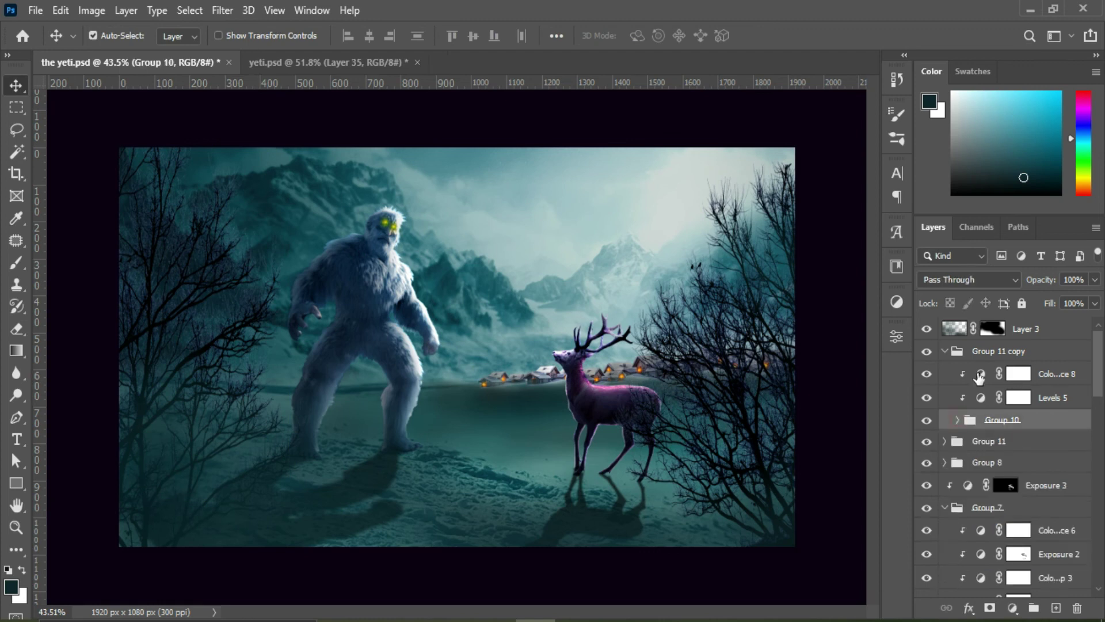
{"action": "left_click", "coordinate": [945, 351]}
{"action": "key", "text": "ctrl+t"}
{"action": "left_click_drag", "start_coordinate": [267, 350], "coordinate": [207, 322]}
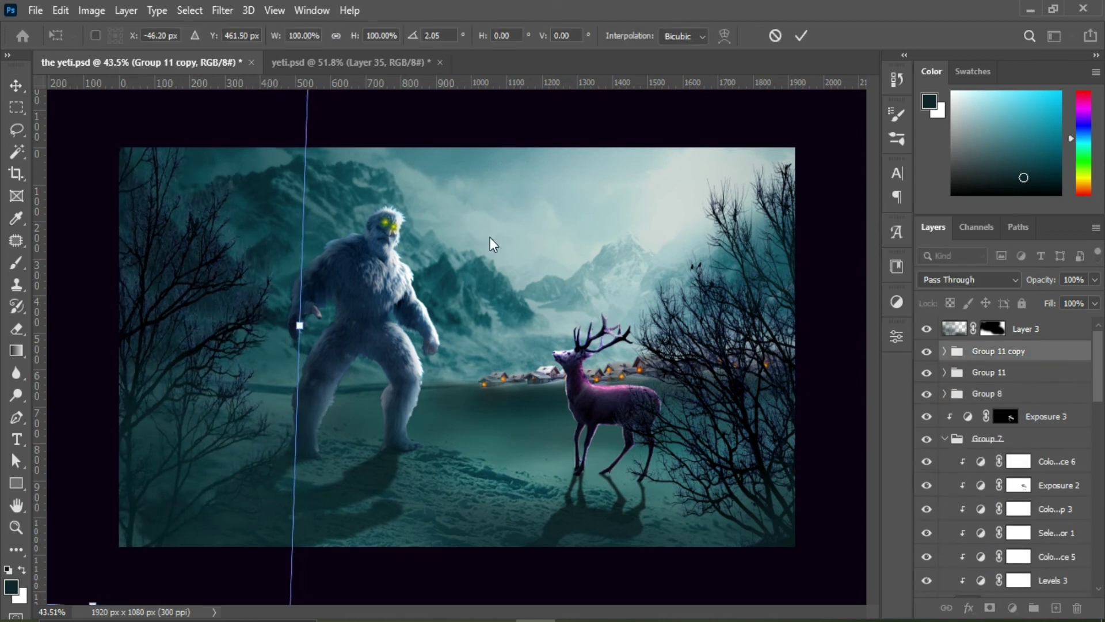
{"action": "left_click", "coordinate": [801, 36]}
{"action": "left_click", "coordinate": [1061, 329]}
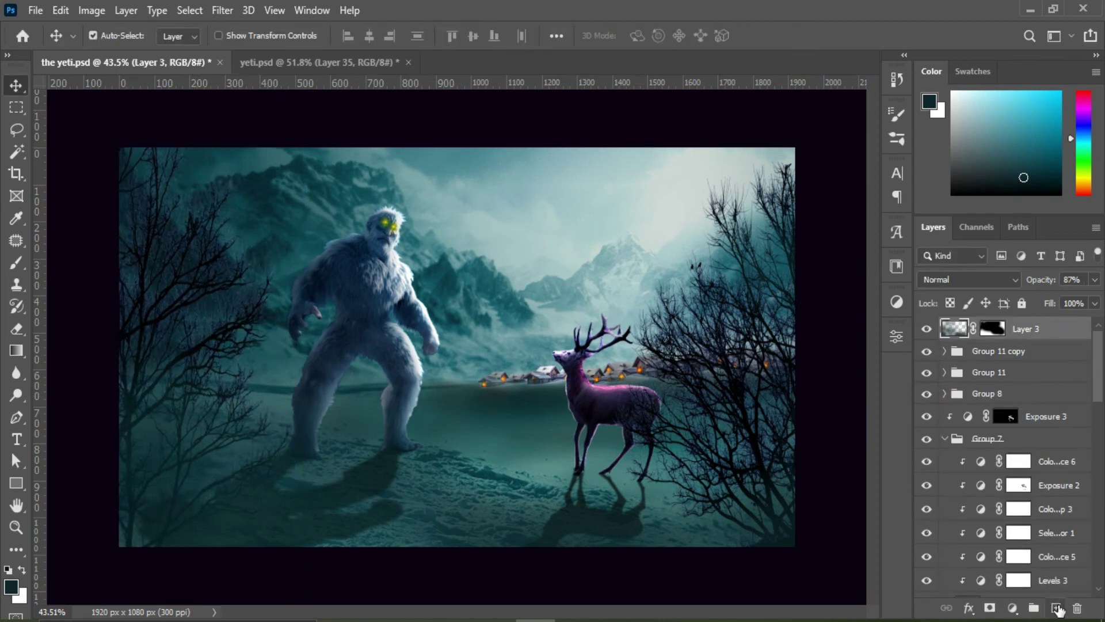
On a new layer, fade a dark-teal-to-transparent gradient up from the canvas bottom
{"action": "left_click", "coordinate": [1057, 608]}
{"action": "left_click", "coordinate": [16, 350]}
{"action": "left_click", "coordinate": [110, 36]}
{"action": "left_click", "coordinate": [630, 409]}
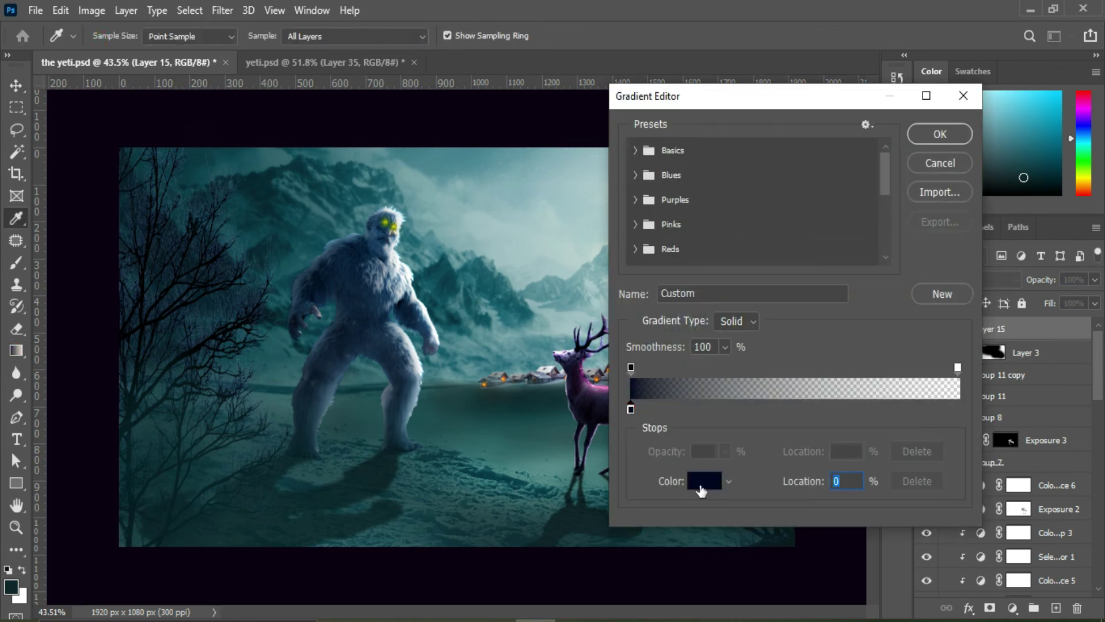
{"action": "left_click", "coordinate": [701, 481]}
{"action": "left_click", "coordinate": [984, 162]}
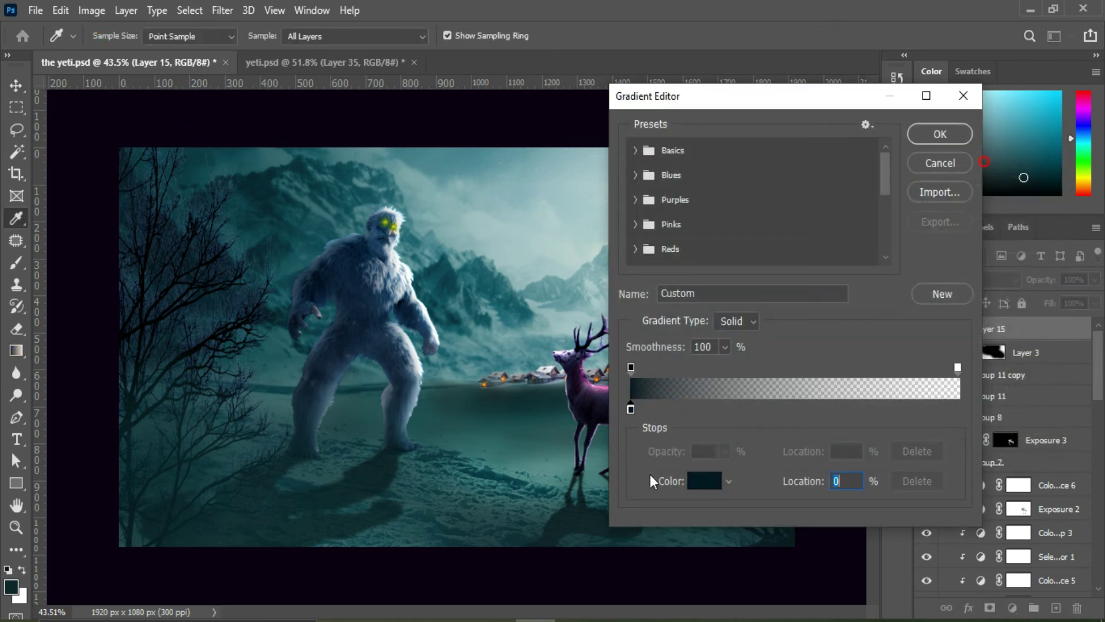
{"action": "left_click", "coordinate": [938, 134]}
{"action": "left_click_drag", "start_coordinate": [461, 436], "coordinate": [460, 436]}
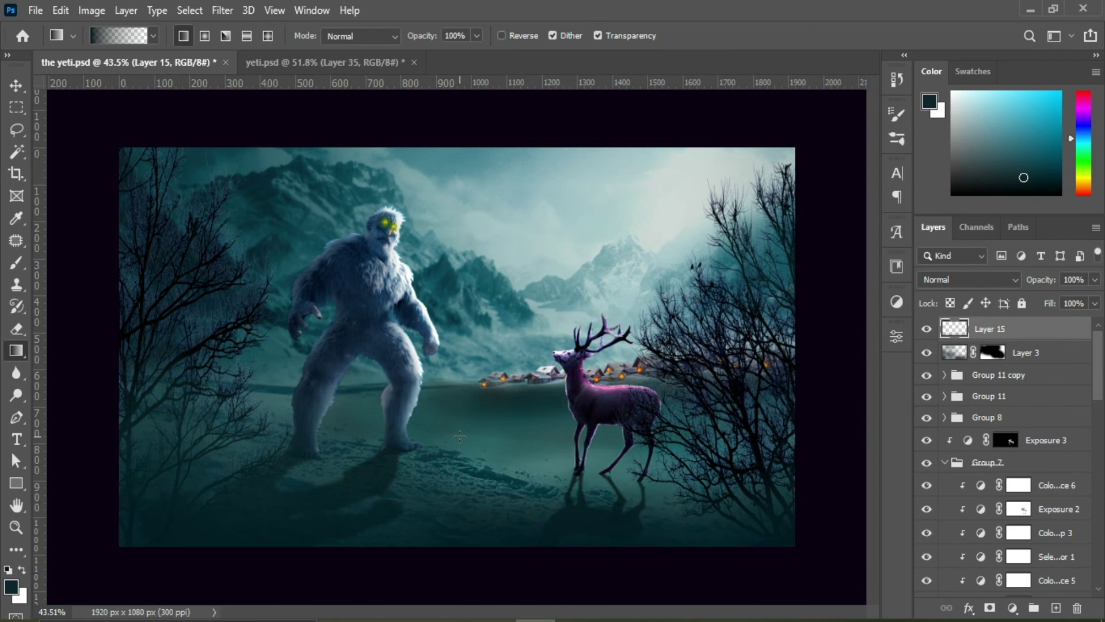
Group all layers and stamp a merged visible copy of the composite on top
{"action": "key", "text": "v"}
{"action": "key", "text": "ctrl+alt+a"}
{"action": "key", "text": "ctrl+g"}
{"action": "left_click", "coordinate": [989, 424]}
{"action": "key", "text": "ctrl+shift+alt+e"}
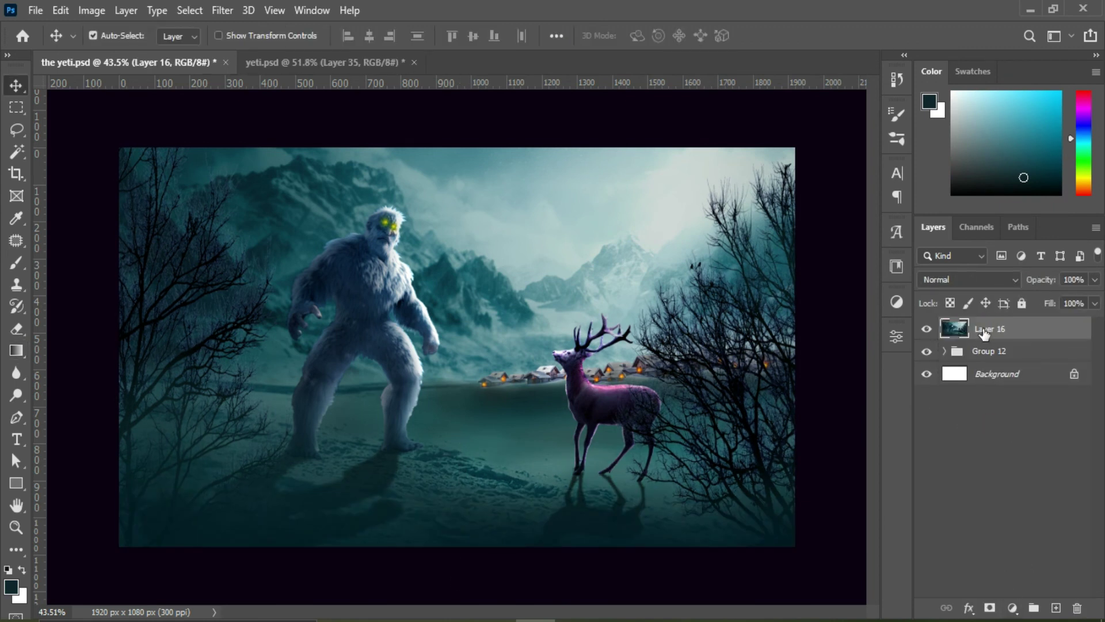
In Camera Raw Basic, set Temperature -15, Contrast +6, Shadows -17, Blacks -12, Clarity +24, Dehaze +5
{"action": "left_click", "coordinate": [190, 10]}
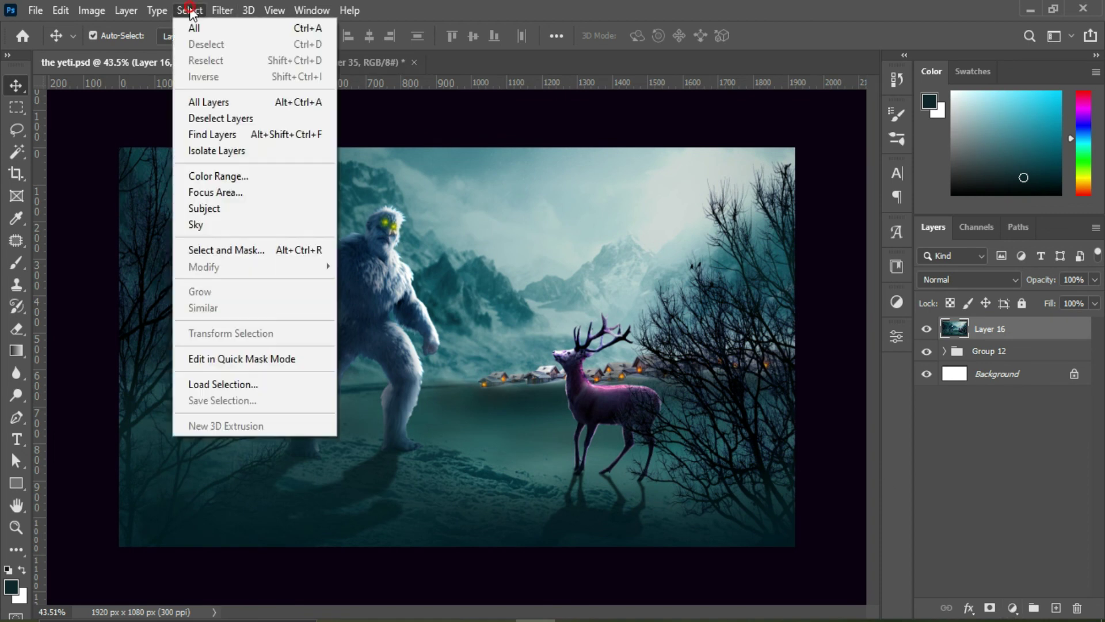
{"action": "left_click", "coordinate": [228, 136]}
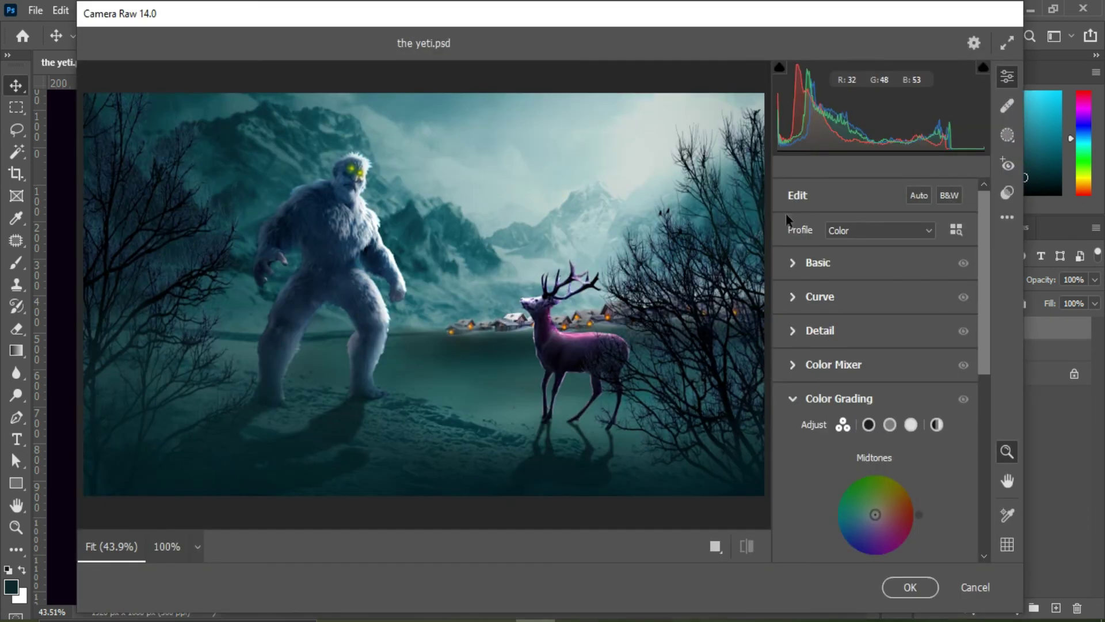
{"action": "left_click", "coordinate": [817, 262]}
{"action": "left_click_drag", "start_coordinate": [875, 261], "coordinate": [868, 262]}
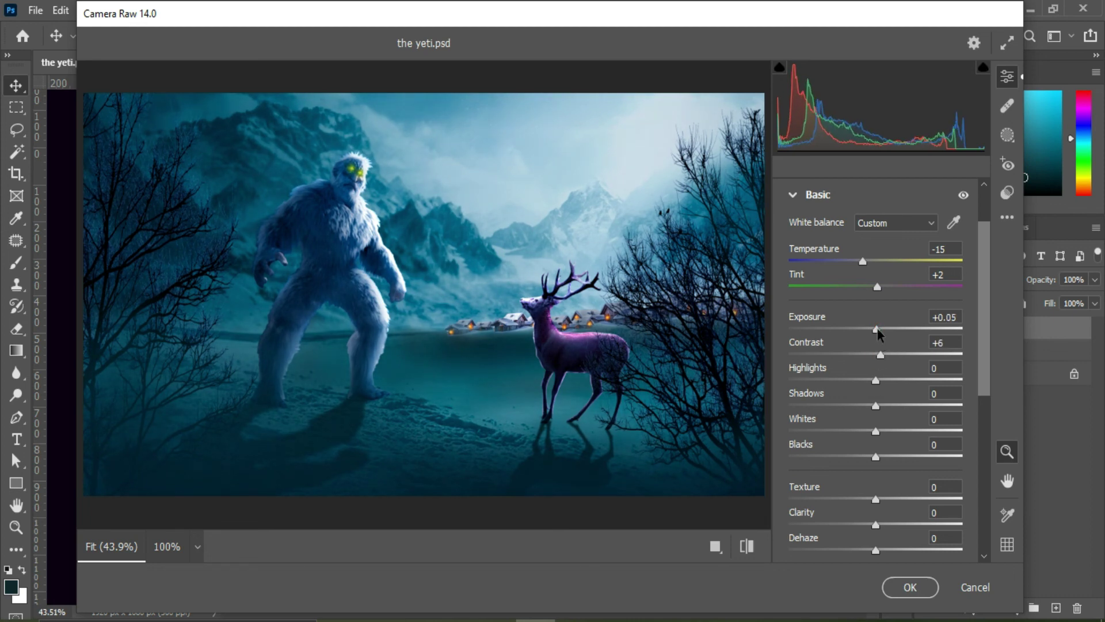
{"action": "left_click_drag", "start_coordinate": [875, 380], "coordinate": [873, 380]}
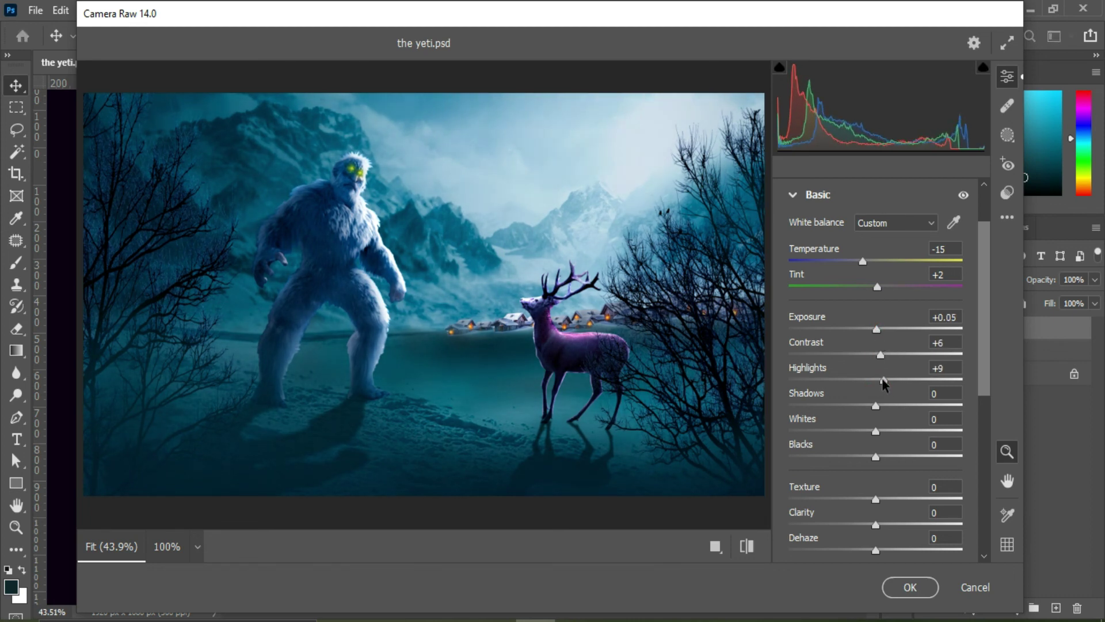
{"action": "left_click_drag", "start_coordinate": [875, 456], "coordinate": [865, 456]}
{"action": "scroll", "coordinate": [875, 374], "scroll_direction": "down", "scroll_amount": 3}
{"action": "left_click_drag", "start_coordinate": [876, 335], "coordinate": [869, 336]}
{"action": "mouse_move", "coordinate": [875, 361]}
{"action": "left_mouse_down"}
{"action": "mouse_move", "coordinate": [896, 362]}
{"action": "mouse_move", "coordinate": [879, 387]}
{"action": "left_mouse_up"}
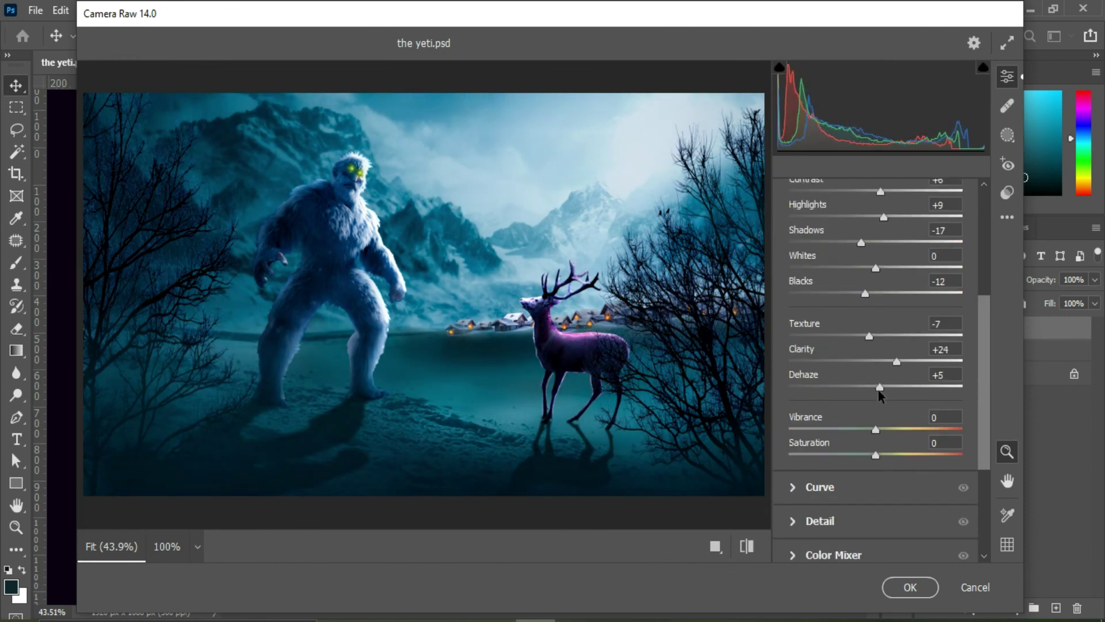
Adjust the blue tone-curve channel, lifting blue in shadows and lowering it in highlights
{"action": "left_click", "coordinate": [835, 487]}
{"action": "left_click", "coordinate": [866, 249]}
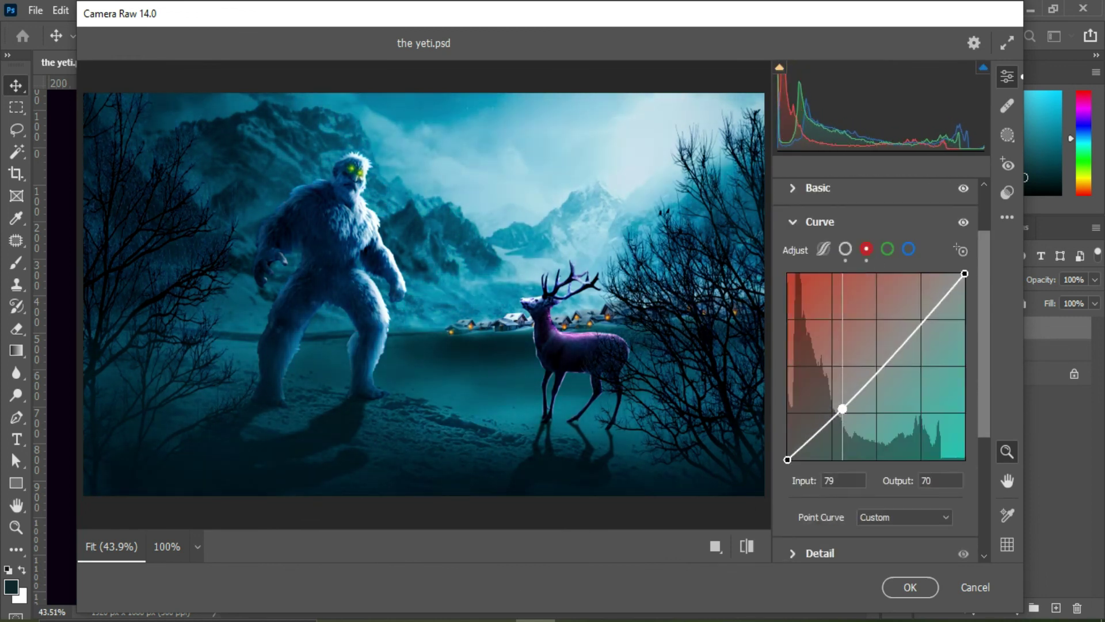
{"action": "left_click", "coordinate": [908, 248]}
{"action": "left_click_drag", "start_coordinate": [924, 313], "coordinate": [927, 321]}
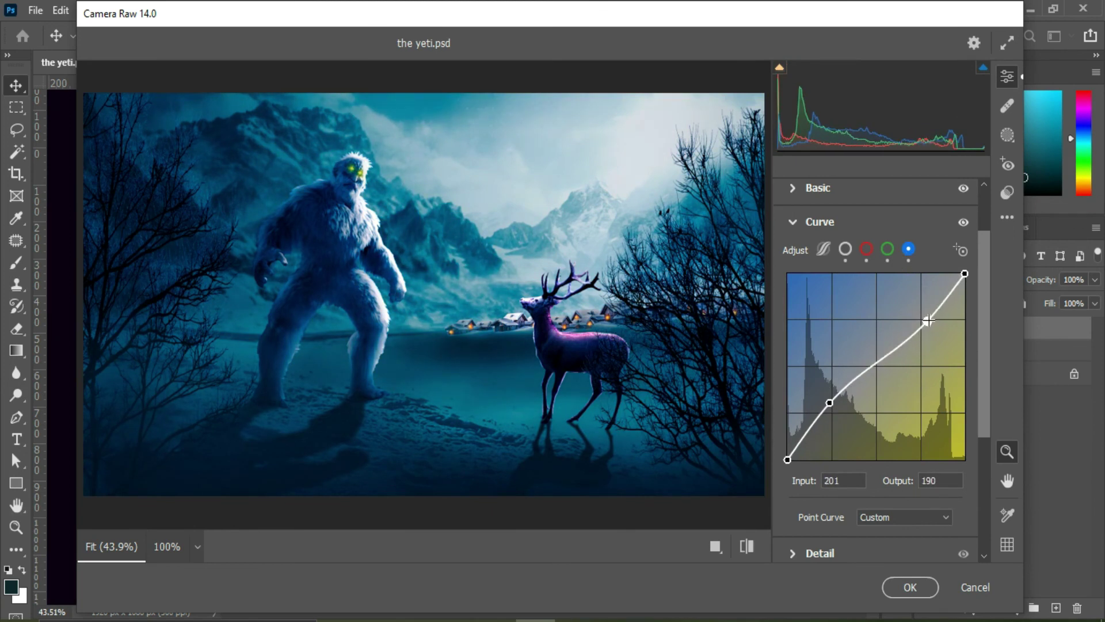
{"action": "left_click_drag", "start_coordinate": [848, 405], "coordinate": [856, 407]}
Tint the midtones blue and shift the shadow and highlight tints in Color Grading
{"action": "left_click", "coordinate": [838, 542]}
{"action": "left_click_drag", "start_coordinate": [920, 314], "coordinate": [863, 354]}
{"action": "left_click_drag", "start_coordinate": [866, 450], "coordinate": [782, 469]}
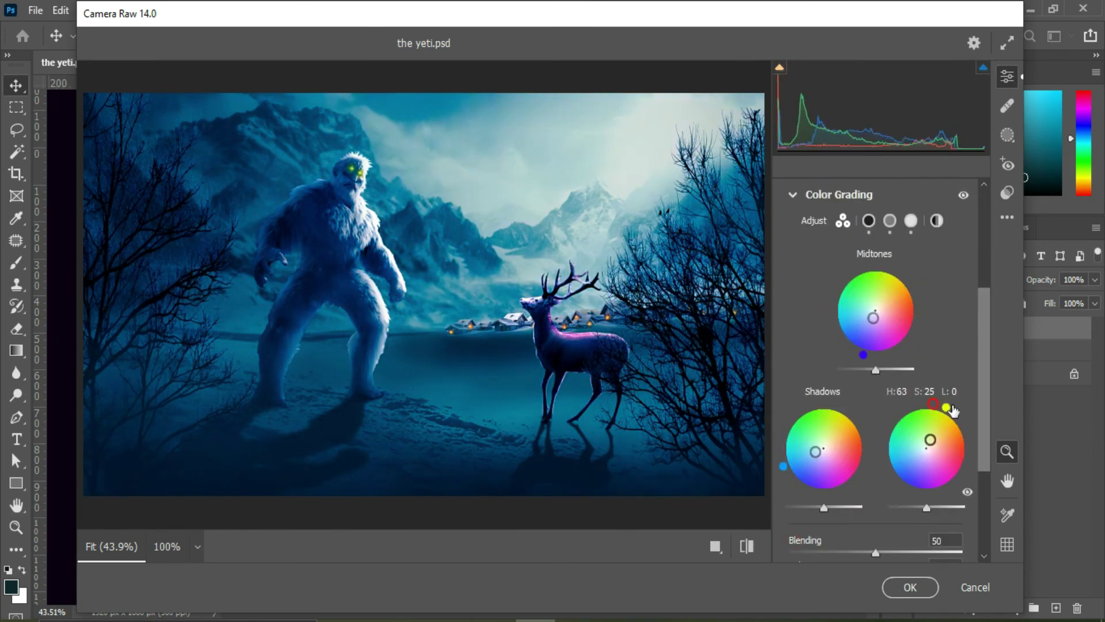
{"action": "scroll", "coordinate": [921, 509], "scroll_direction": "down", "scroll_amount": 3}
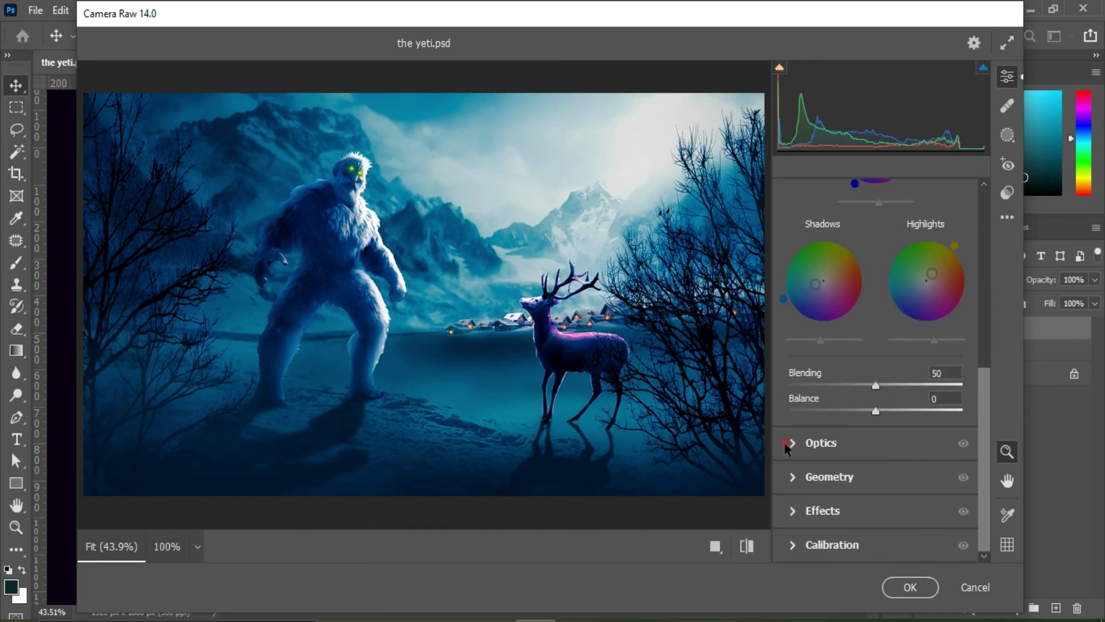
{"action": "left_click", "coordinate": [786, 443]}
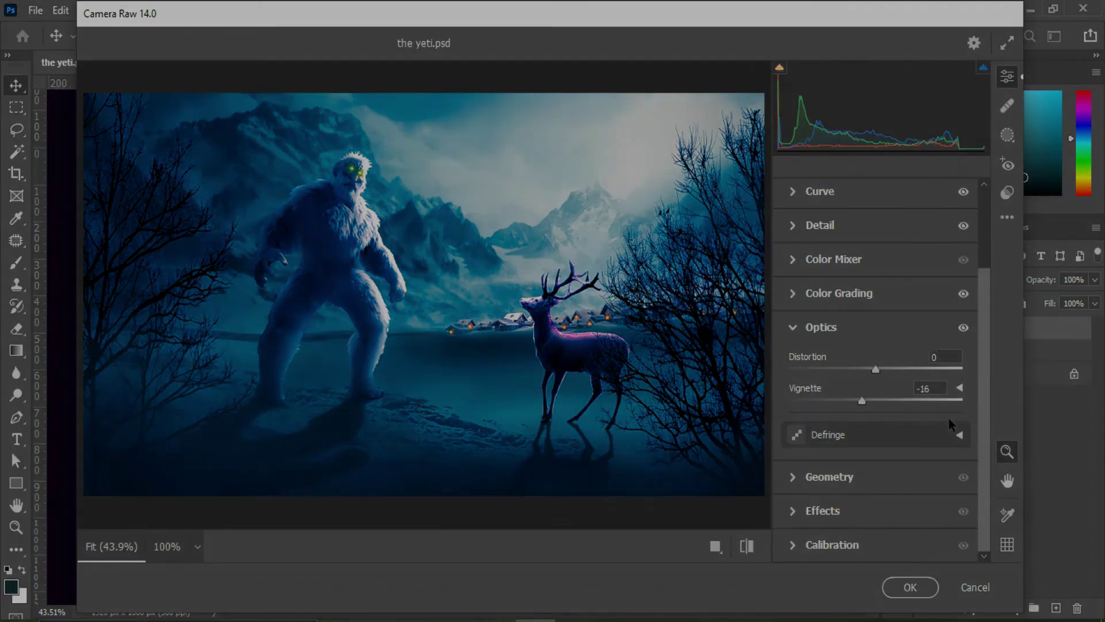